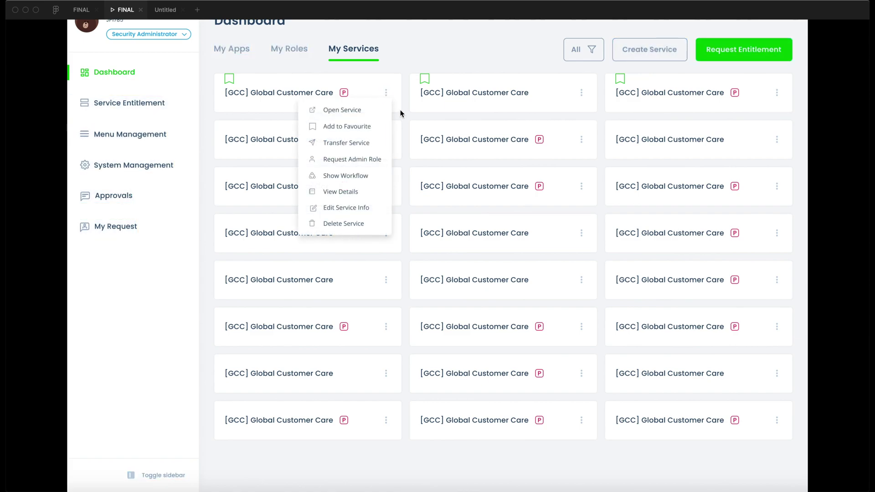
Preview the more-actions menu of the first service card by opening and dismissing it in the prototype
left_click(401, 113)
left_click(386, 95)
left_click(397, 112)
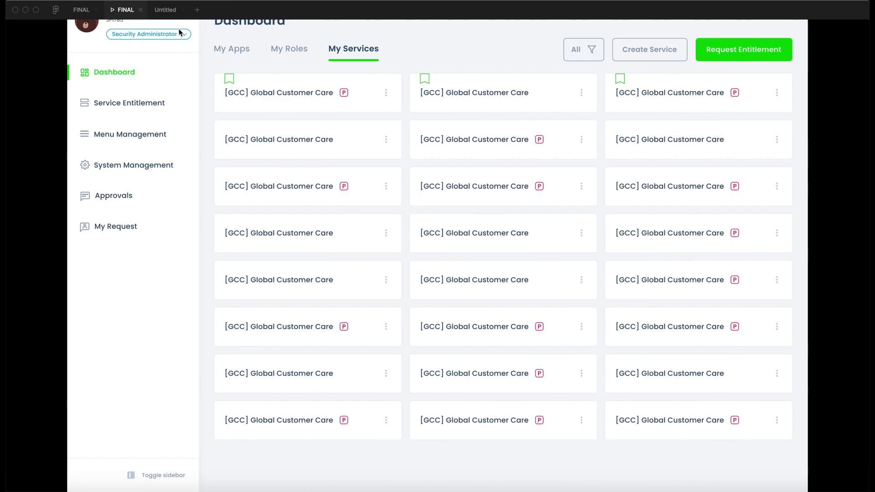
Switch to the Untitled design file and examine the More Action Admin menu frames and the My Services dashboard
left_click(172, 15)
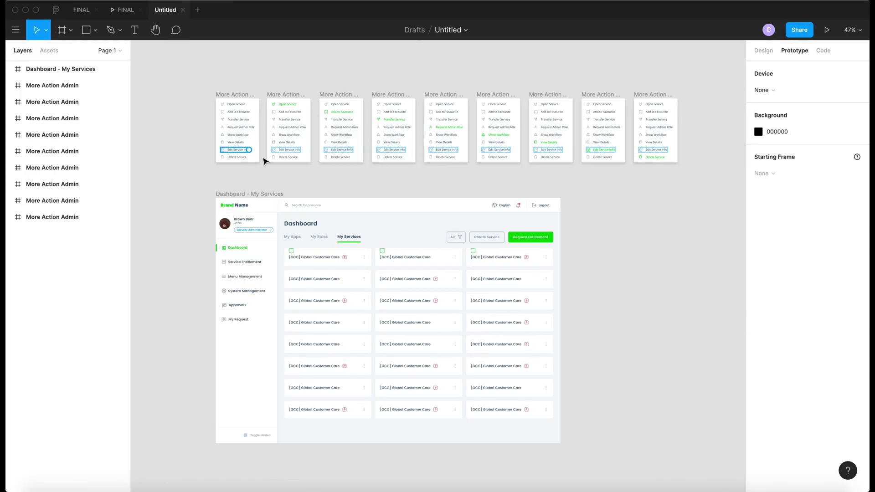
scroll(320, 182, "up", 5)
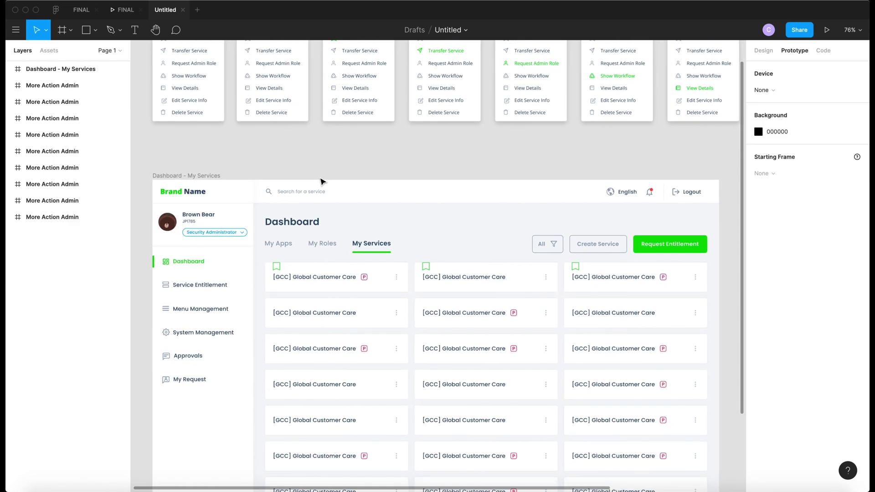
scroll(320, 182, "up", 3)
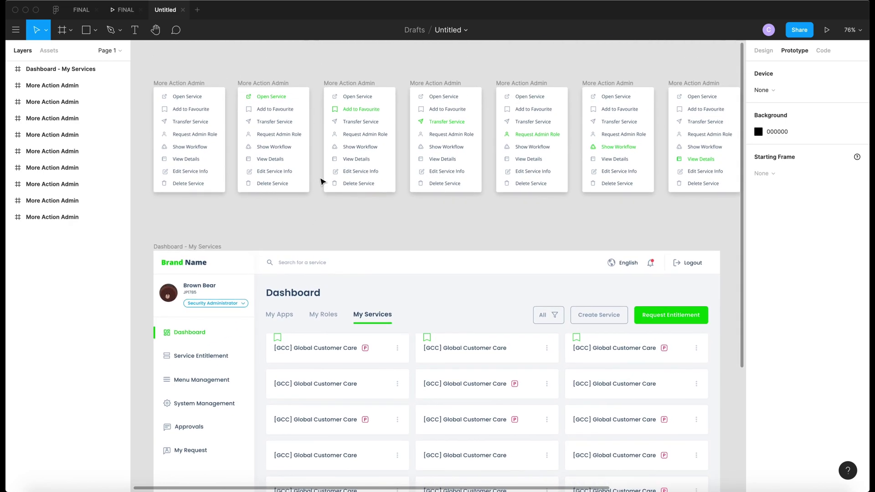
scroll(501, 162, "right", 4)
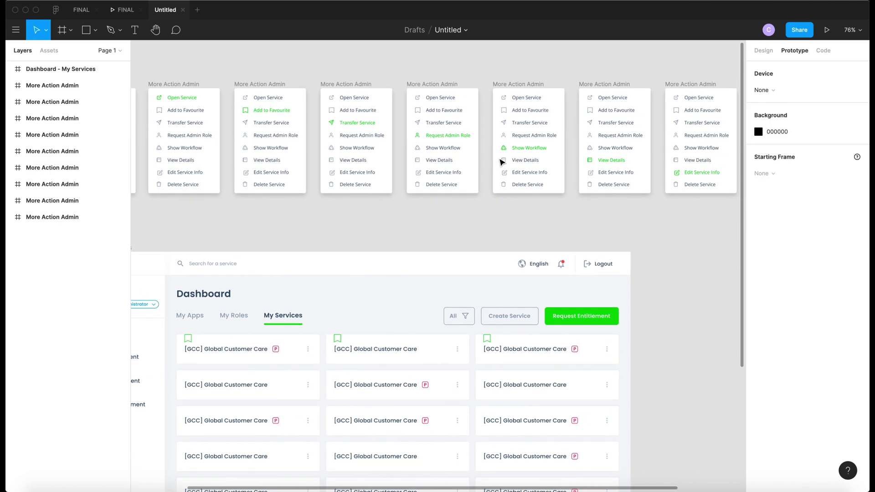
scroll(502, 162, "right", 3)
scroll(636, 183, "right", 4)
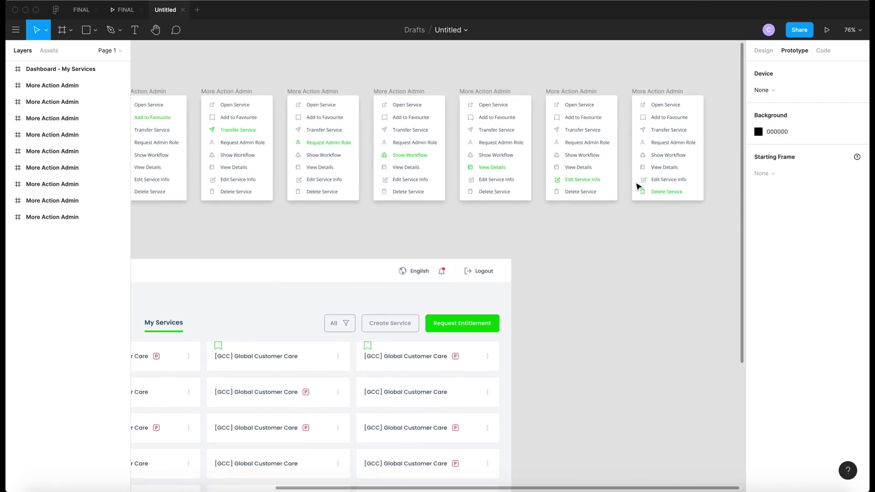
scroll(637, 184, "left", 10)
scroll(636, 184, "down", 3)
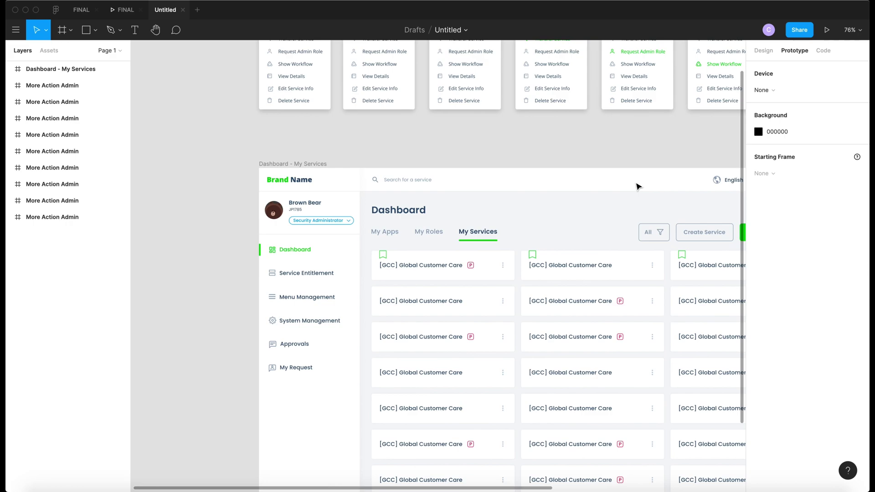
scroll(637, 186, "down", 5)
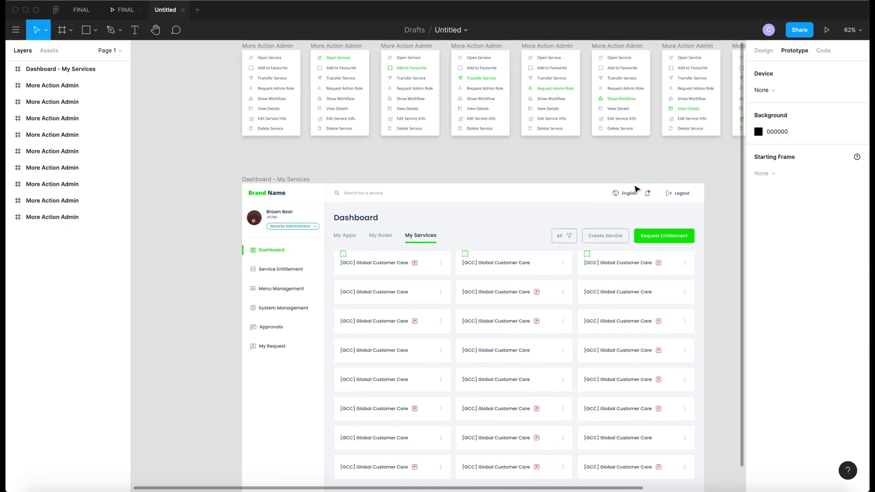
scroll(637, 188, "right", 2)
scroll(637, 189, "up", 1)
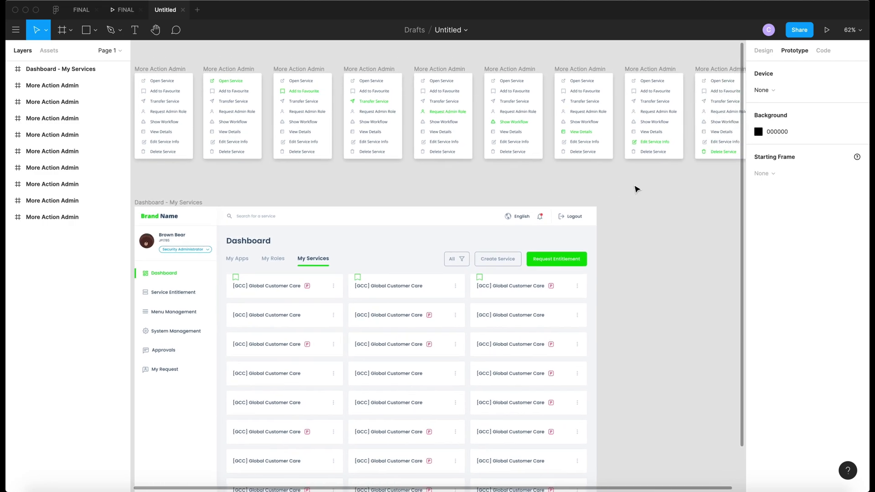
Add a MacBook Pro frame of 1440 × 900 in the empty canvas space beside the My Services dashboard
scroll(645, 266, "right", 10)
scroll(645, 266, "down", 2)
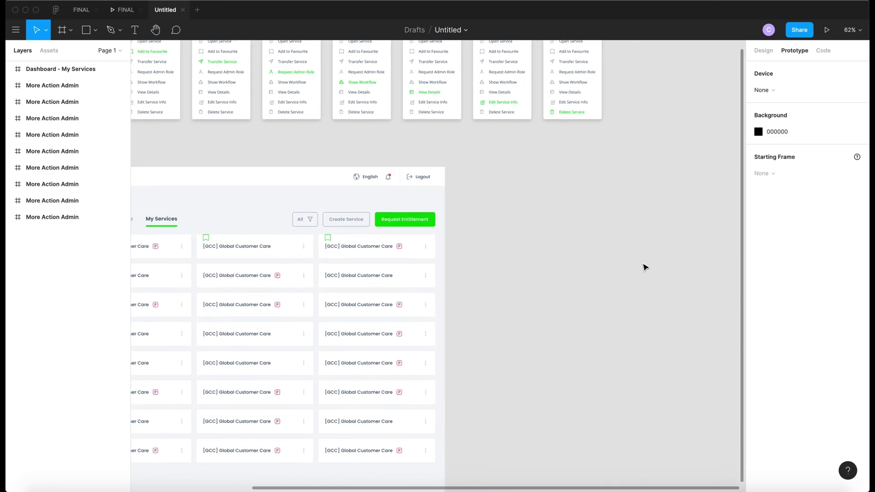
left_click(63, 30)
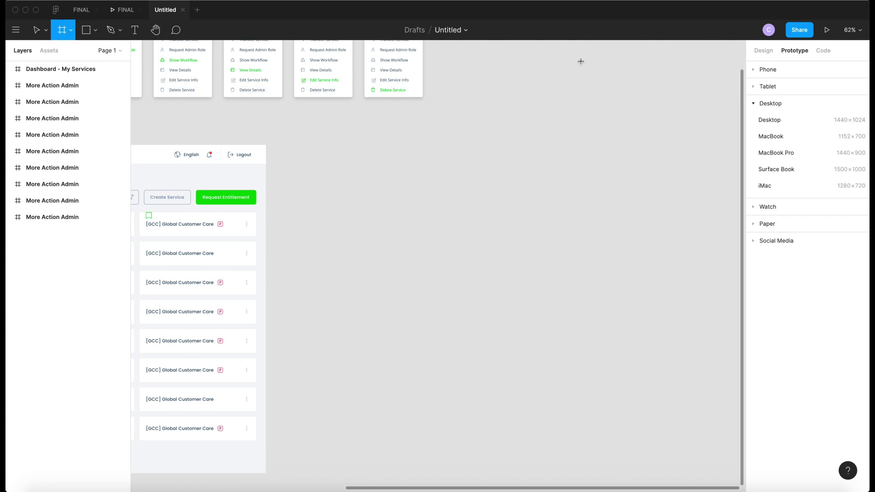
left_click(783, 152)
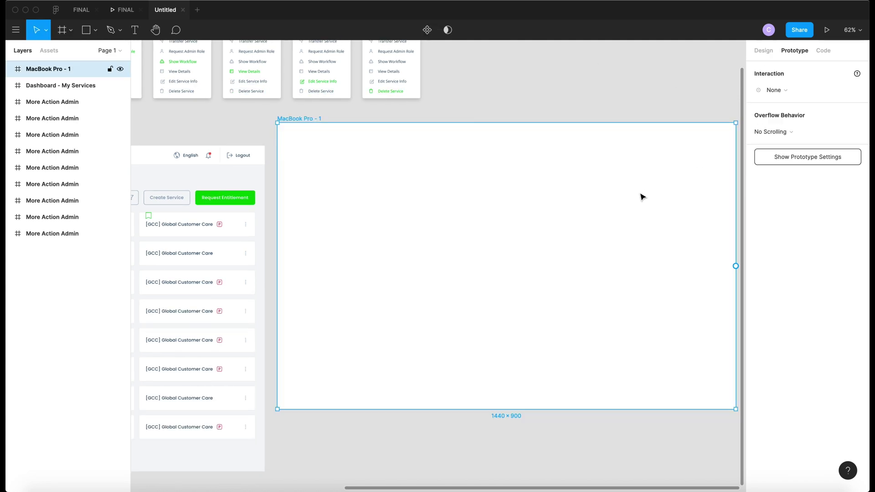
Draw a rectangle about 231 × 41 near the upper-left area of the MacBook Pro frame
scroll(630, 226, "right", 1)
scroll(542, 236, "left", 3)
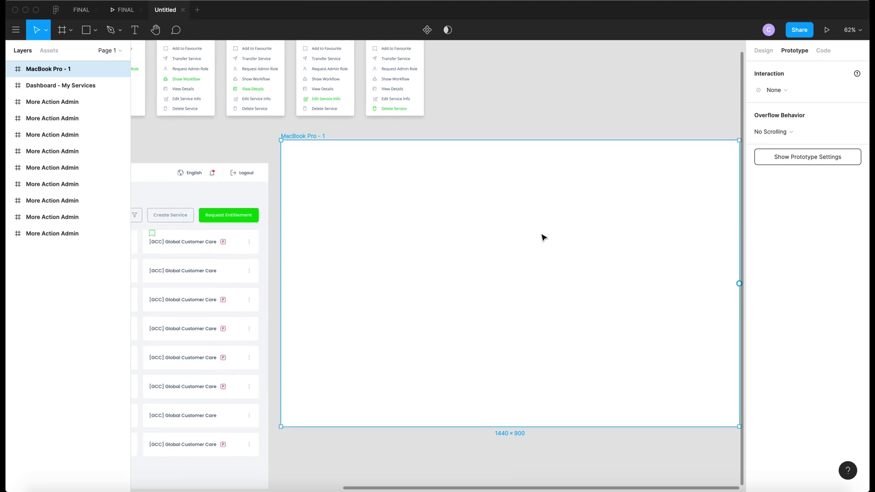
scroll(522, 238, "left", 3)
scroll(522, 237, "up", 1)
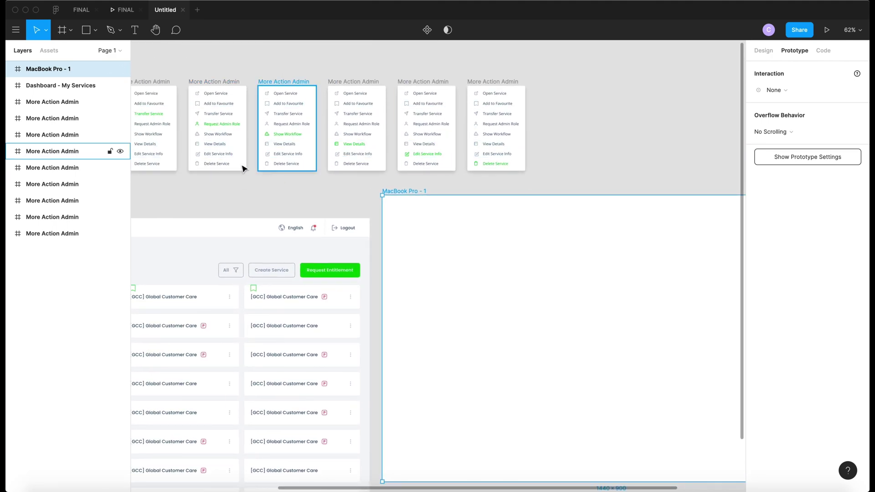
scroll(436, 221, "up", 5)
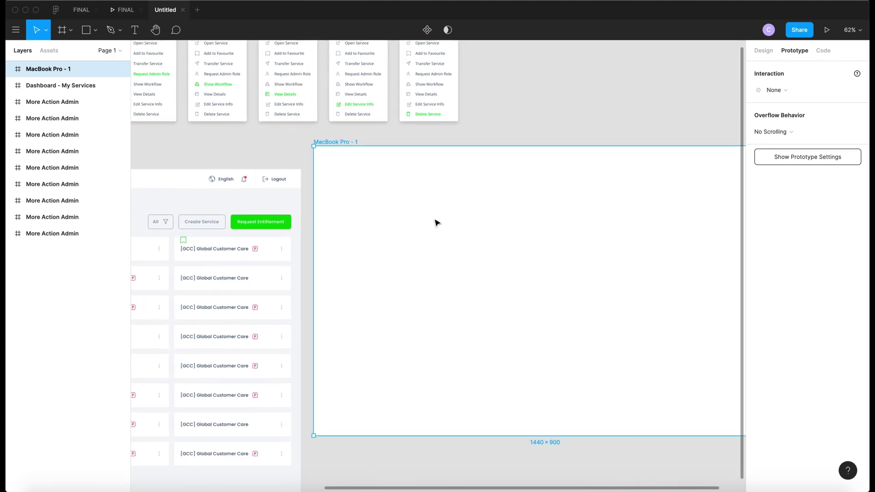
left_click(86, 31)
left_click_drag(309, 158, 433, 179)
scroll(433, 184, "left", 10)
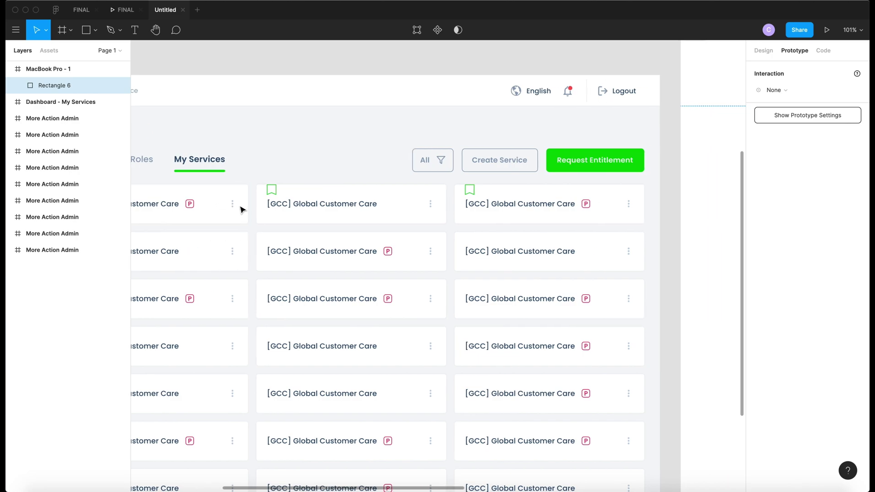
scroll(242, 209, "right", 10)
scroll(384, 221, "up", 2)
scroll(384, 221, "right", 2)
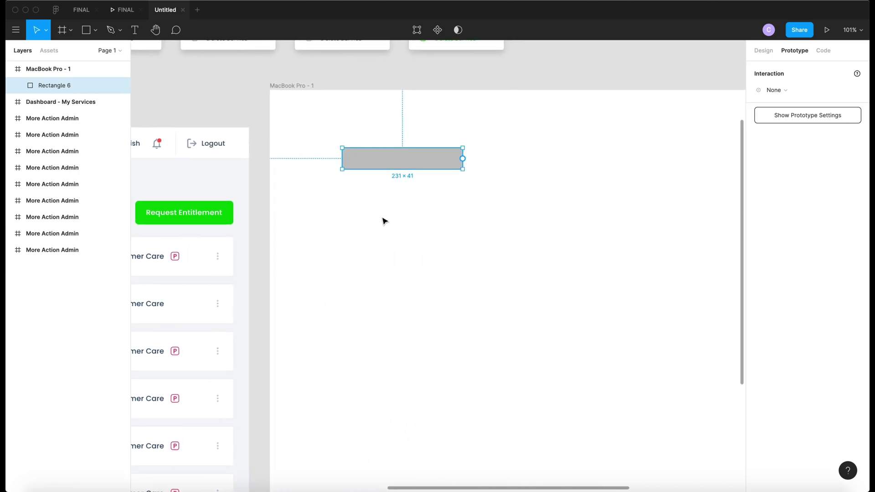
Recolour the grey selection colour of the MacBook Pro frame to F5F6F8, sampled from the dashboard background
left_click(298, 86)
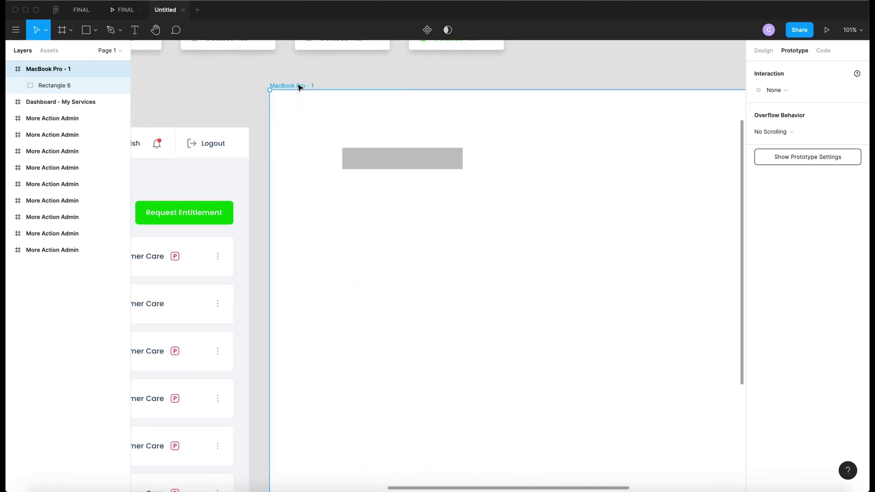
left_click(765, 51)
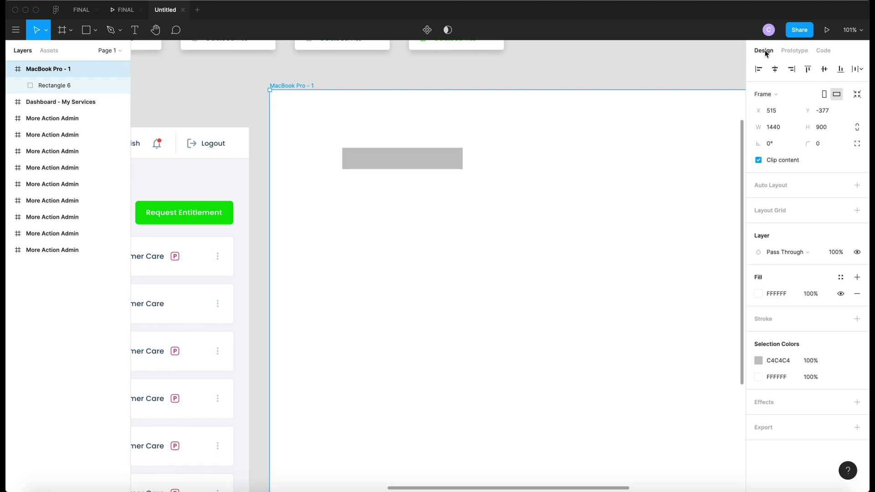
left_click(757, 361)
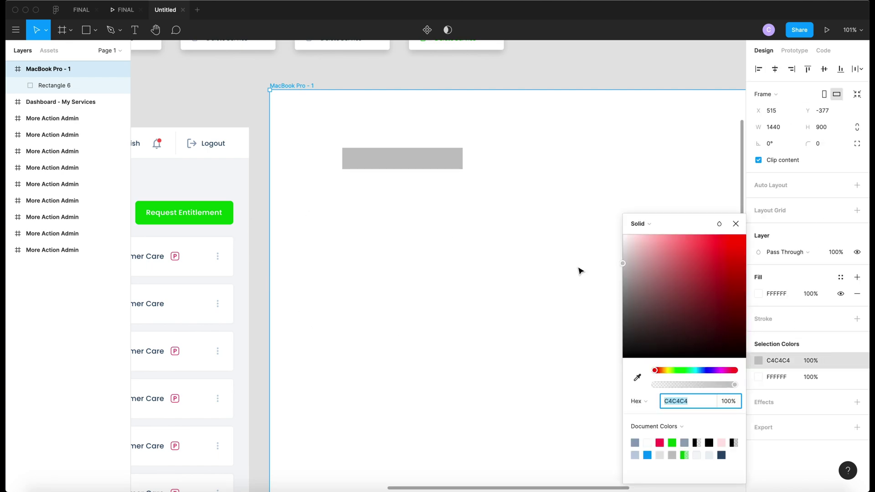
left_click(637, 377)
left_click(231, 190)
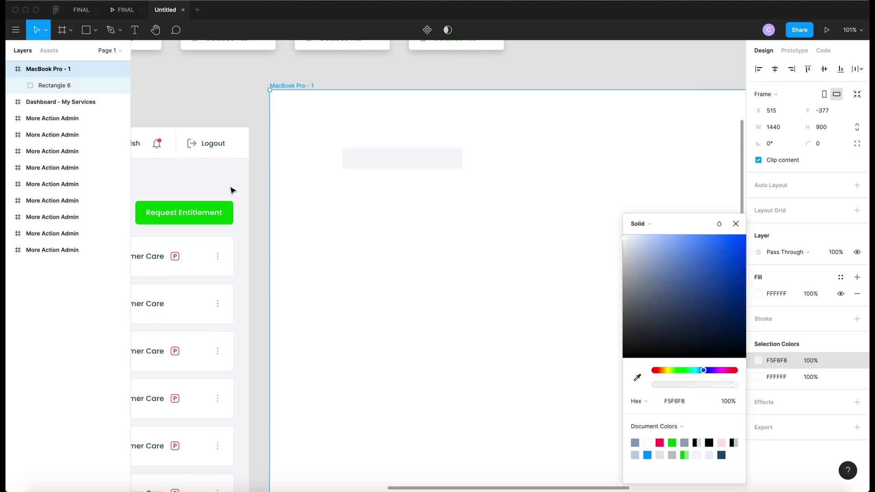
left_click(736, 224)
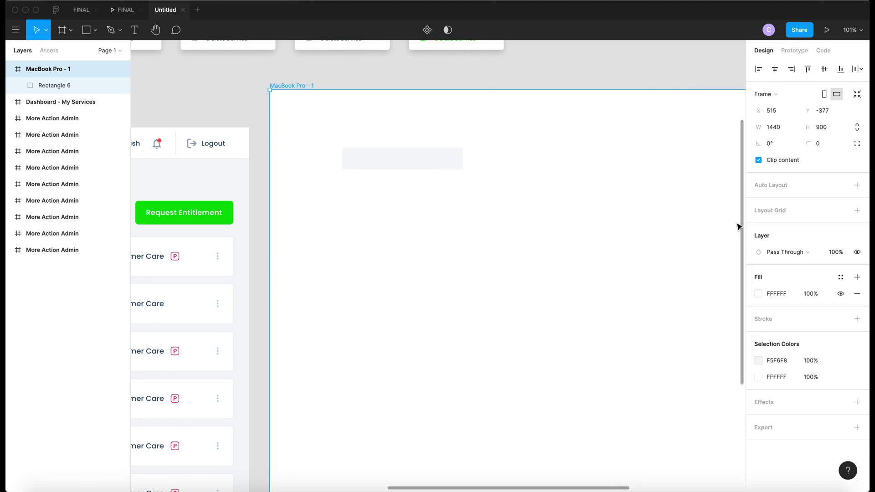
Set the MacBook Pro frame's fill to F5F6F8 by sampling the dashboard background
left_click(556, 207)
left_click(308, 86)
left_click(759, 293)
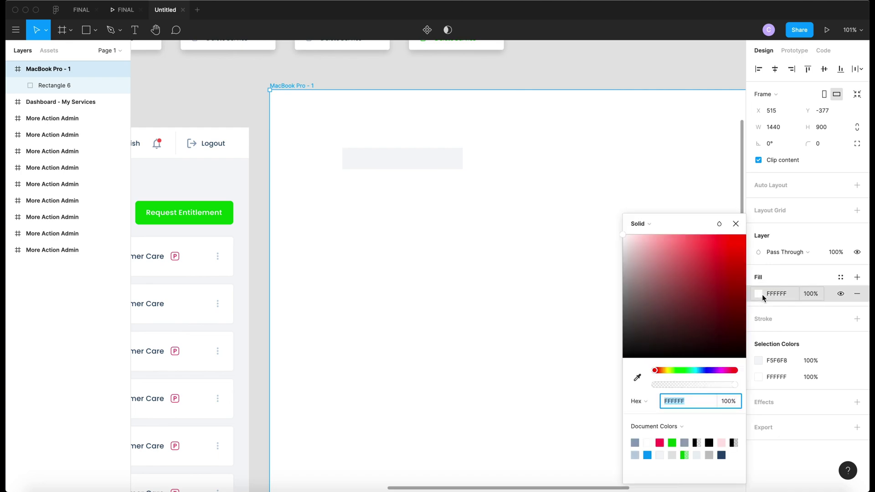
left_click(637, 378)
left_click(218, 187)
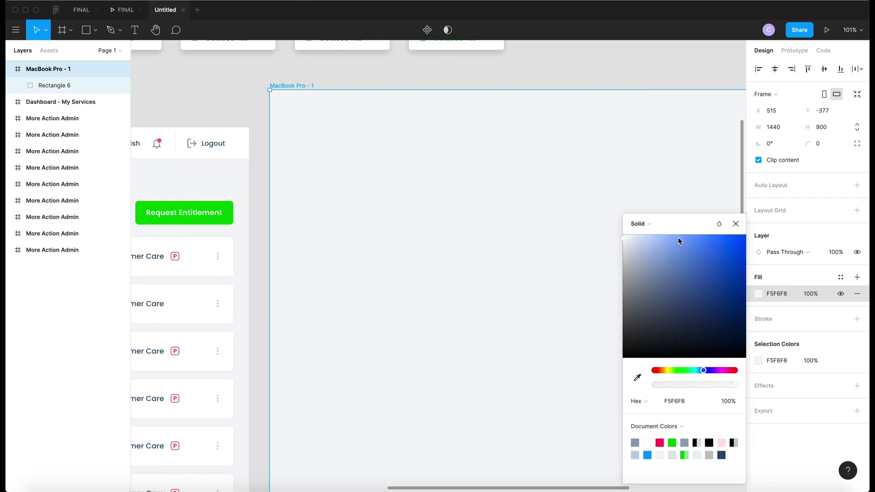
left_click(735, 225)
Change the fill of the rectangle inside the MacBook Pro frame to white, FFFFFF
left_click(424, 157)
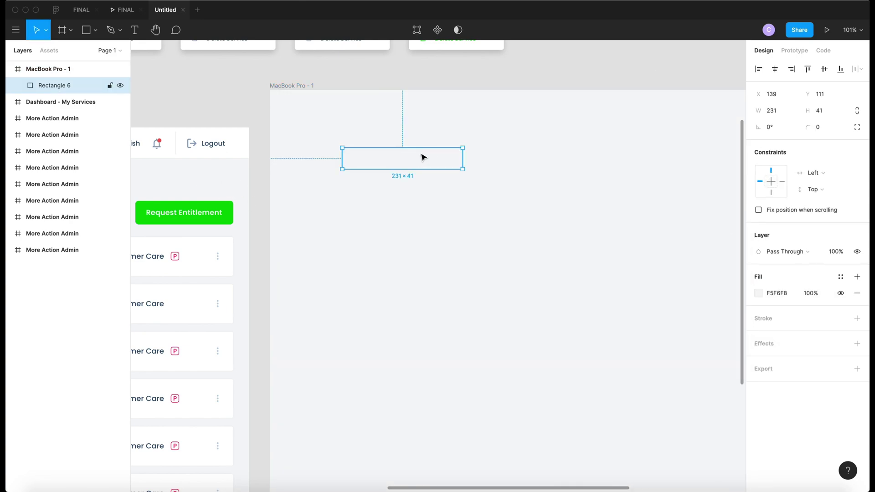
left_click(760, 297)
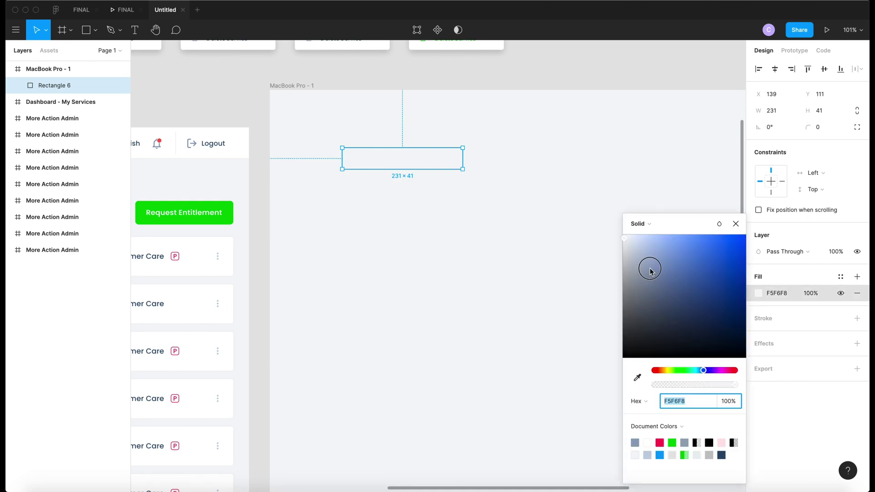
left_click_drag(650, 268, 603, 214)
left_click(736, 224)
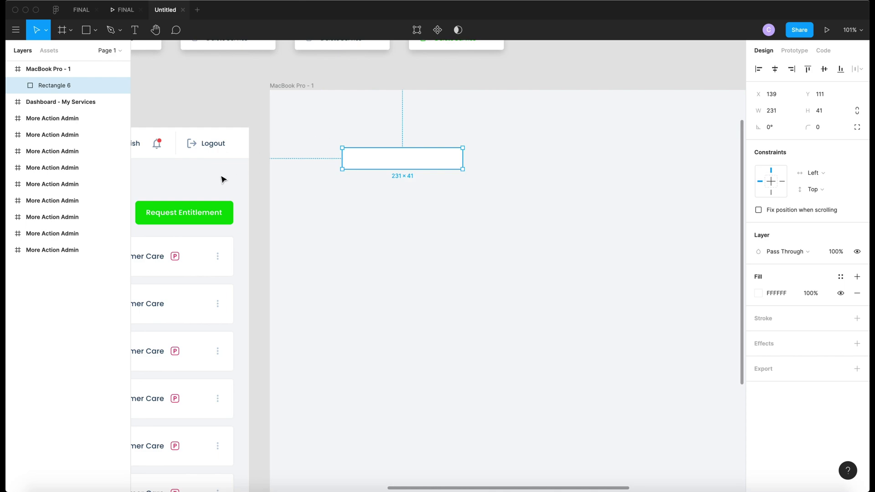
left_click(544, 234)
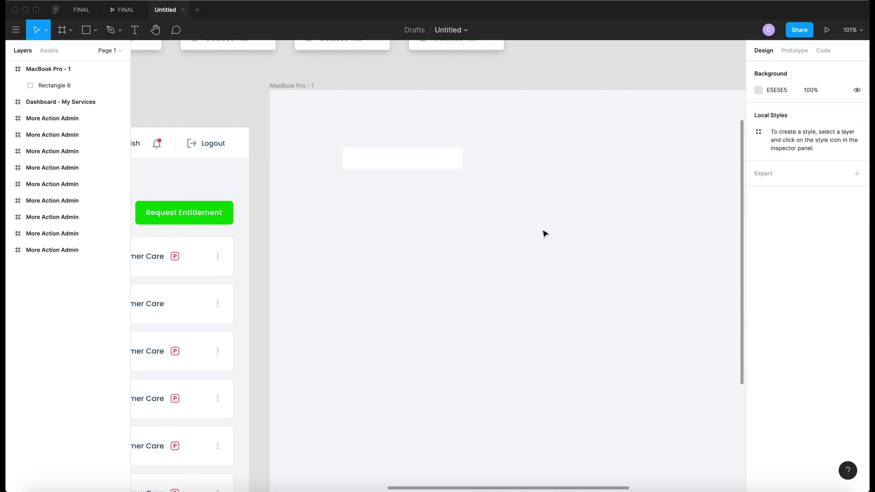
left_click(384, 166)
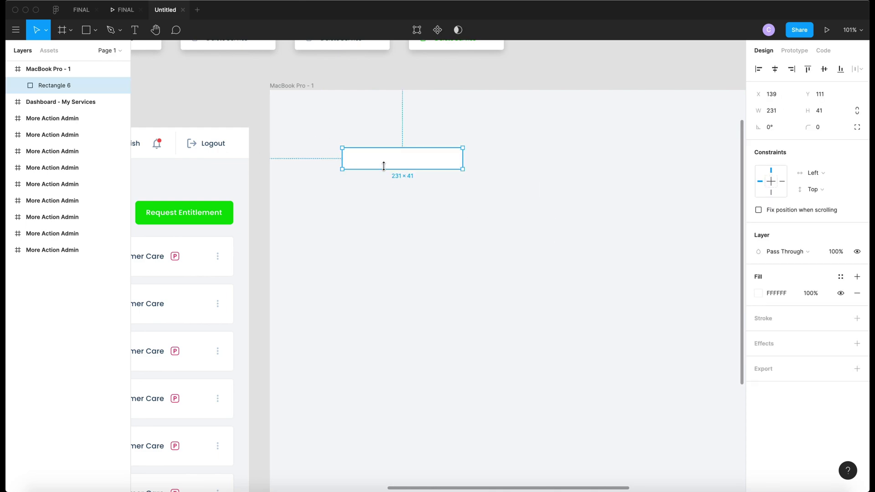
left_click(419, 191)
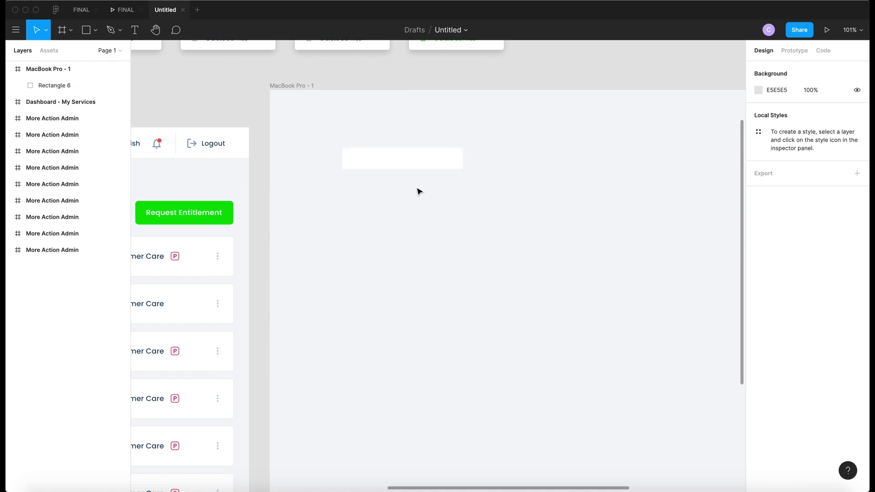
Examine the edges and corners of the dashboard's service cards up close as a reference for the new card
scroll(419, 164, "left", 5)
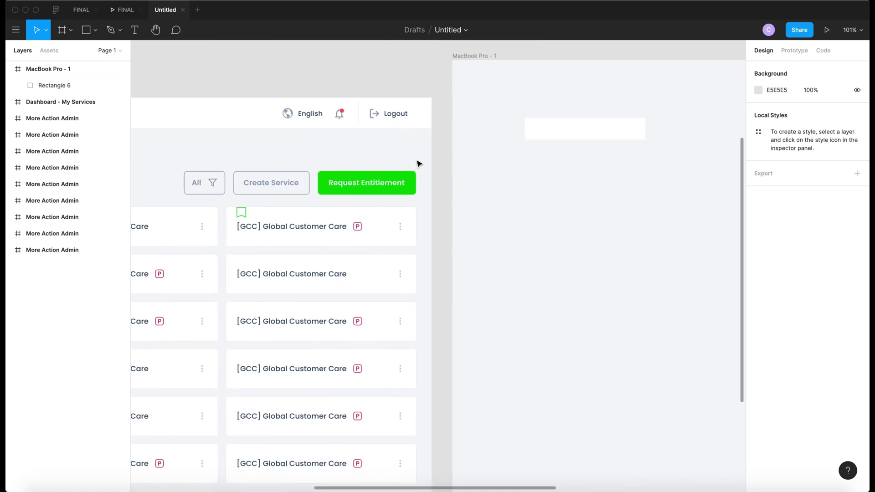
scroll(376, 174, "left", 5)
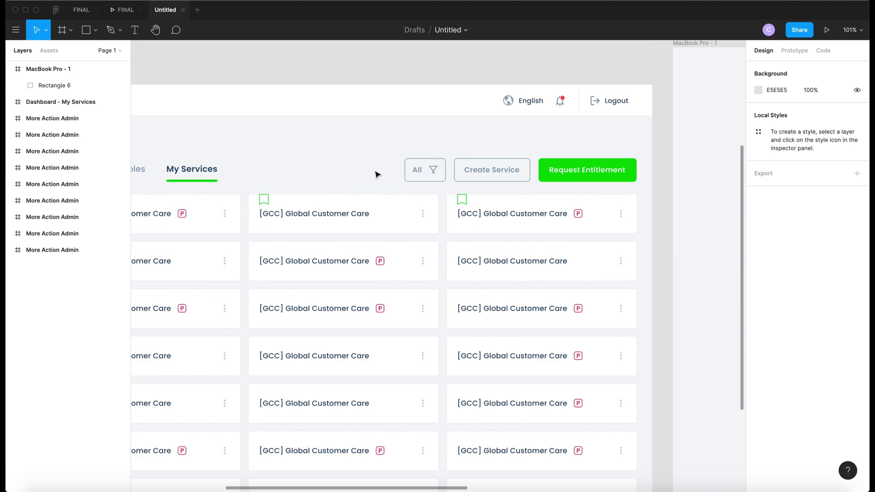
scroll(377, 173, "up", 5, "ctrl")
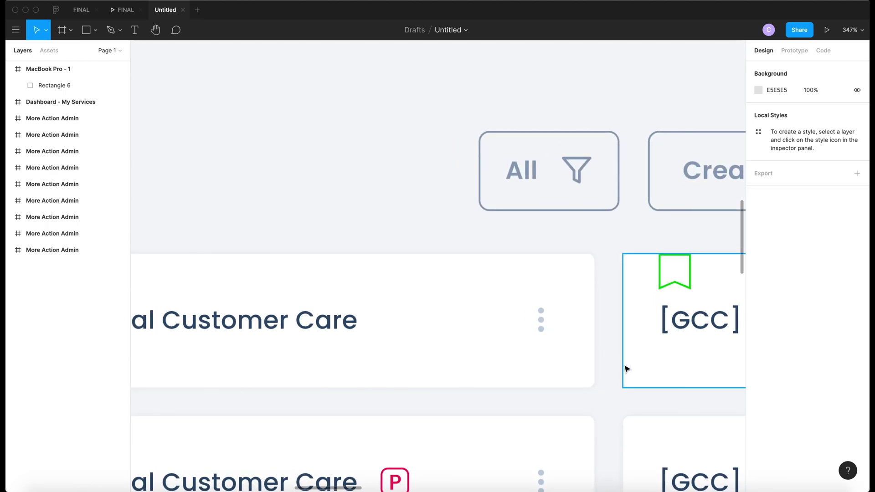
scroll(619, 369, "right", 15)
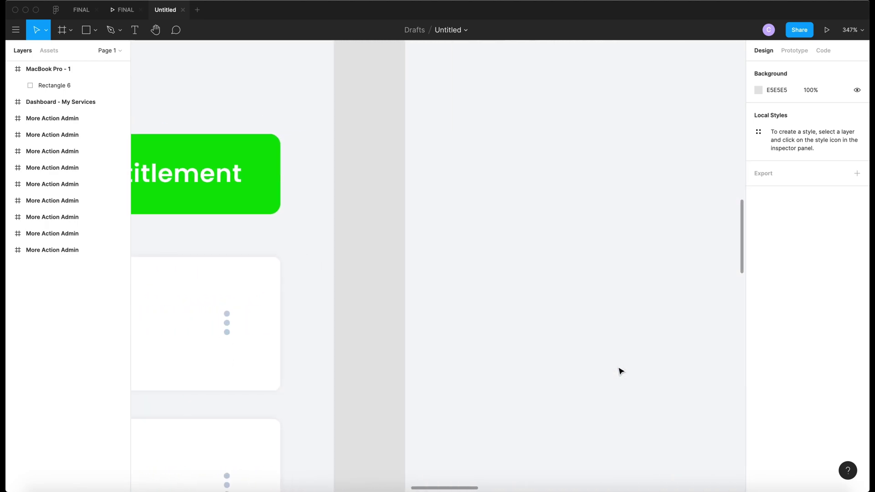
scroll(620, 369, "down", 3, "ctrl")
scroll(619, 370, "right", 5)
Try a drop shadow on the white rectangle in the MacBook Pro frame, and undo it
left_click(580, 203)
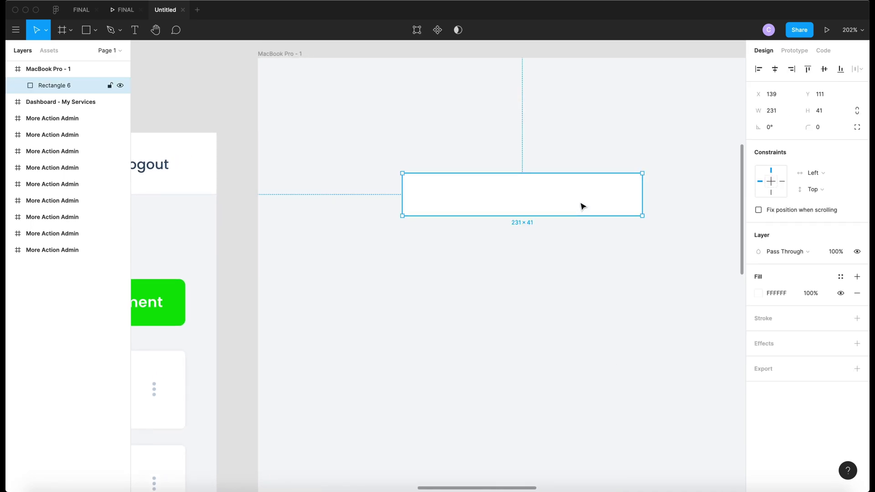
left_click(806, 337)
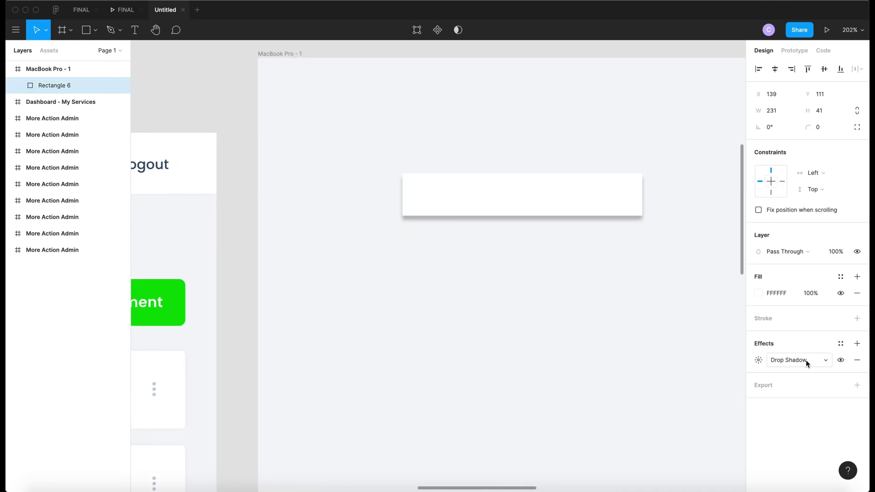
left_click(758, 360)
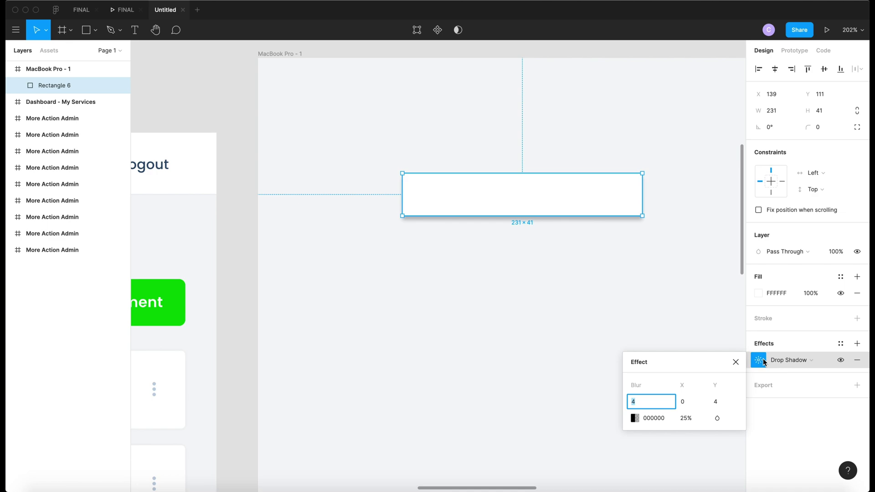
left_click(644, 283)
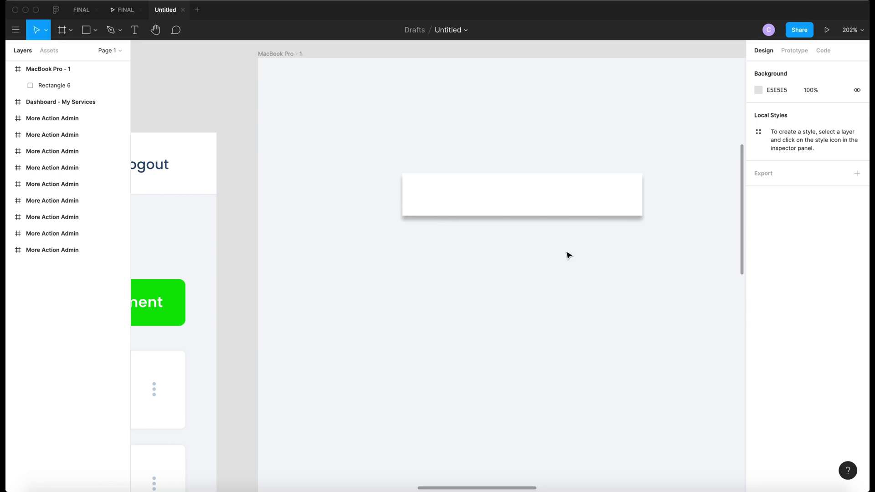
key("super+z")
key("super+z")
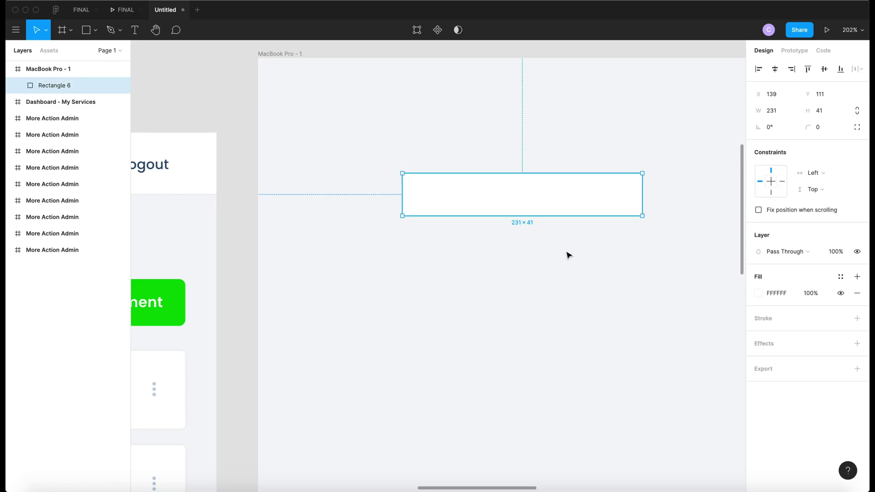
Add an inside stroke of width 1 in light grey DFDFDF to the white rectangle in the MacBook Pro frame
key("Escape")
left_click(565, 213)
left_click(857, 318)
left_click(773, 354)
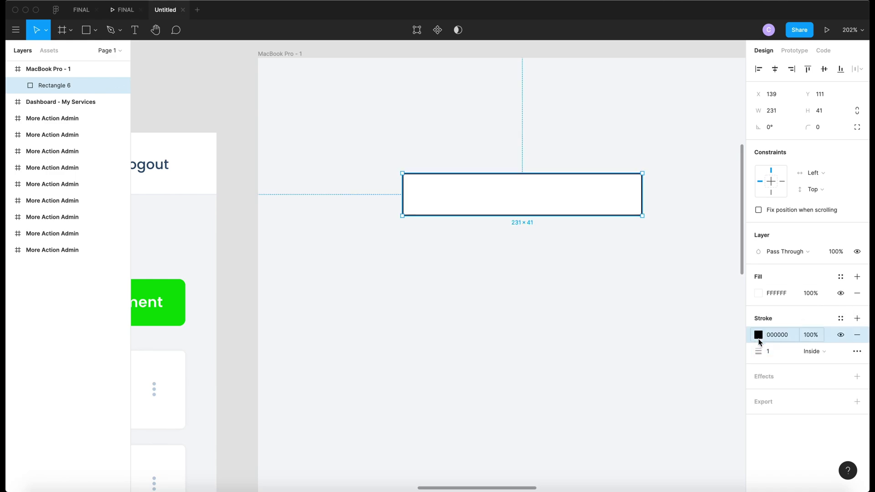
left_click(758, 335)
mouse_move(628, 286)
left_mouse_down()
mouse_move(611, 259)
mouse_move(617, 250)
left_mouse_up()
left_click(672, 179)
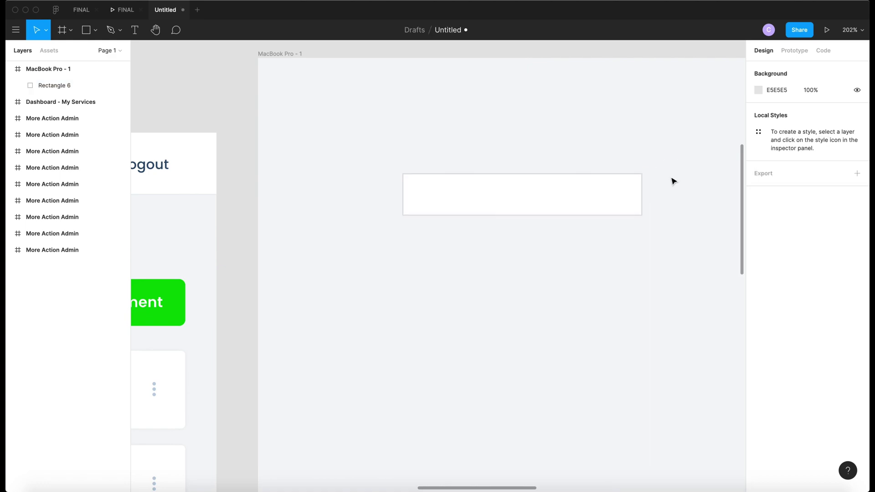
Round the corners of the outlined white rectangle with a radius of 4
left_click(624, 199)
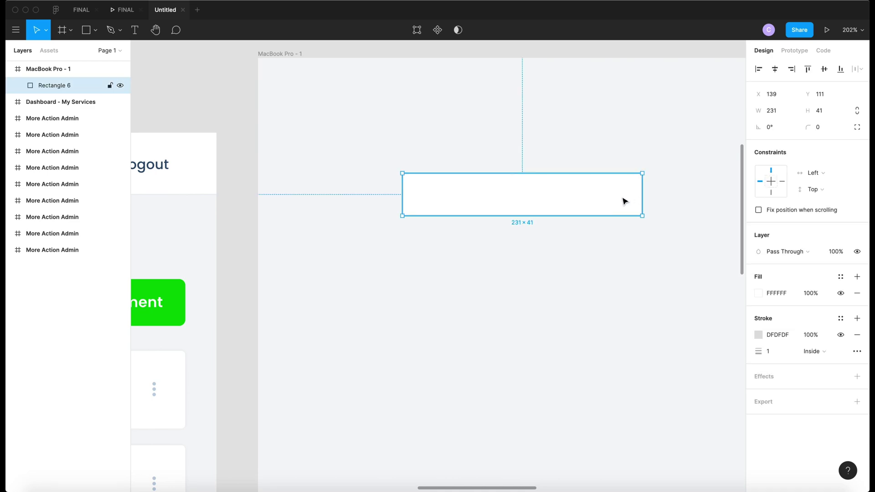
left_click(826, 129)
type("4")
key("Return")
left_click(640, 272)
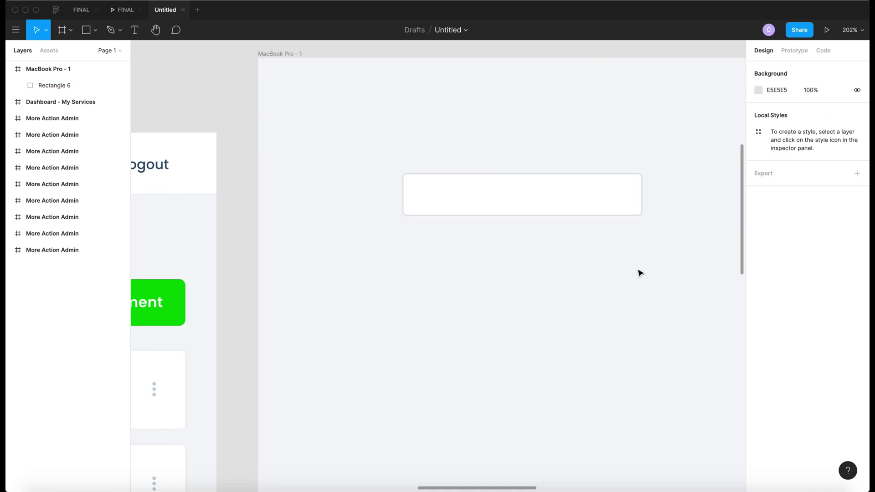
Add the text "Menu Drop Down" on the white rectangle and centre it within the card
left_click(128, 35)
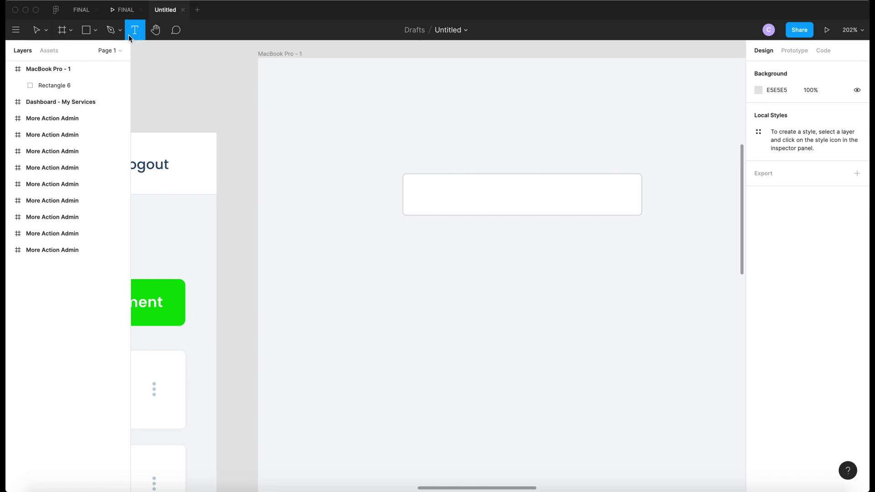
left_click(458, 195)
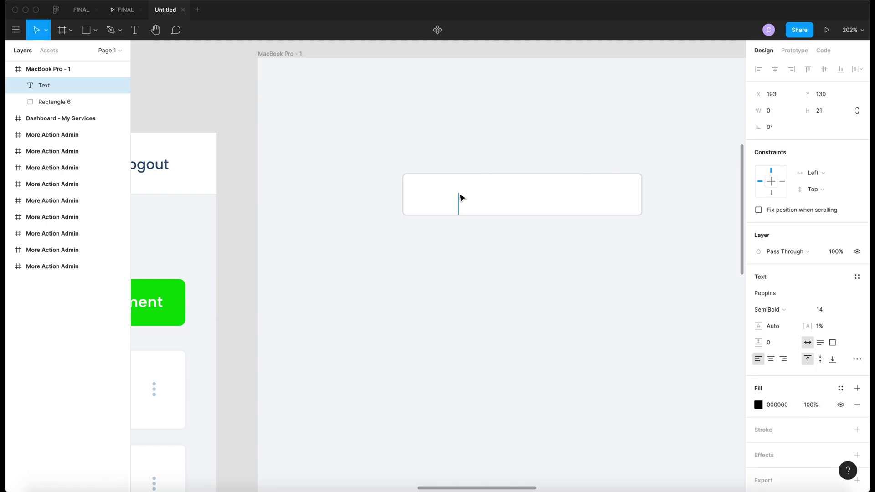
type("Menu")
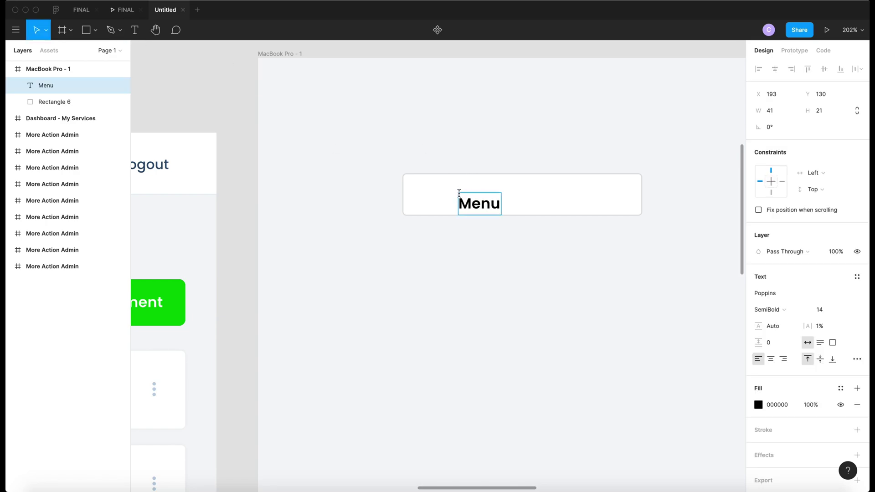
type(" Drop DOwn")
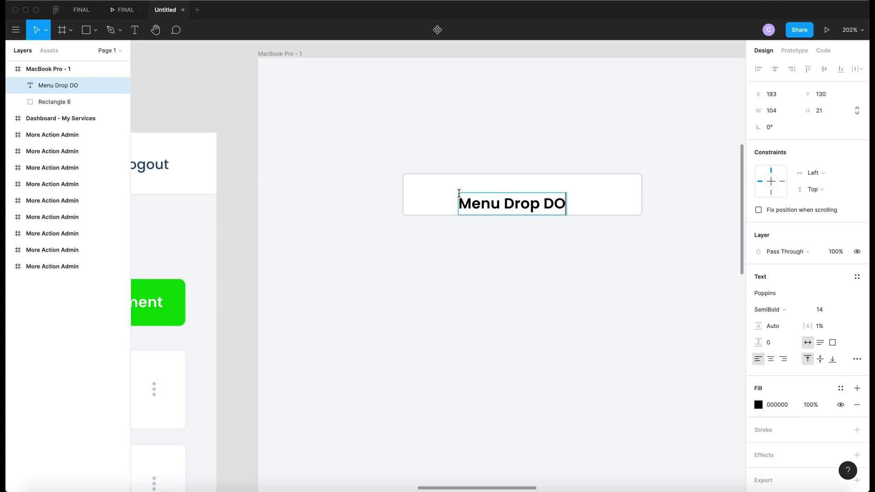
key("BackSpace")
key("BackSpace")
key("BackSpace")
type("own")
key("Return")
key("BackSpace")
key("Escape")
left_click_drag(522, 206, 523, 196)
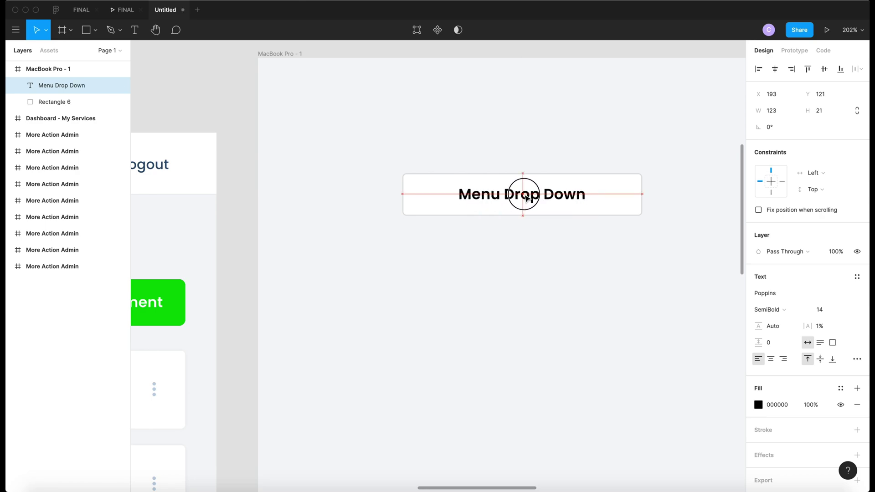
left_click(537, 246)
Draw a 4 × 4 circle near the card's right end and duplicate it twice to form a vertical column of three dots
scroll(537, 247, "down", 10)
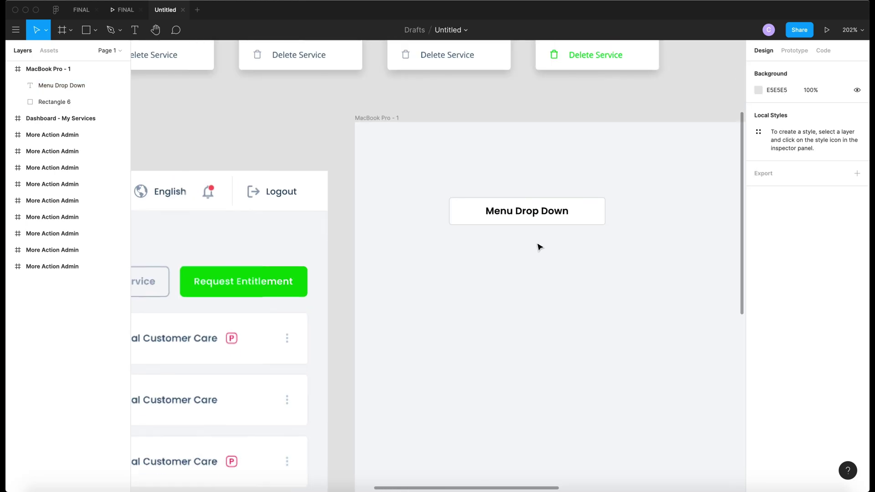
scroll(528, 247, "left", 5)
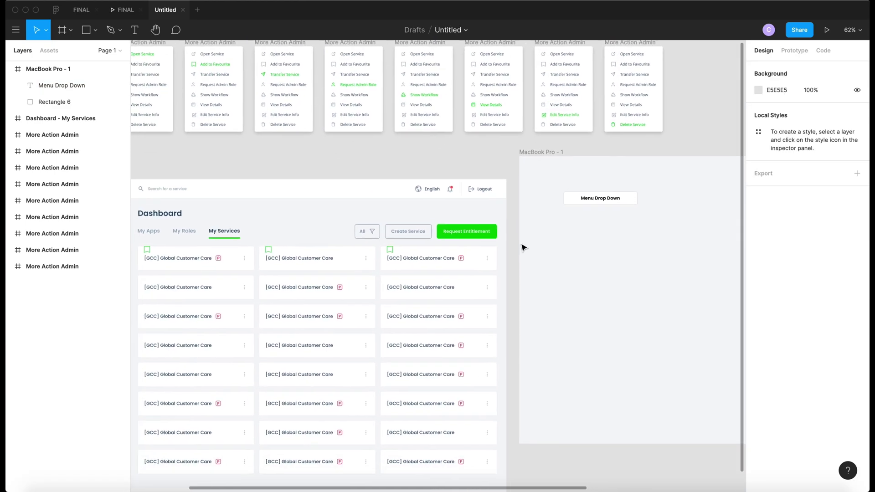
scroll(575, 246, "right", 4)
scroll(575, 247, "up", 7)
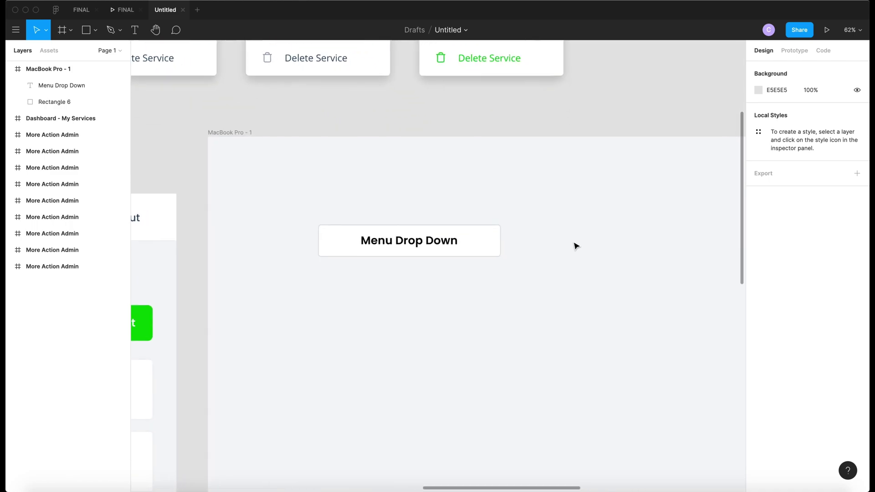
left_click(96, 31)
left_click(86, 88)
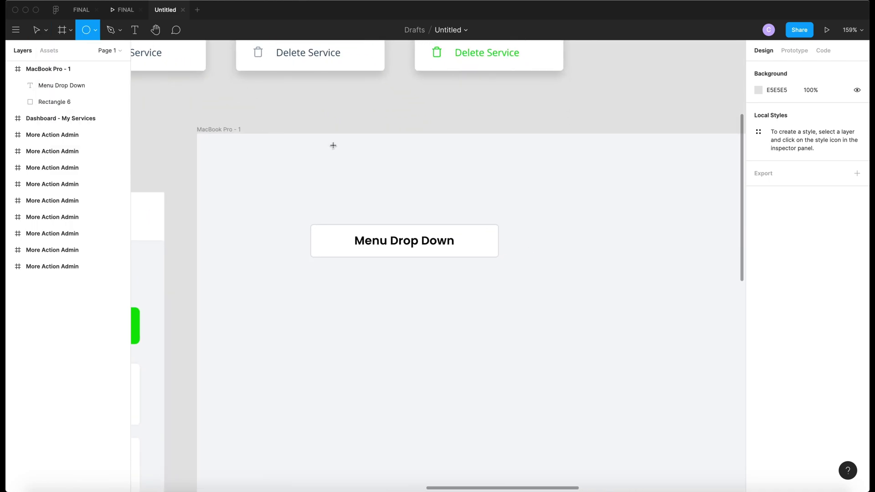
scroll(474, 243, "up", 8)
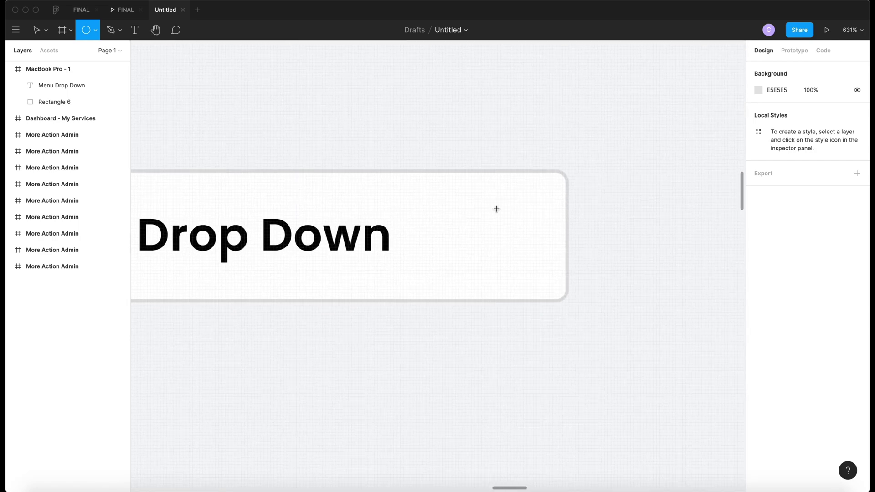
mouse_move(497, 208)
left_mouse_down()
mouse_move(504, 220)
mouse_move(537, 206)
mouse_move(523, 207)
mouse_move(528, 246)
left_mouse_up()
left_click(603, 217)
key("super+d")
key("super+d")
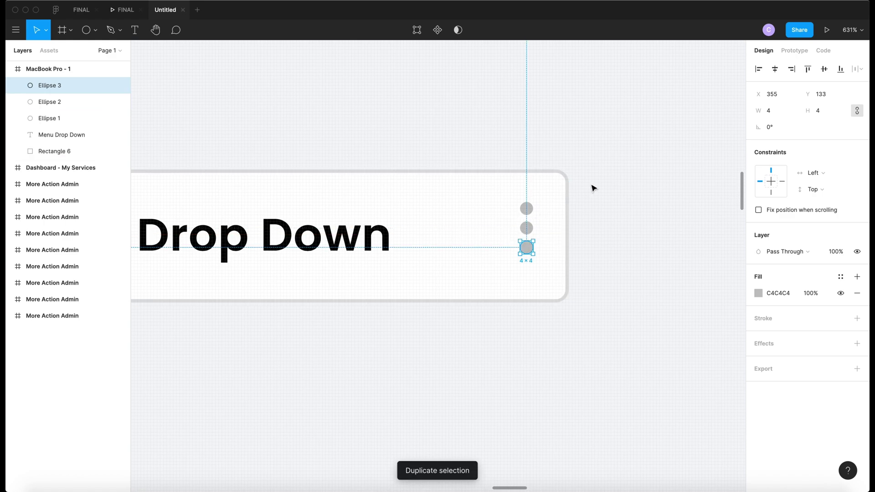
left_click(591, 187)
Group the three dots and centre the group vertically near the right end of the Menu Drop Down card
left_click(526, 208)
left_click(527, 228, "shift")
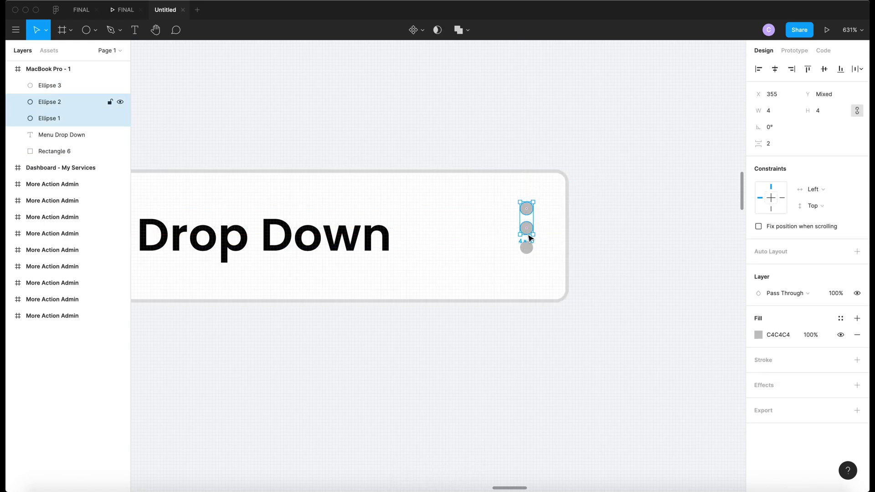
left_click(527, 247, "shift")
key("super+g")
left_click_drag(527, 229, 557, 249)
left_click(601, 237)
scroll(605, 236, "down", 3)
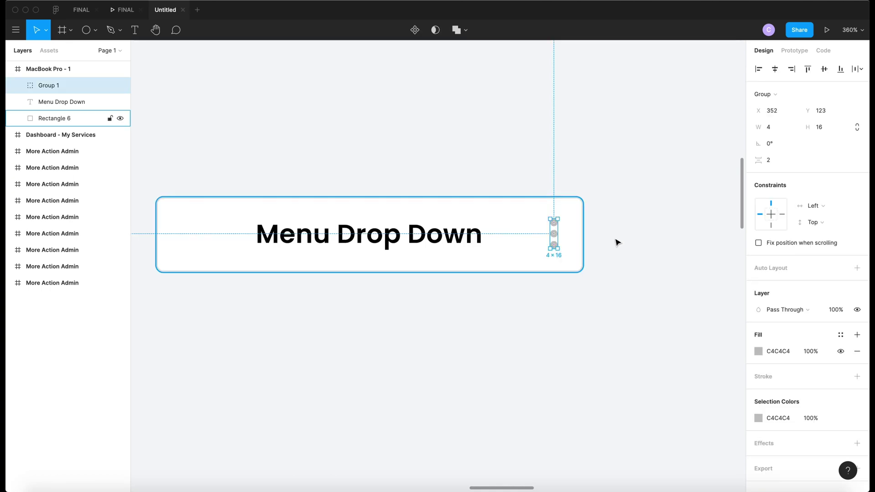
left_click(606, 244)
Draw a rectangle just below the Menu Drop Down card, aligned to its left edge and matched to its width, 231 × 195
scroll(631, 240, "down", 3)
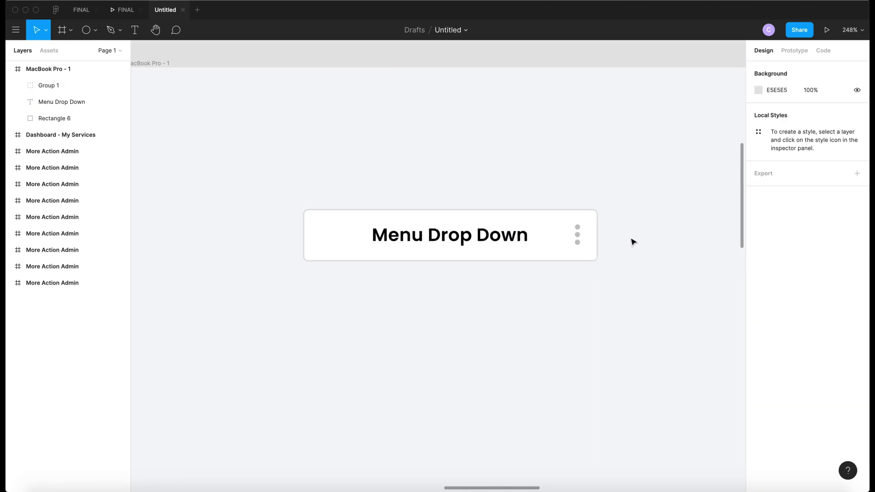
scroll(633, 241, "down", 2)
scroll(633, 242, "down", 4)
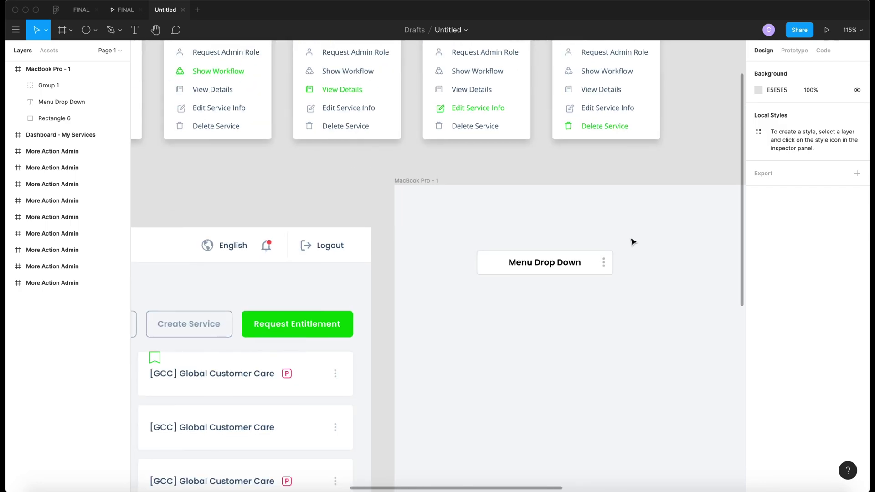
scroll(630, 231, "right", 2)
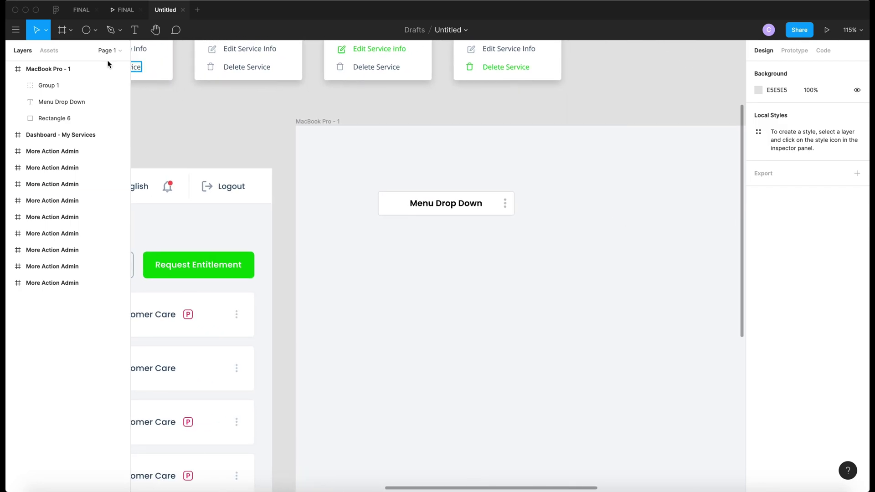
left_click(95, 32)
left_click(83, 56)
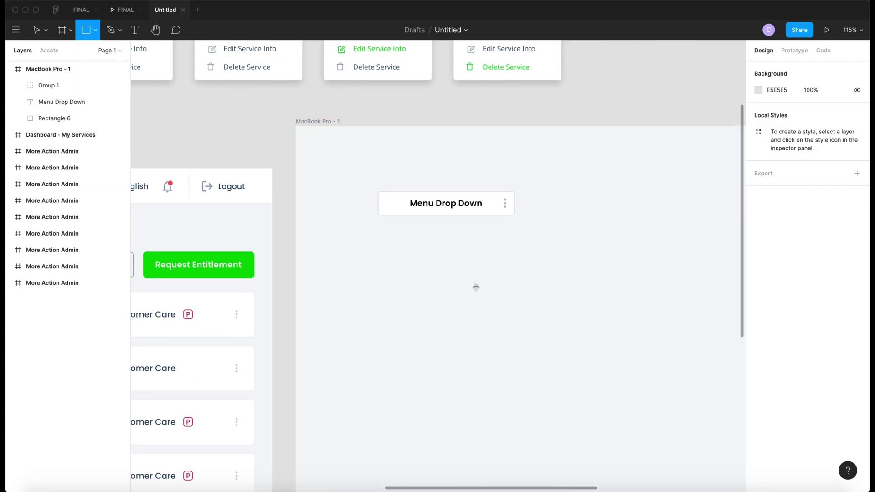
left_click_drag(383, 224, 500, 339)
left_click_drag(444, 286, 438, 287)
left_click_drag(493, 272, 515, 273)
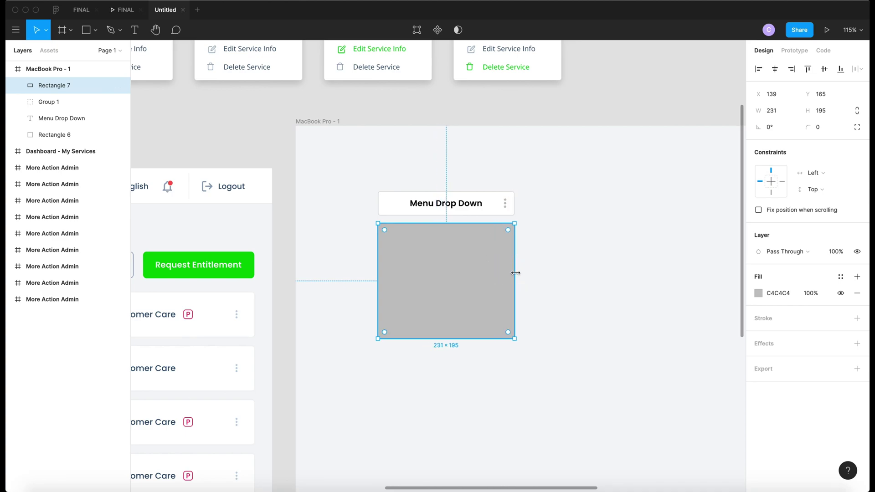
Set the corner radius of the rectangle below the card to 4 and its fill to white, FFFFFF
left_click(830, 130)
type("4")
key("Return")
left_click(758, 293)
left_click(625, 248)
left_click(613, 195)
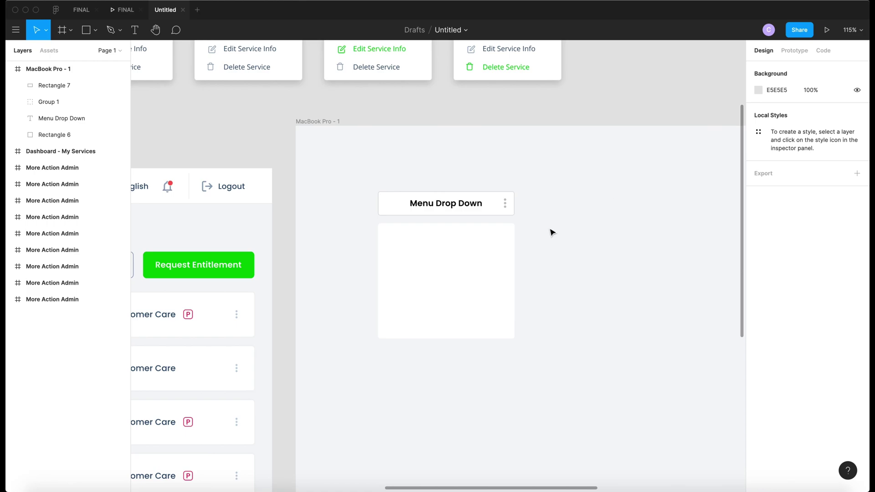
Add a stroke of width 1 to the white rectangle below the card and colour it 90A0B7
left_click(485, 254)
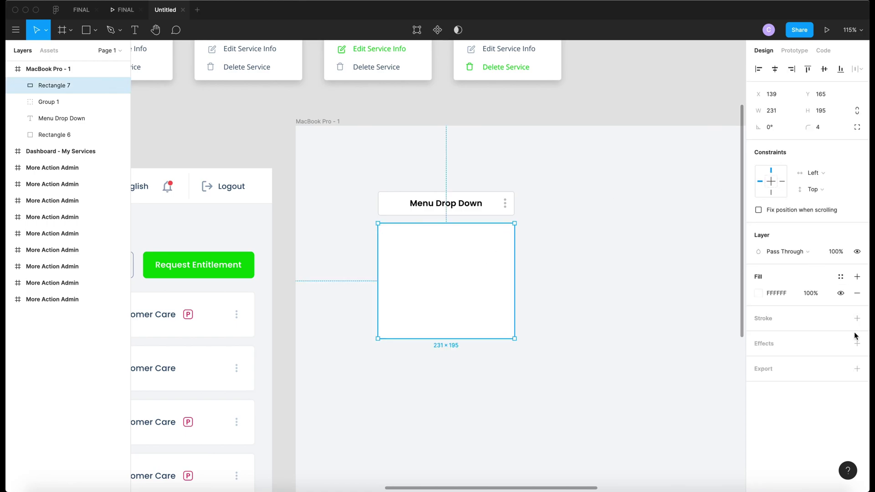
left_click(857, 318)
left_click(782, 352)
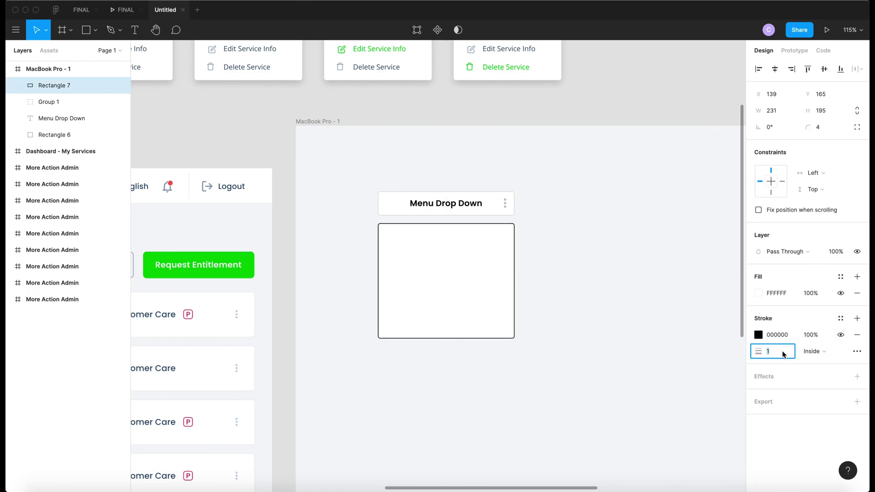
left_click(758, 335)
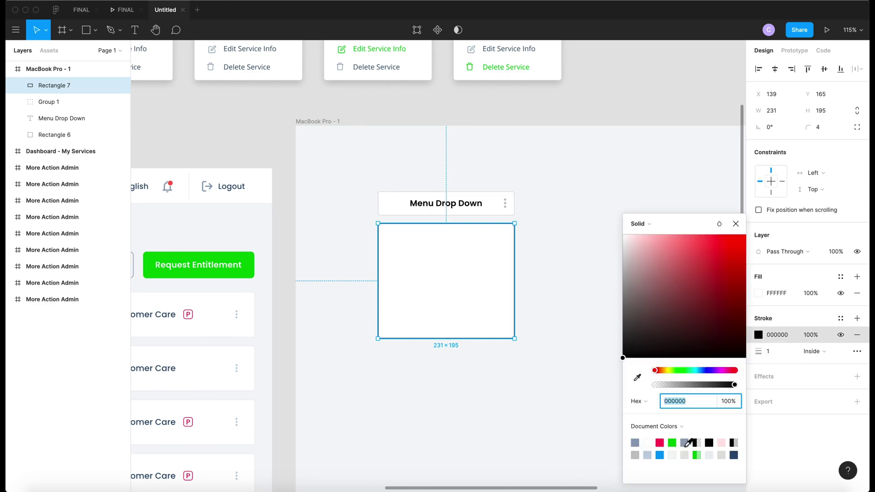
left_click(634, 442)
left_click(572, 381)
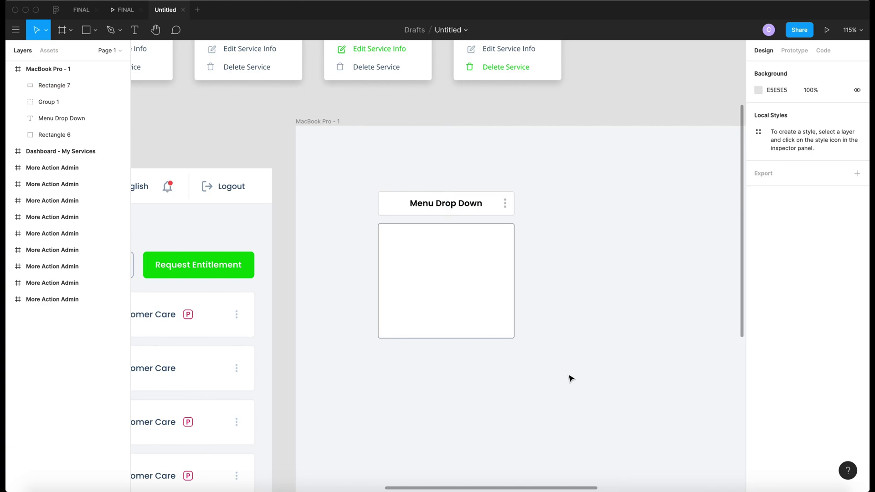
Change the stroke colour of the white rectangle below the card to light grey, E5E5E5
left_click(493, 298)
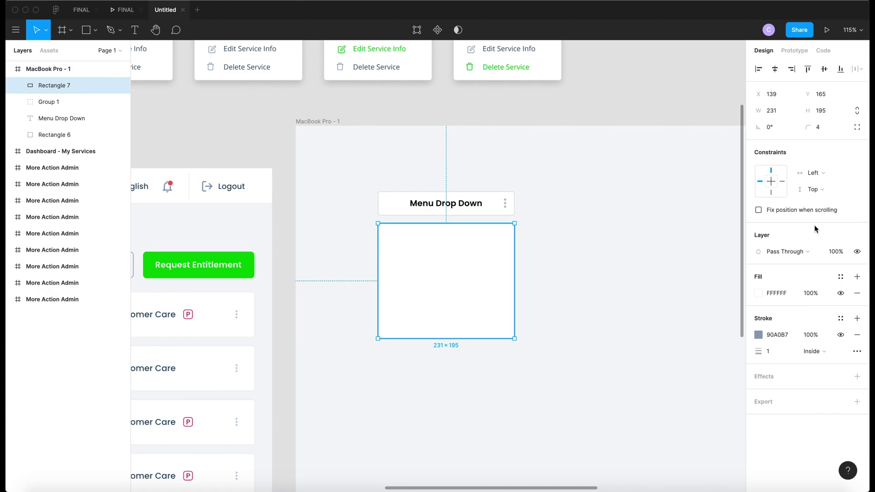
left_click(758, 334)
left_click(684, 454)
left_click(607, 410)
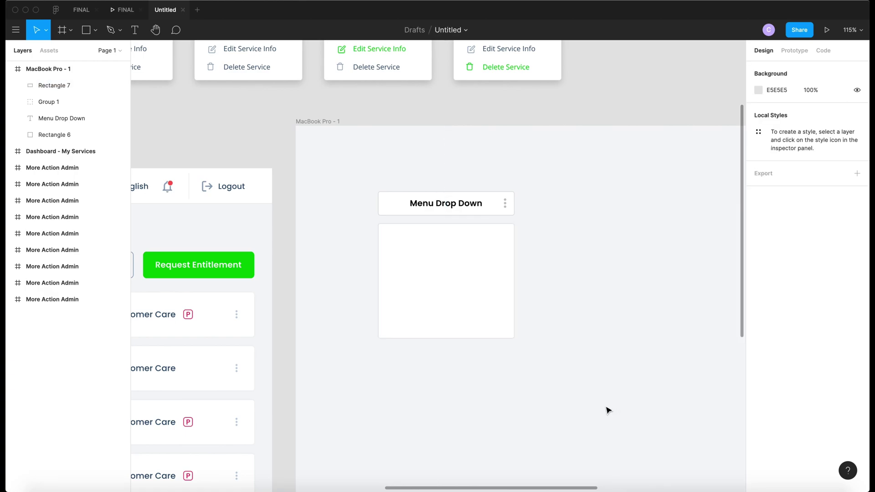
Add the text "Menu List Items Here..." near the upper-left corner inside the white panel below the card
scroll(609, 410, "up", 2)
scroll(609, 410, "up", 5)
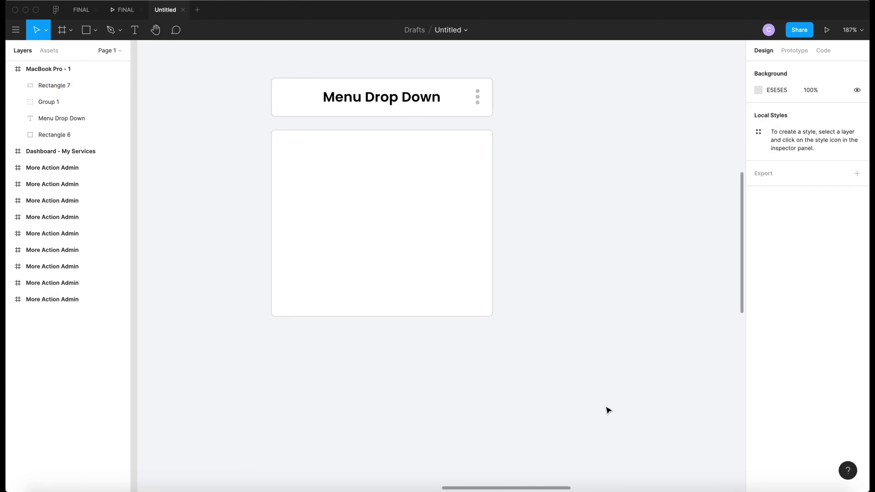
scroll(608, 410, "down", 2)
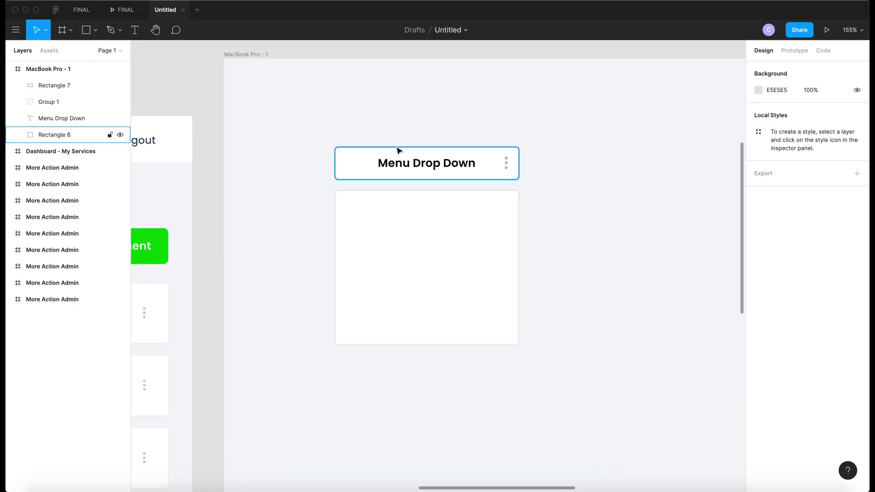
left_click(135, 29)
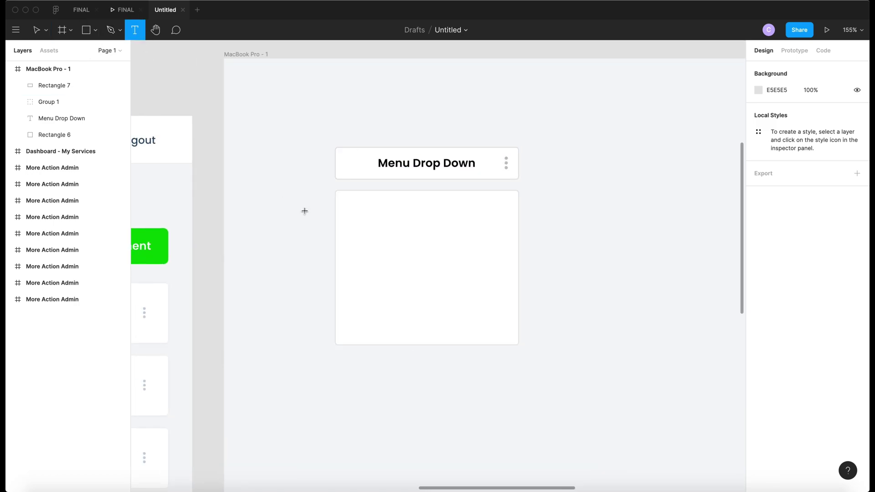
left_click(355, 213)
type("Menu")
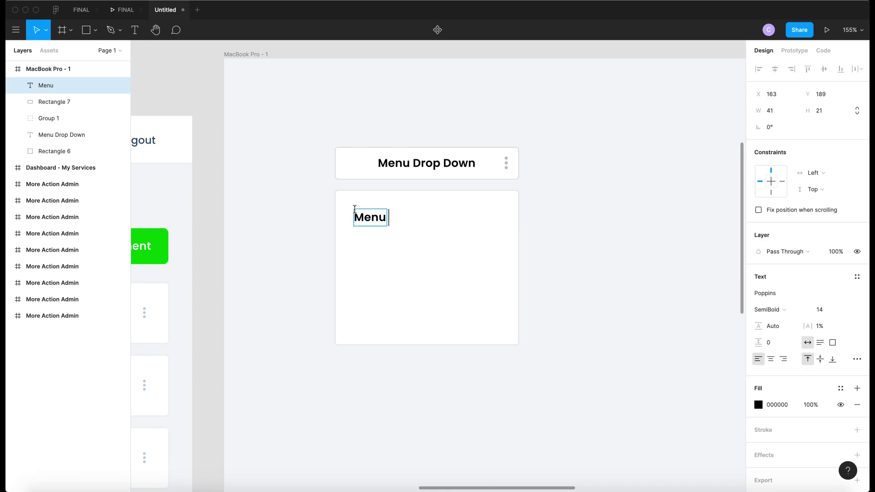
type(" List Items")
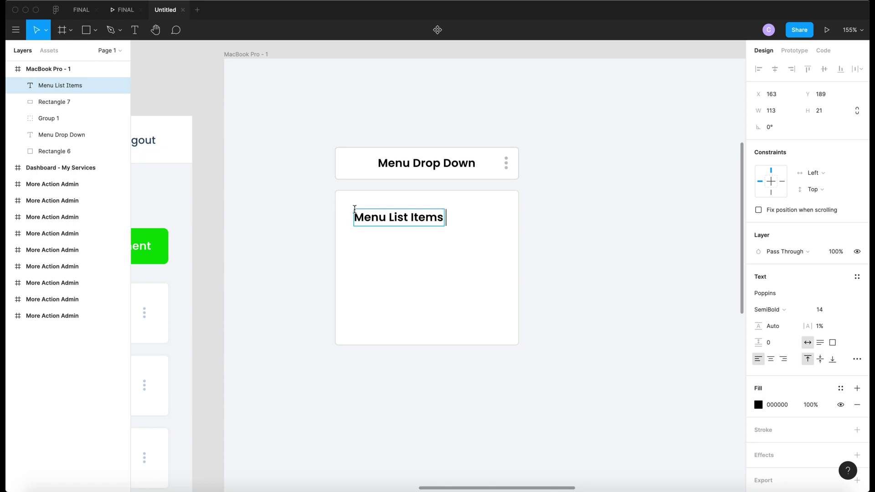
type(" Here")
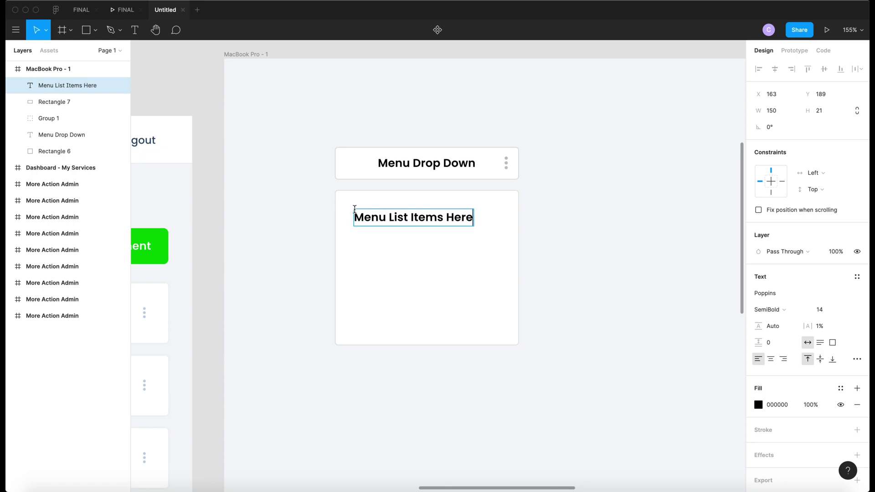
type("...")
key("Escape")
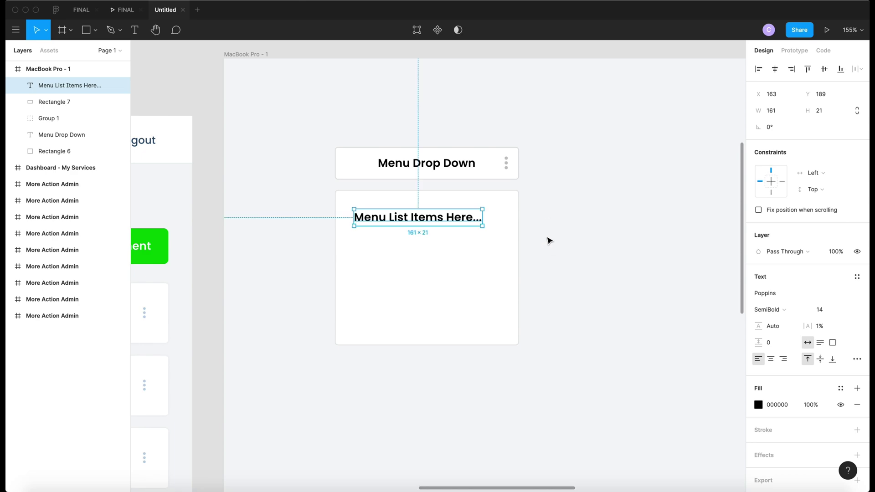
Duplicate the "Menu List Items Here..." text four times downward to form an evenly spaced column of five items
key("super+d")
left_click_drag(448, 220, 450, 250)
key("super+d")
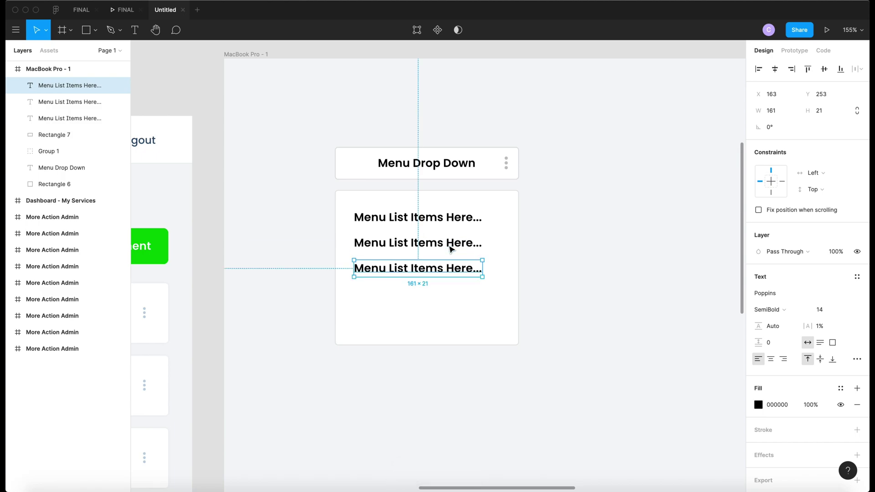
key("super+d")
key("super+d")
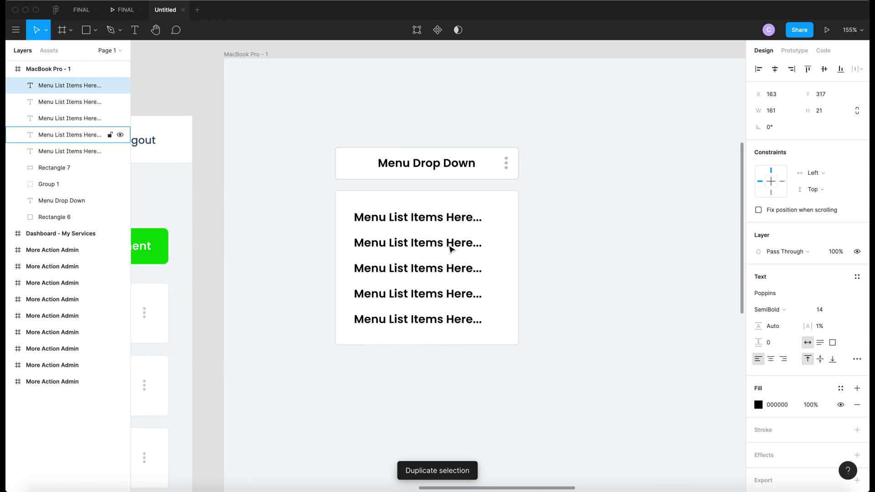
left_click(593, 344)
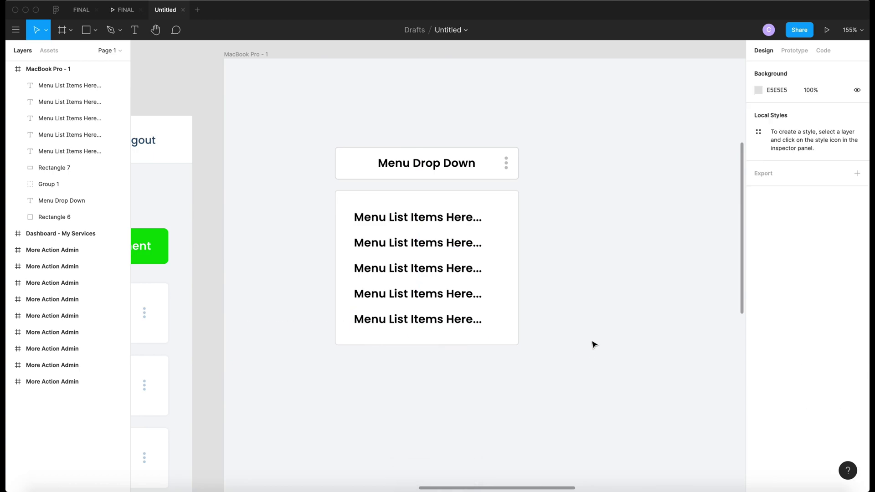
Select the five list items without the panel and shift them up slightly together
left_click_drag(418, 371, 417, 209)
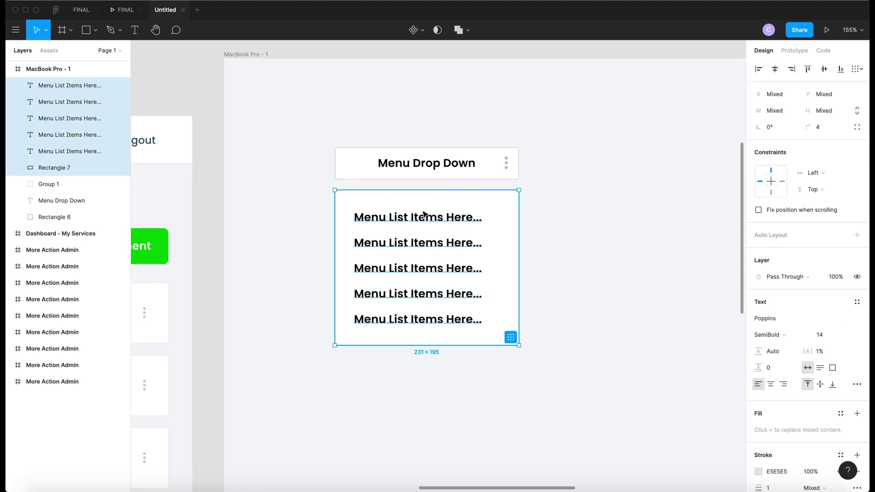
left_click(504, 285, "shift")
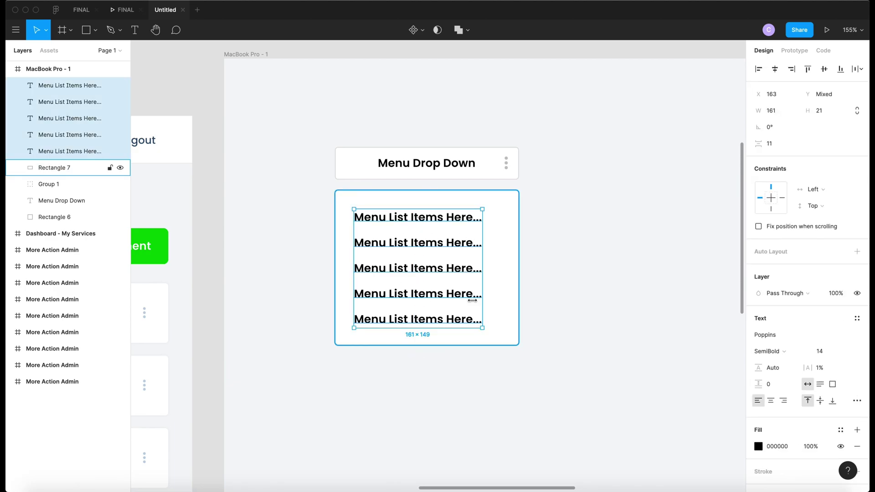
left_click(447, 322)
left_click(623, 324)
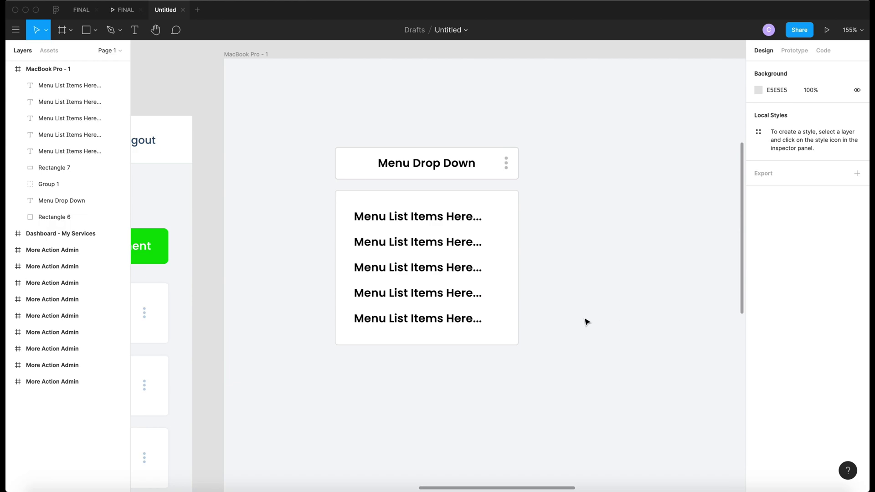
Move the menu panel with its five list items out of the MacBook Pro frame onto the empty canvas above it
scroll(595, 281, "down", 5)
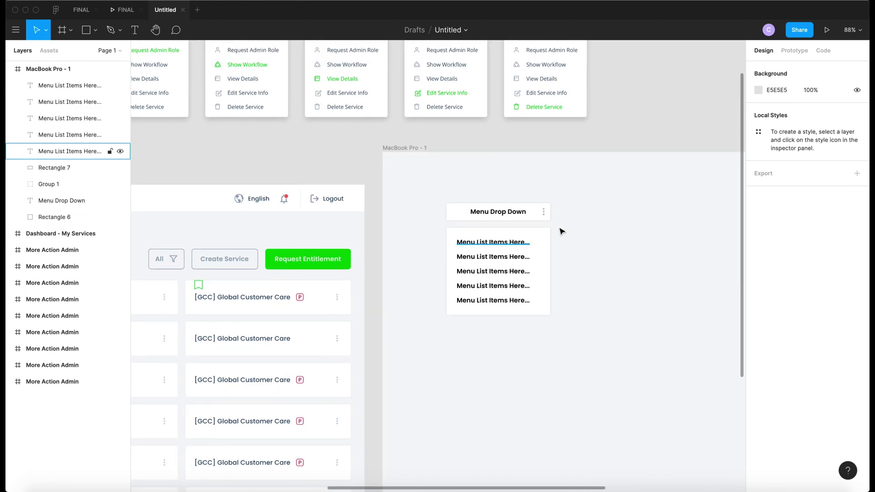
scroll(560, 236, "right", 4)
scroll(560, 237, "up", 3)
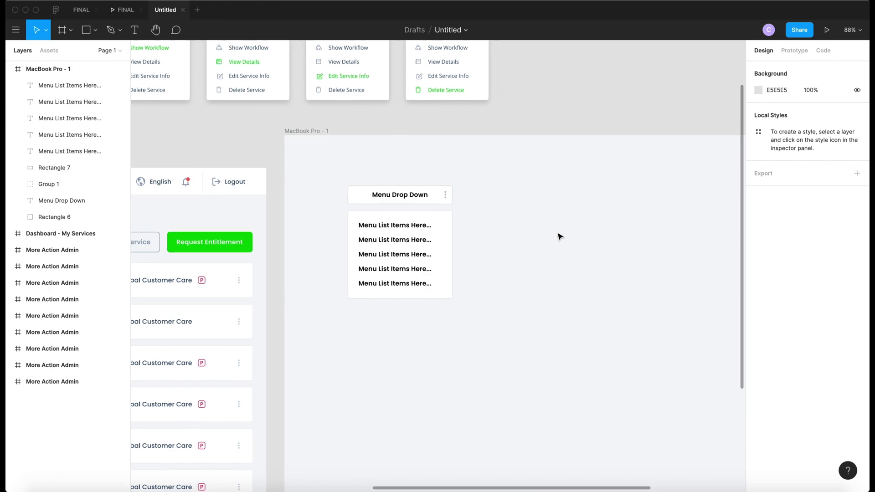
left_click_drag(392, 360, 249, 208)
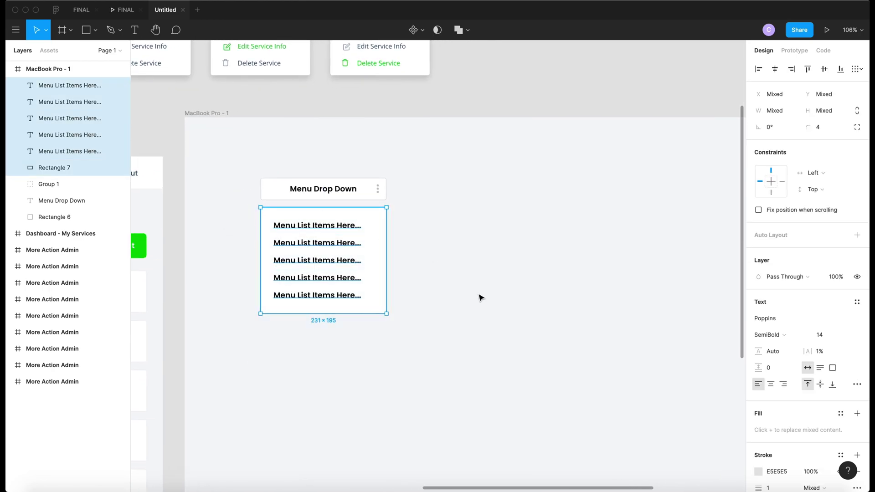
scroll(478, 297, "up", 2)
scroll(478, 297, "right", 2)
left_click_drag(348, 279, 607, 72)
scroll(610, 74, "up", 2)
scroll(610, 74, "right", 1)
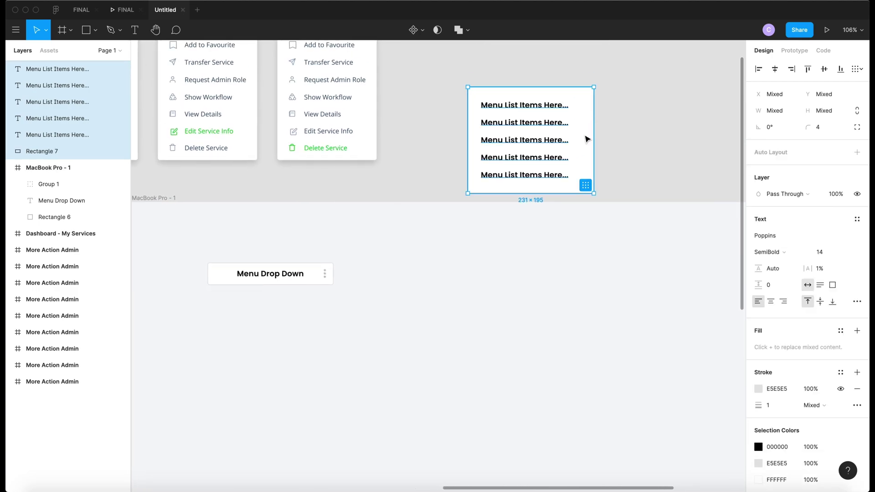
left_click_drag(586, 138, 581, 117)
left_click(523, 280)
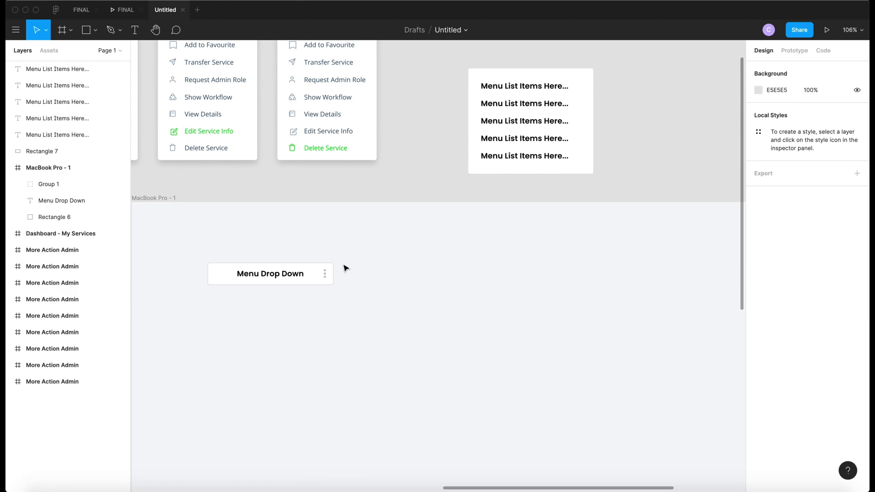
Show the prototype settings for the three-dot icon and try pulling a connection from it toward the menu panel
left_click(318, 277)
left_click(384, 273)
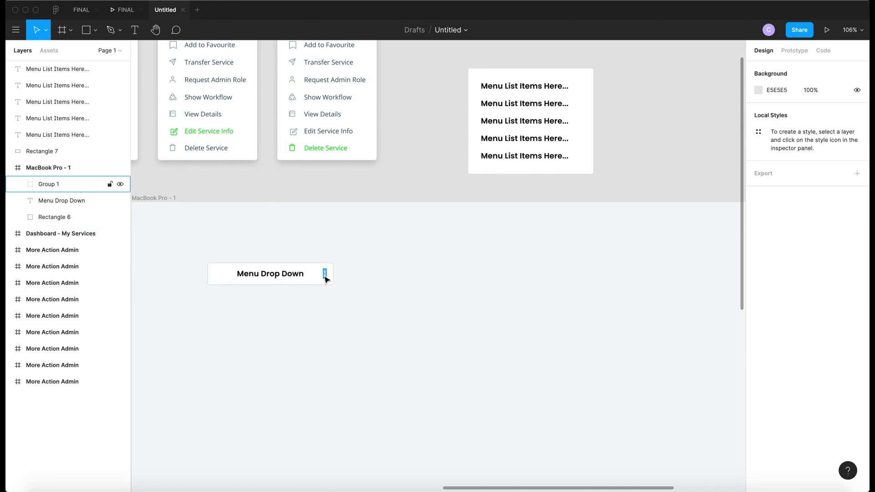
left_click(325, 275)
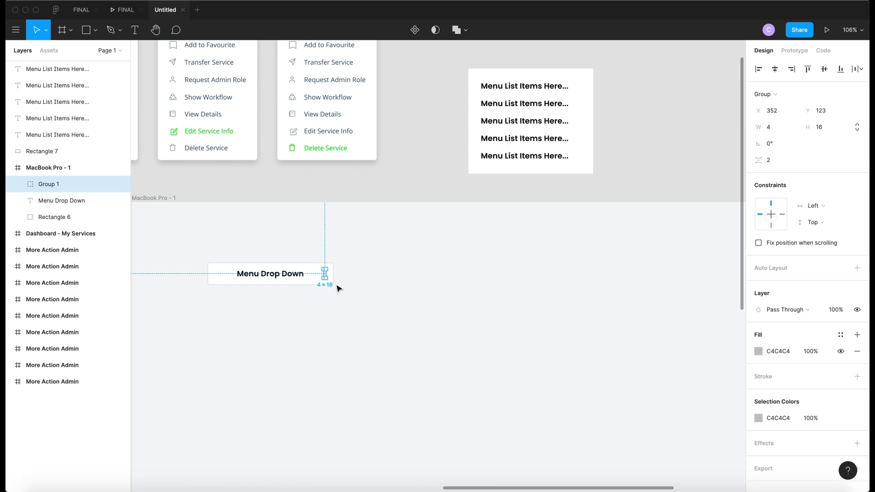
left_click(798, 53)
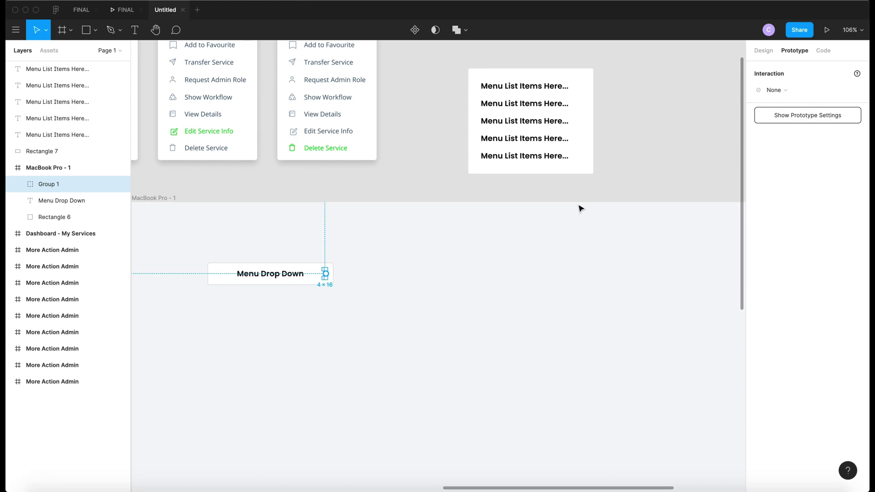
left_click(767, 54)
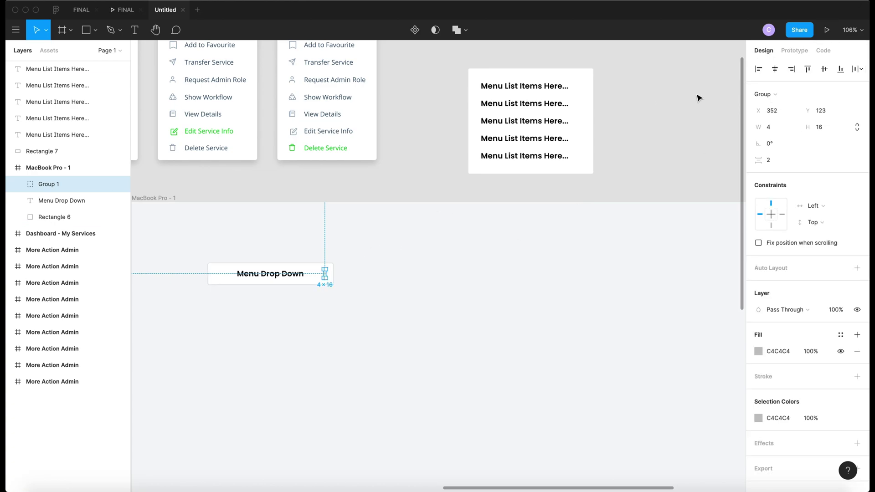
left_click(797, 51)
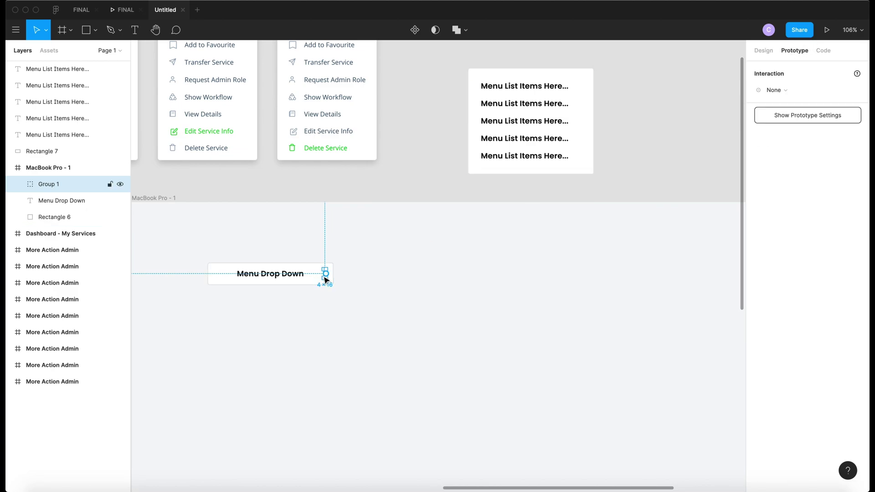
left_click_drag(326, 276, 485, 234)
left_click(635, 123)
Turn the menu panel and its five list items into a single component
left_click_drag(620, 65, 448, 186)
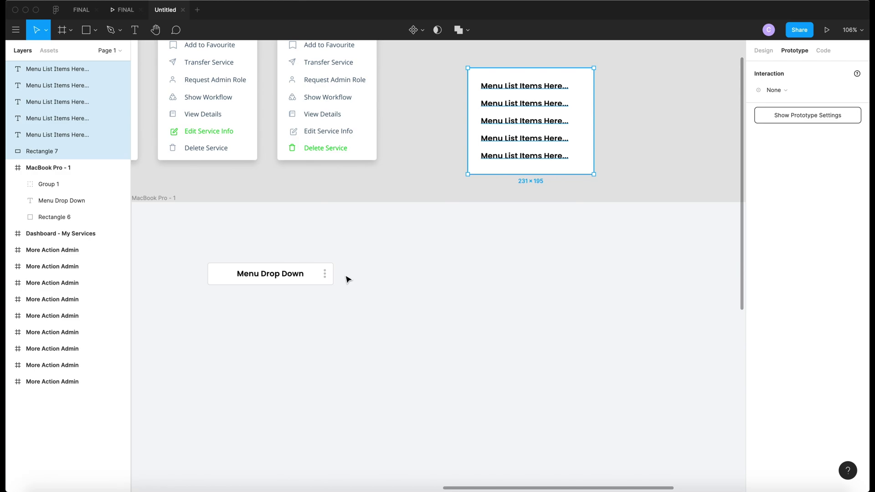
right_click(490, 167)
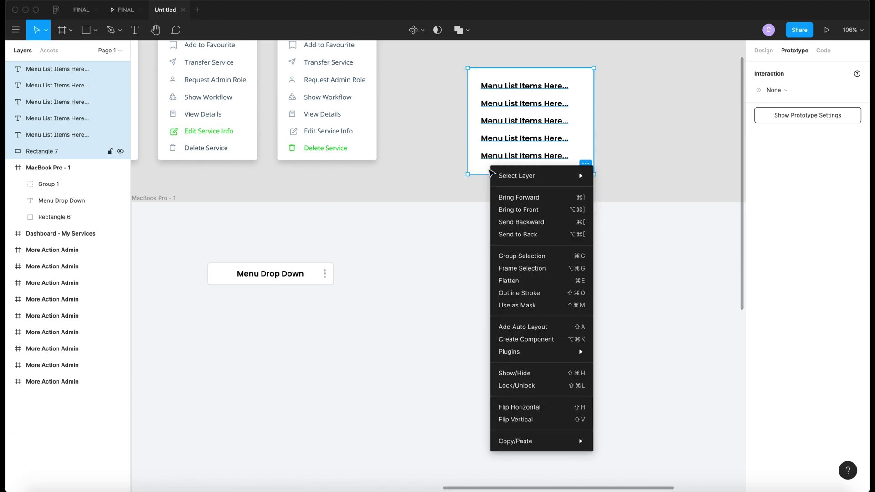
left_click(518, 341)
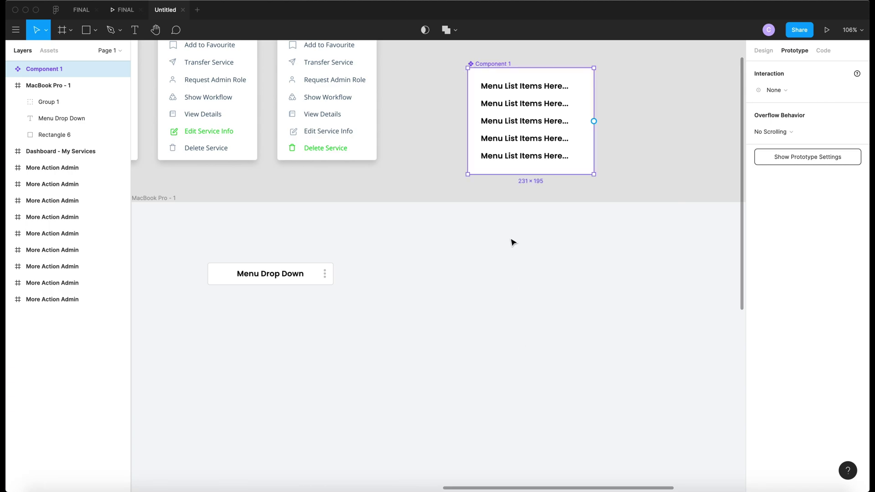
Connect the three-dot icon to the menu list component with an On Click interaction that opens it as an overlay
left_click(325, 275)
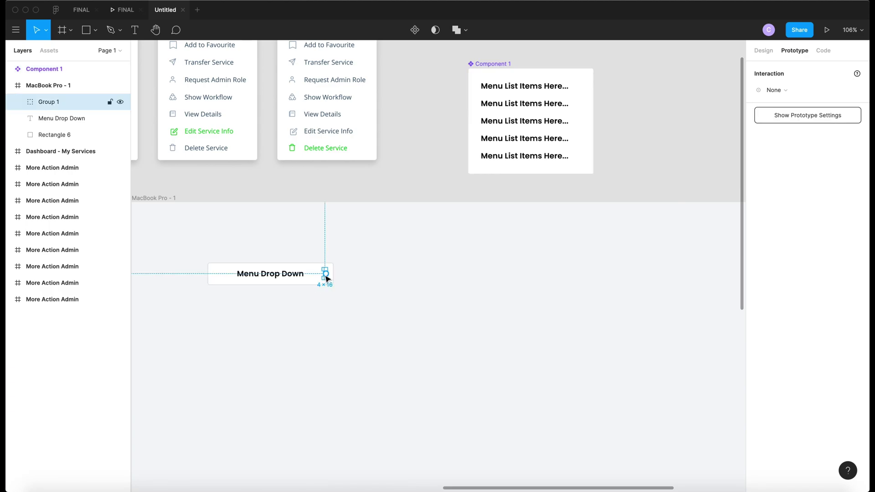
left_click_drag(325, 274, 547, 155)
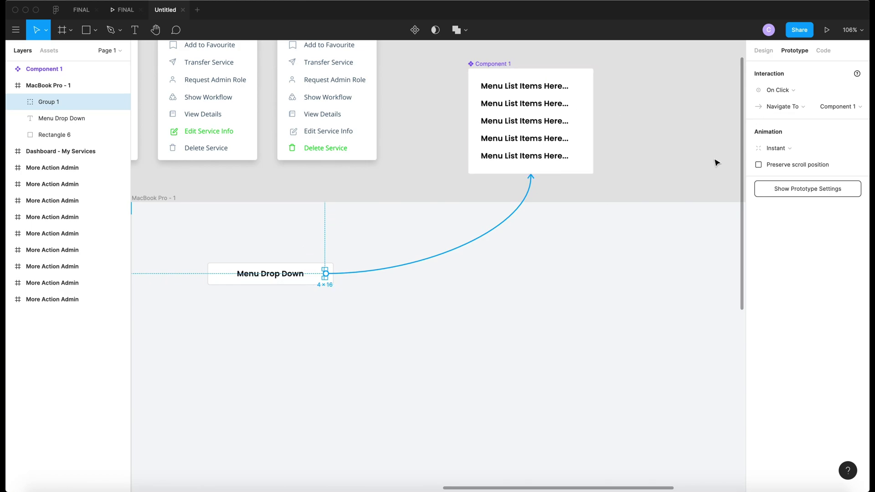
left_click(790, 109)
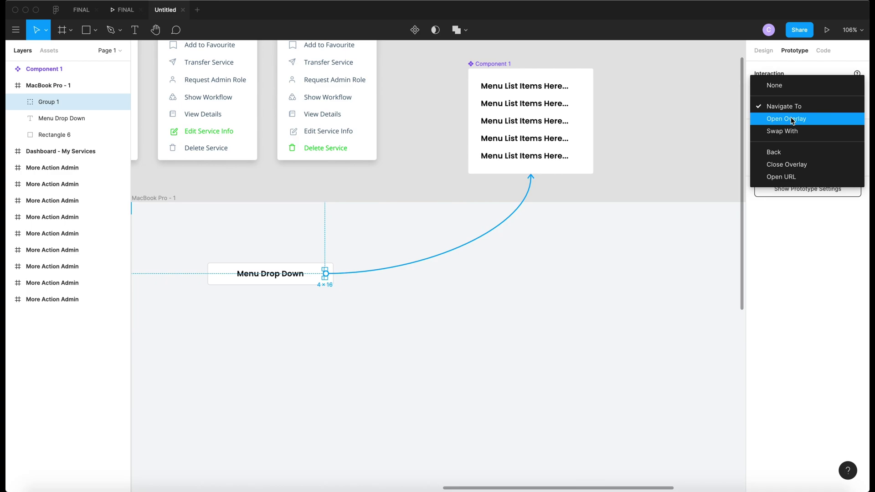
left_click(791, 119)
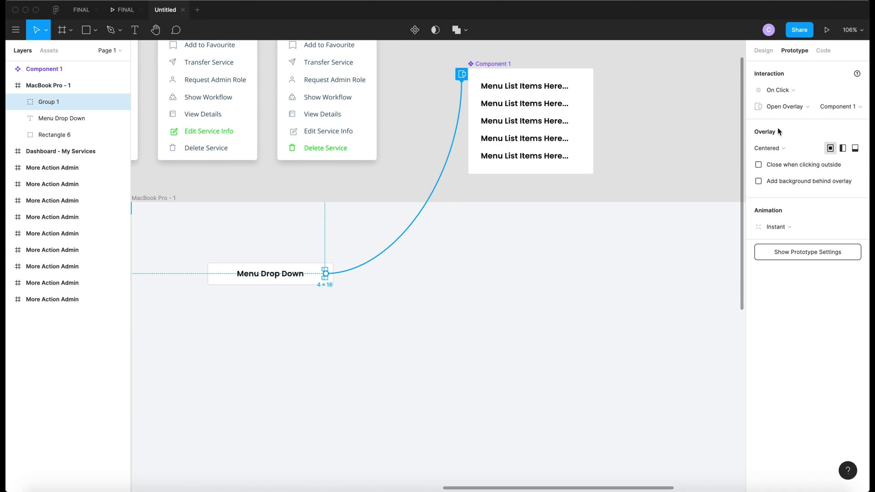
Set the overlay position to Manual and place the menu list directly beneath the Menu Drop Down card, aligned with its edges
left_click(796, 149)
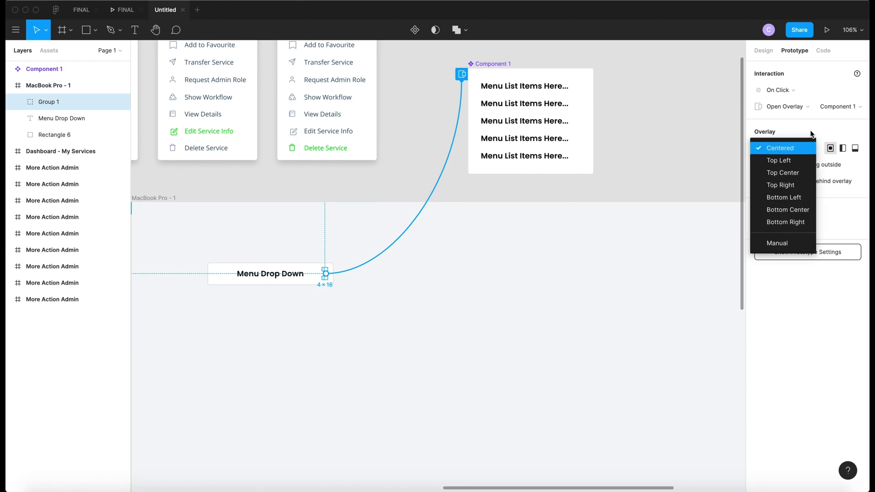
left_click(807, 133)
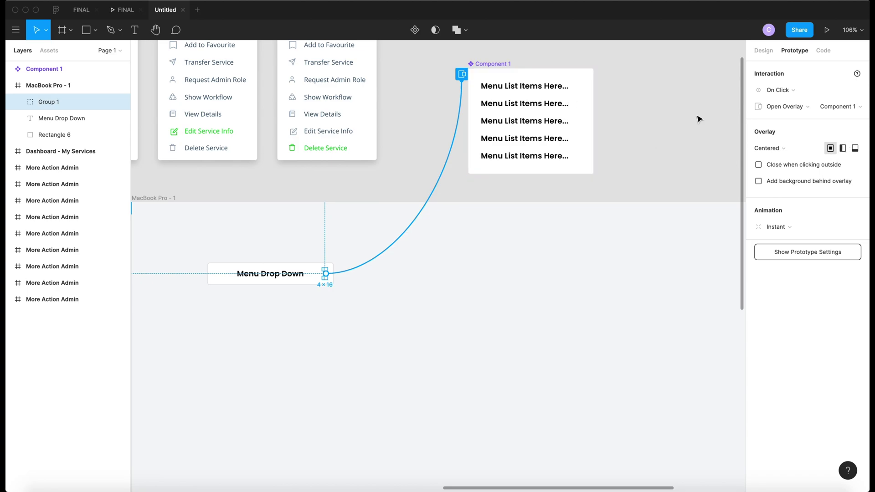
left_click(782, 149)
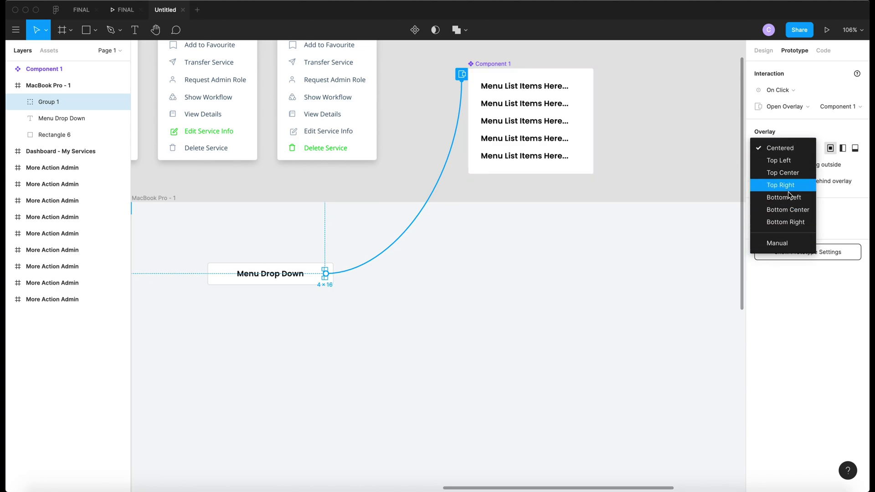
left_click(789, 241)
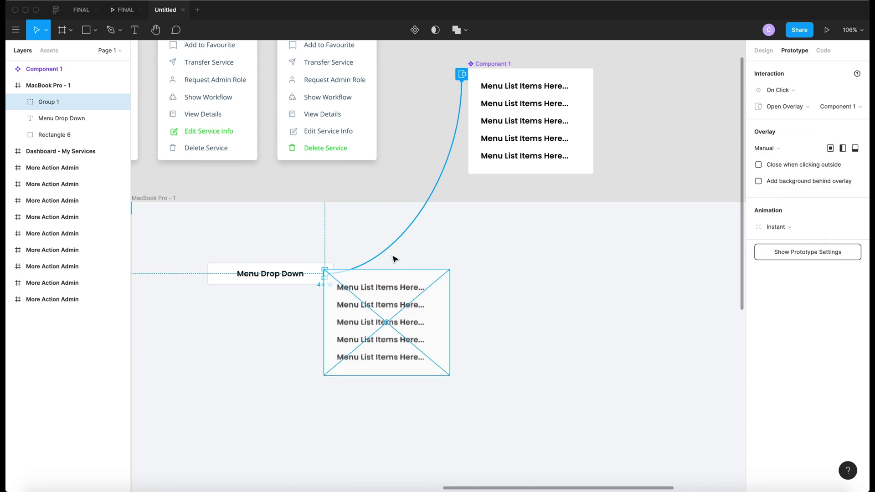
scroll(401, 256, "down", 2)
scroll(401, 256, "left", 2)
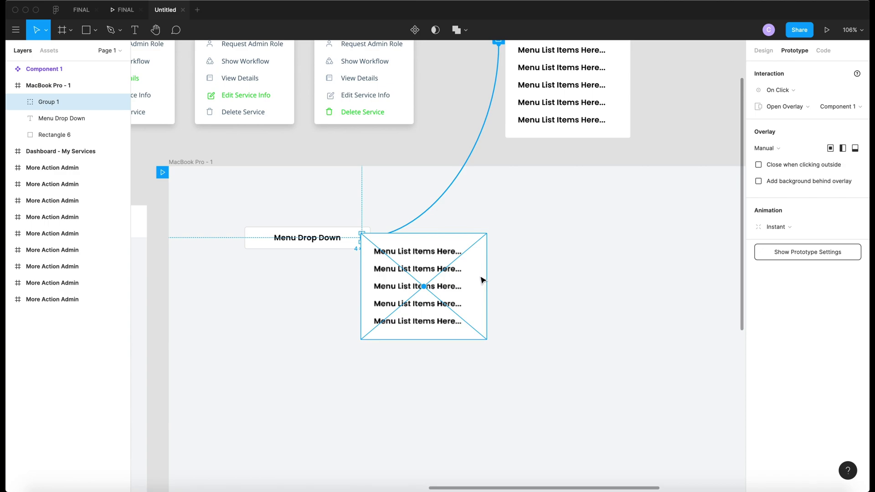
left_click_drag(481, 277, 364, 292)
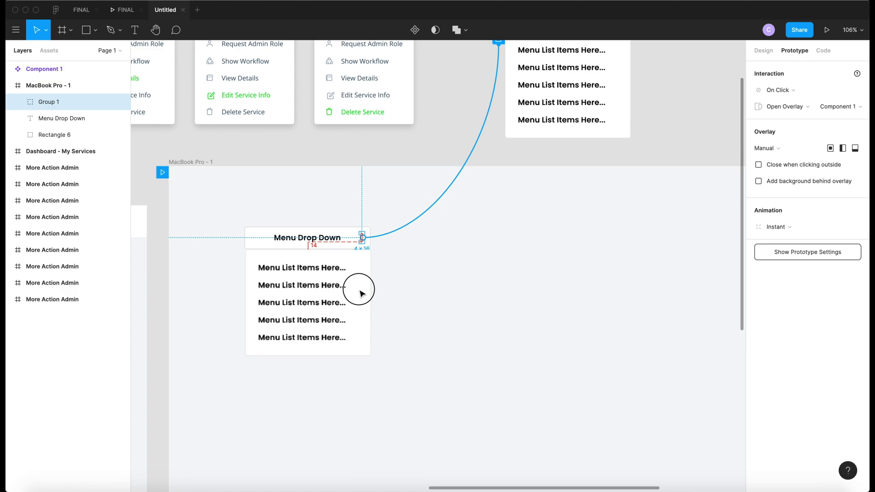
left_click_drag(360, 290, 358, 290)
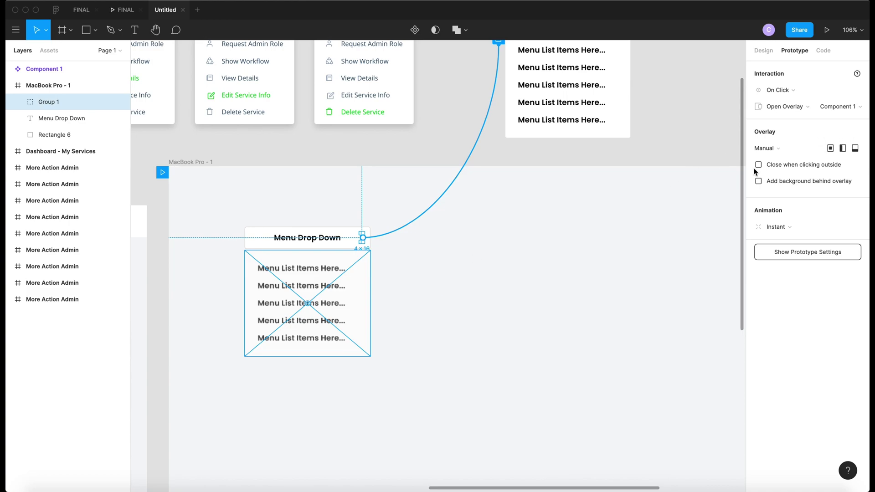
Enable closing the overlay when clicking outside, leaving the background behind the overlay off
left_click(692, 225)
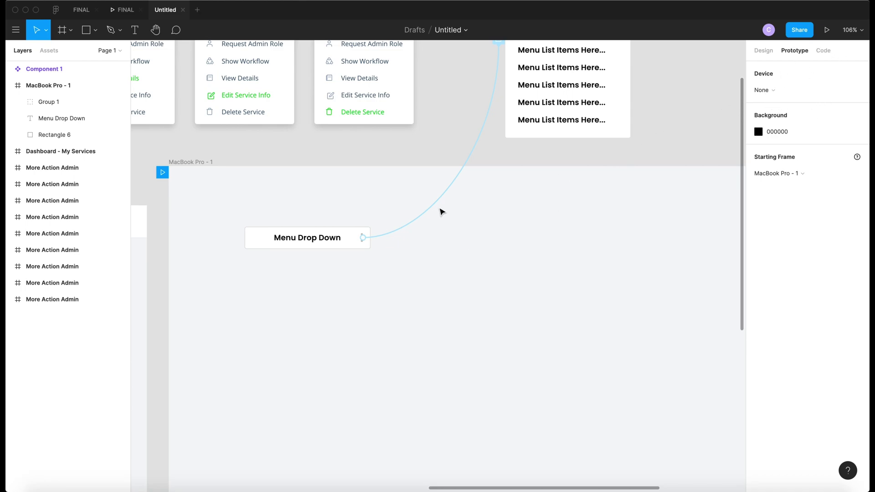
left_click(448, 199)
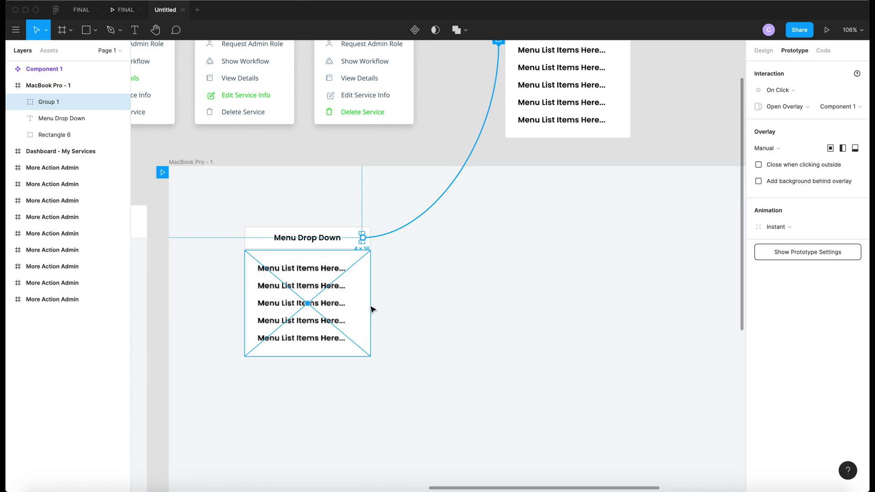
left_click(758, 164)
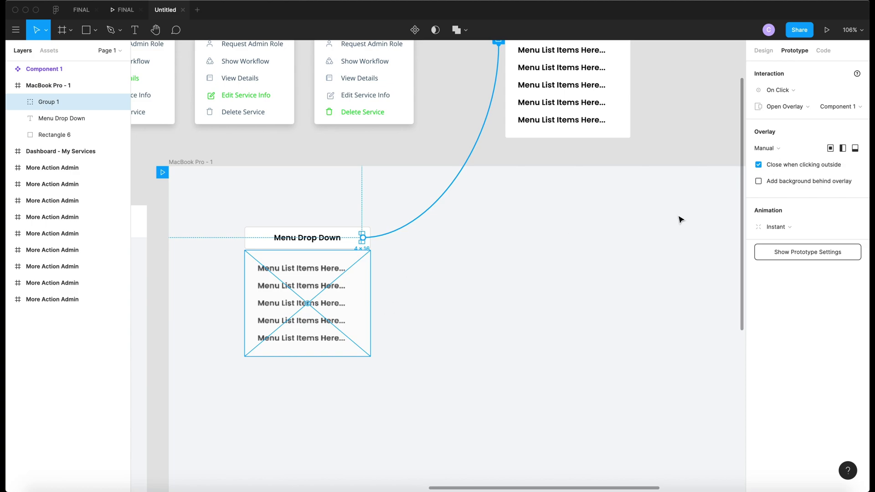
left_click(758, 181)
left_click(757, 182)
left_click(595, 234)
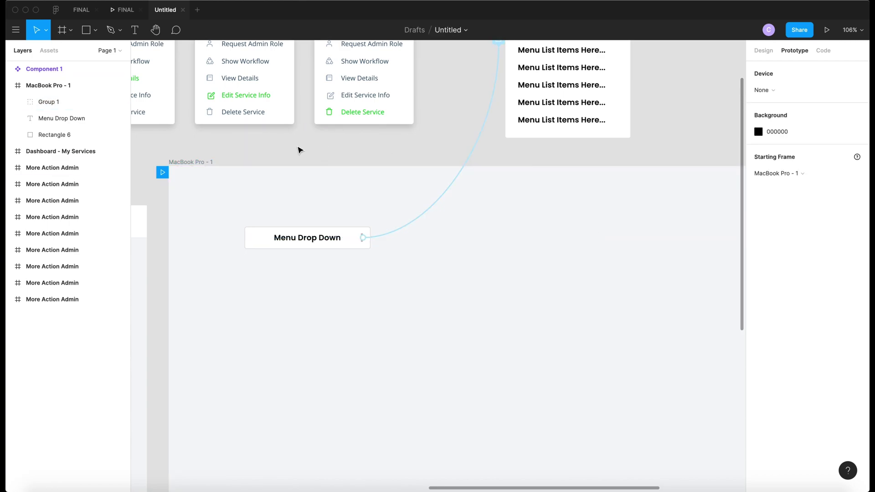
Examine the MacBook Pro - 1 frame's start marker and the prototype's Starting Frame options
scroll(299, 148, "left", 2)
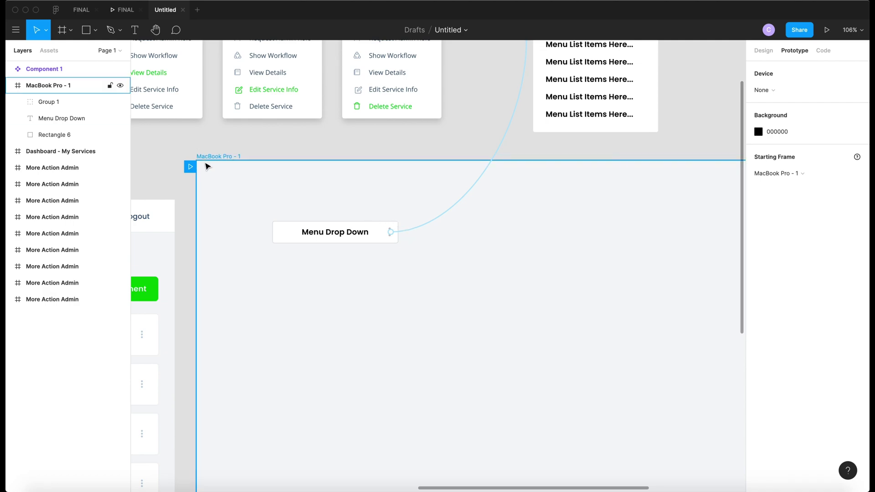
scroll(212, 167, "down", 10)
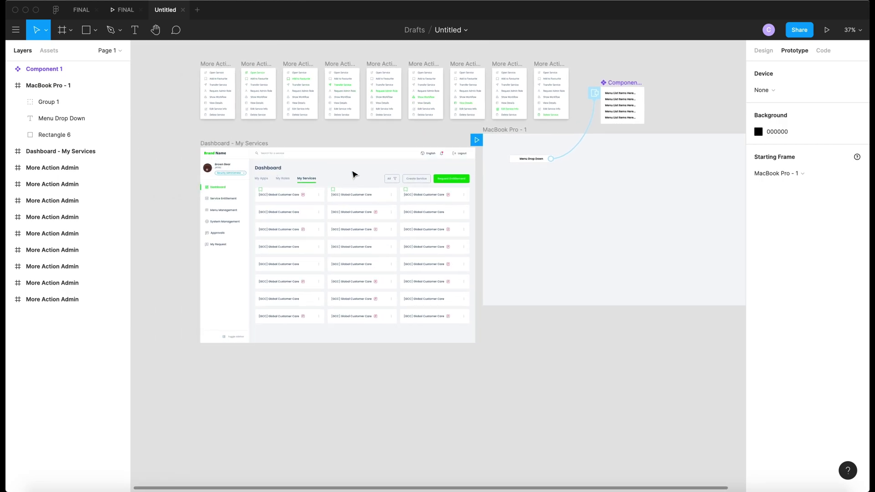
scroll(353, 173, "right", 5)
scroll(639, 269, "up", 1)
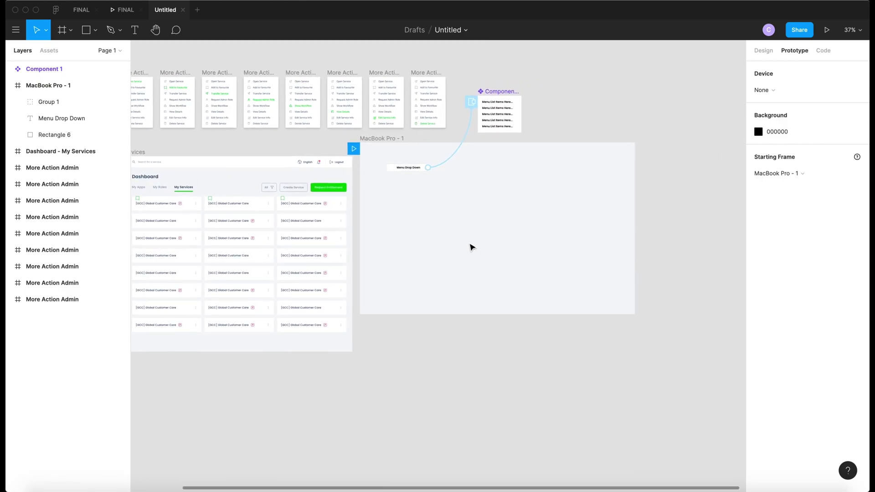
scroll(473, 247, "up", 5)
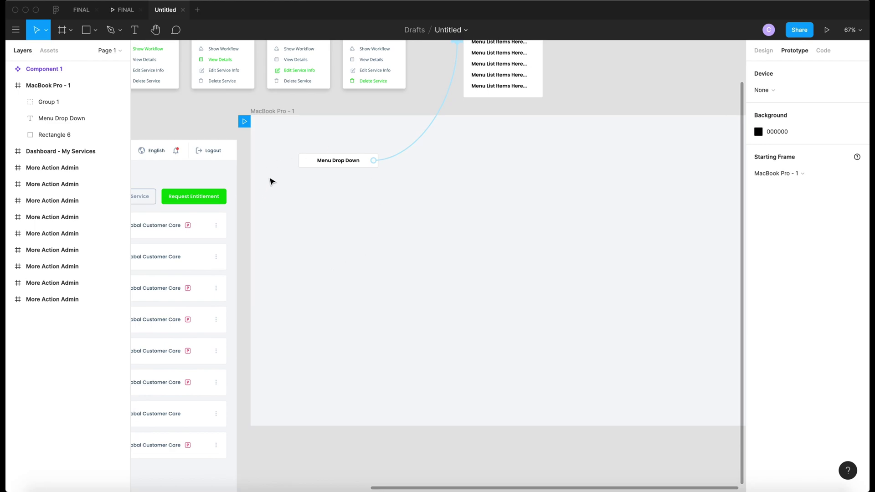
scroll(271, 181, "right", 2)
scroll(271, 182, "up", 1)
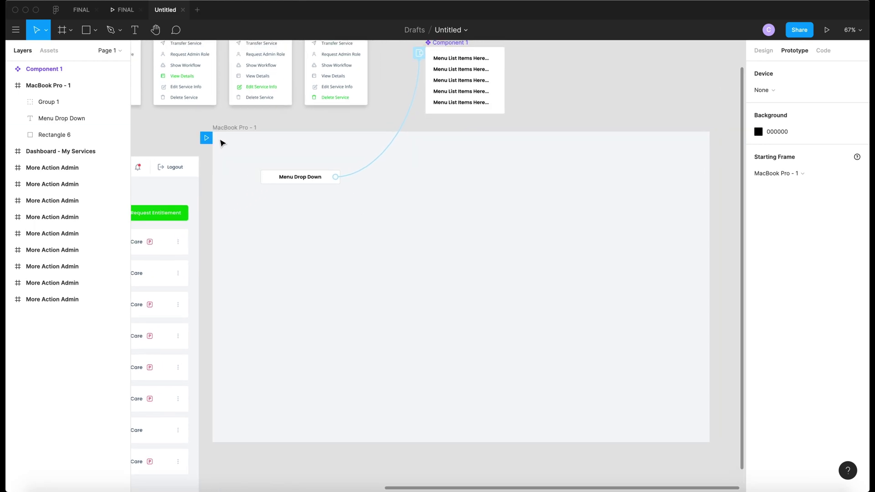
left_click(216, 145)
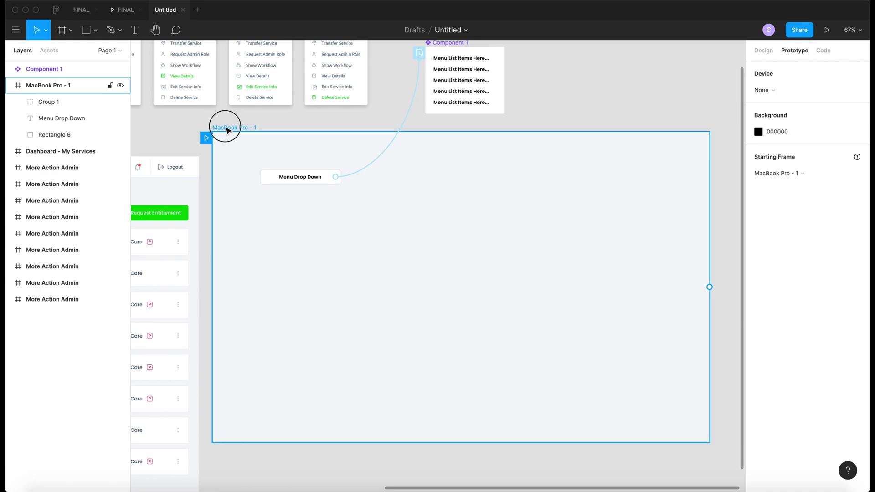
scroll(227, 131, "left", 3)
scroll(223, 131, "right", 4)
scroll(223, 131, "down", 1)
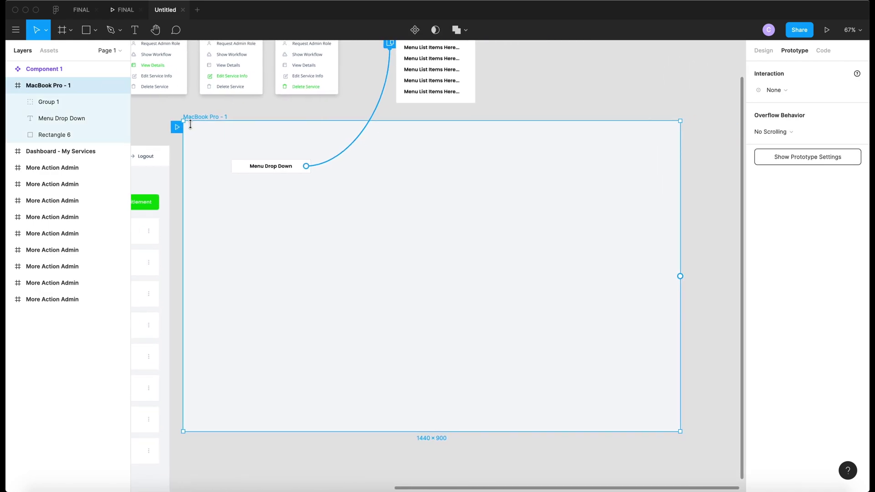
left_click(830, 165)
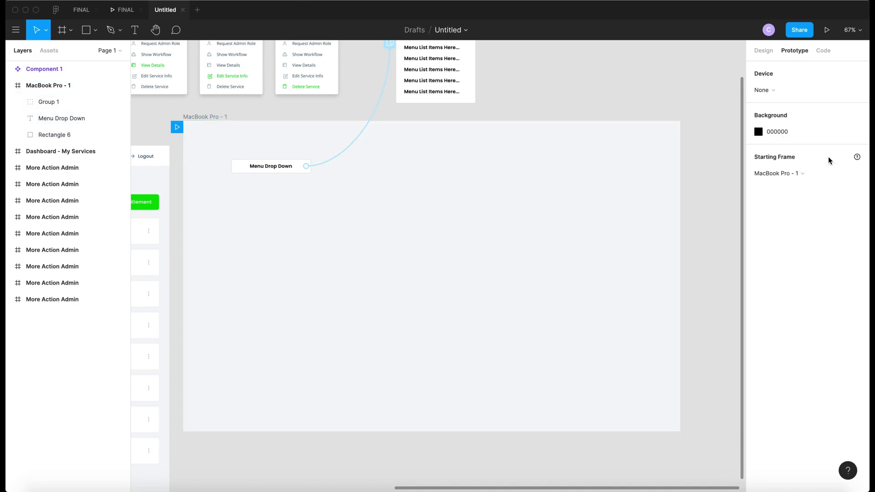
left_click(803, 174)
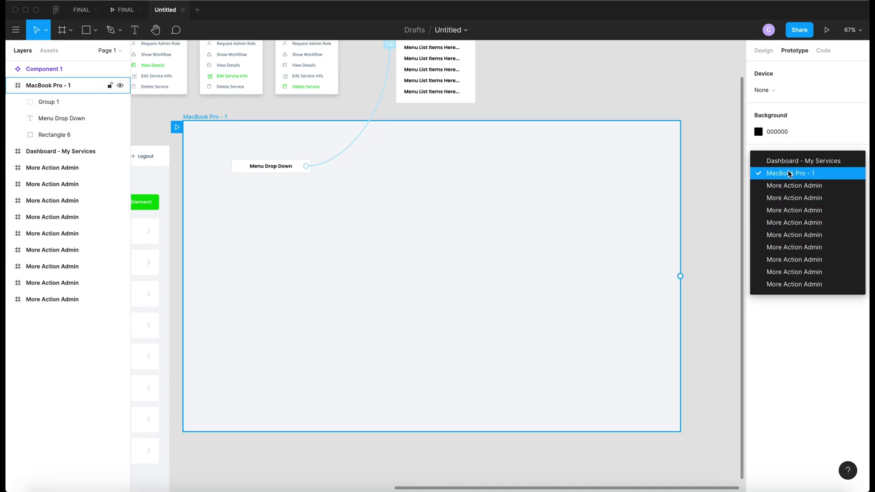
left_click(728, 155)
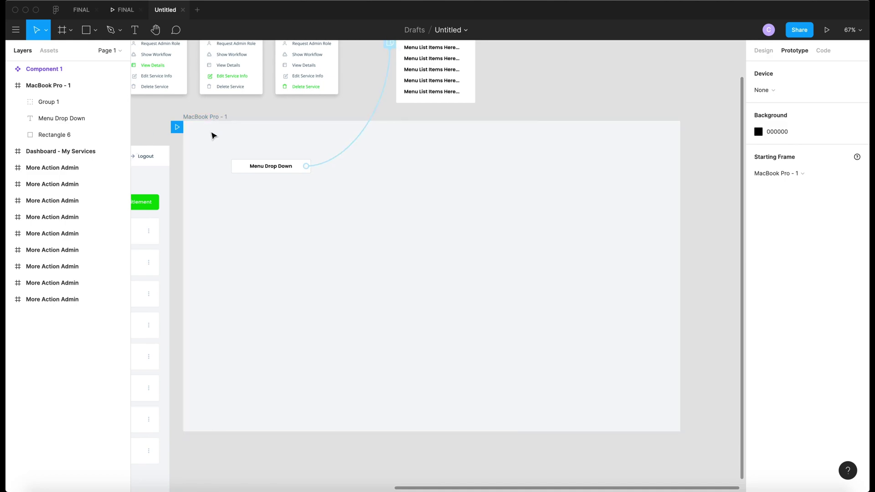
Present the prototype starting from the MacBook Pro - 1 frame
scroll(447, 156, "up", 3)
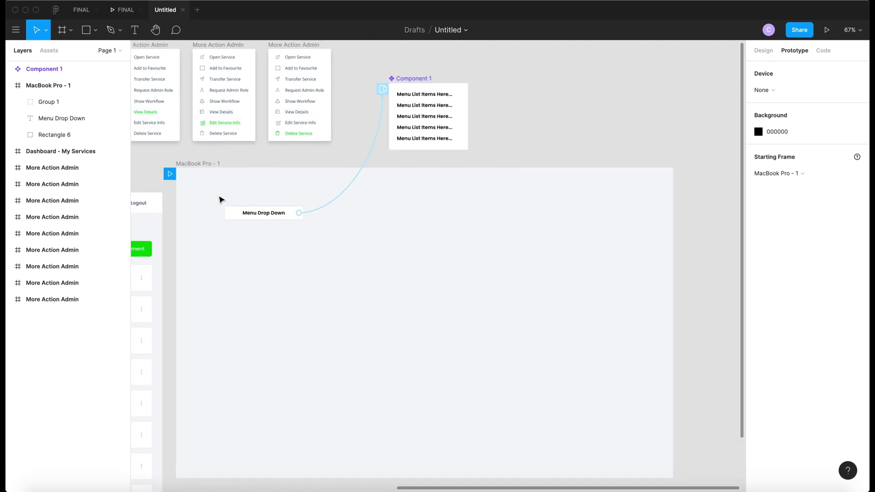
left_click(197, 168)
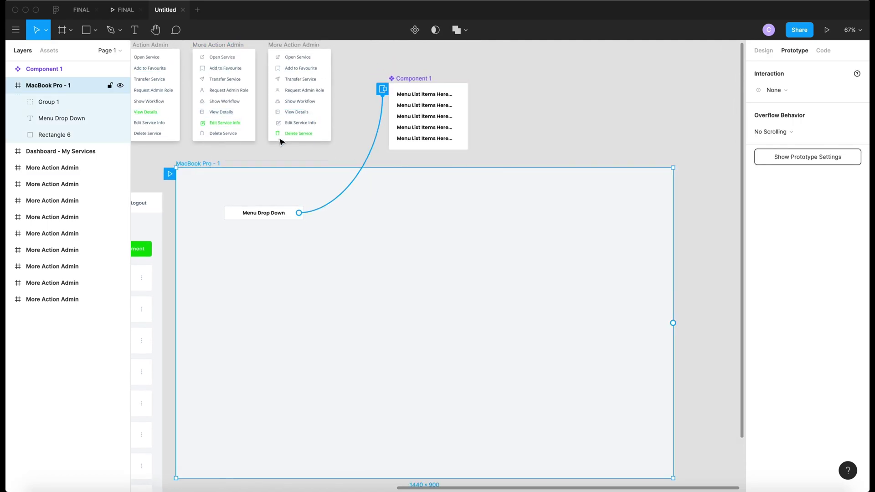
left_click(828, 31)
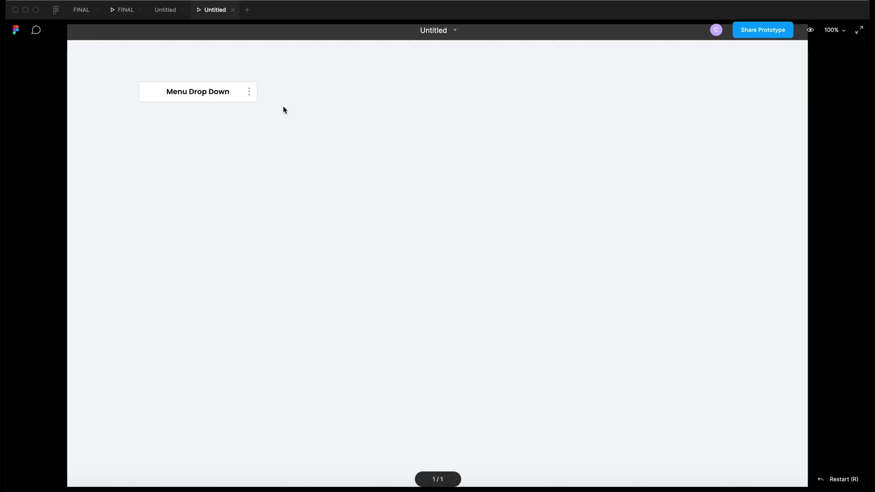
left_click(252, 119)
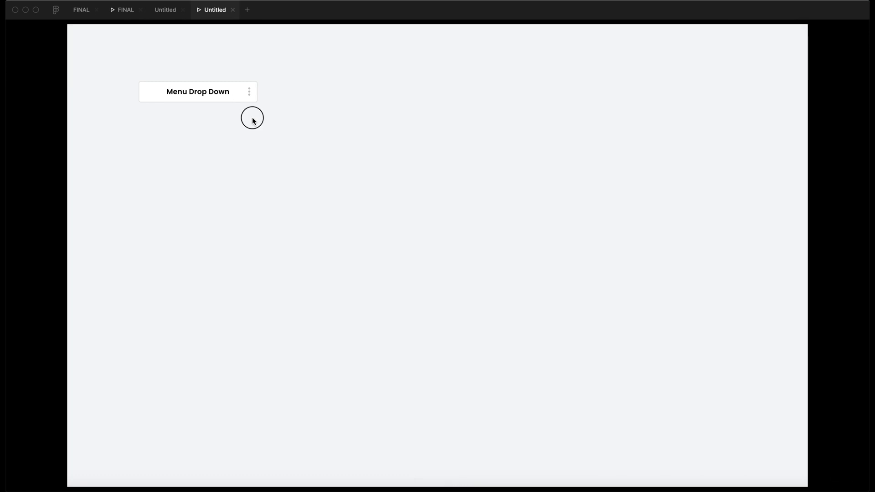
left_click(272, 133)
left_click(275, 139)
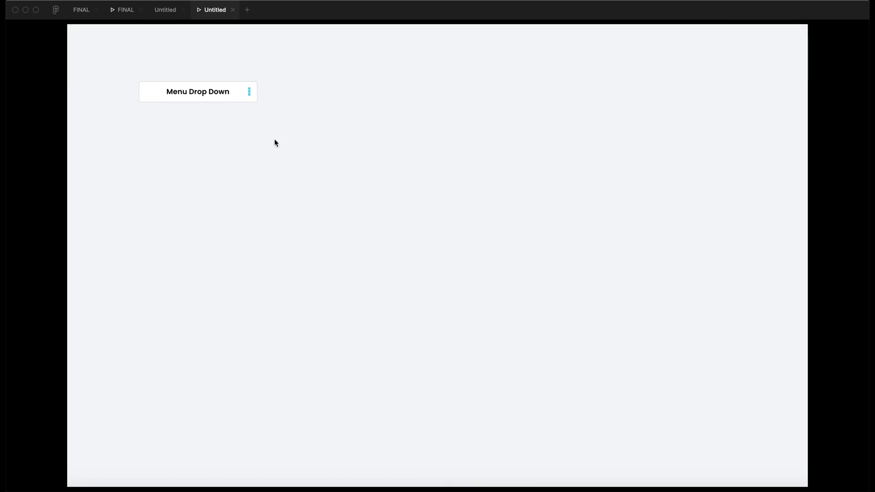
left_click(250, 96)
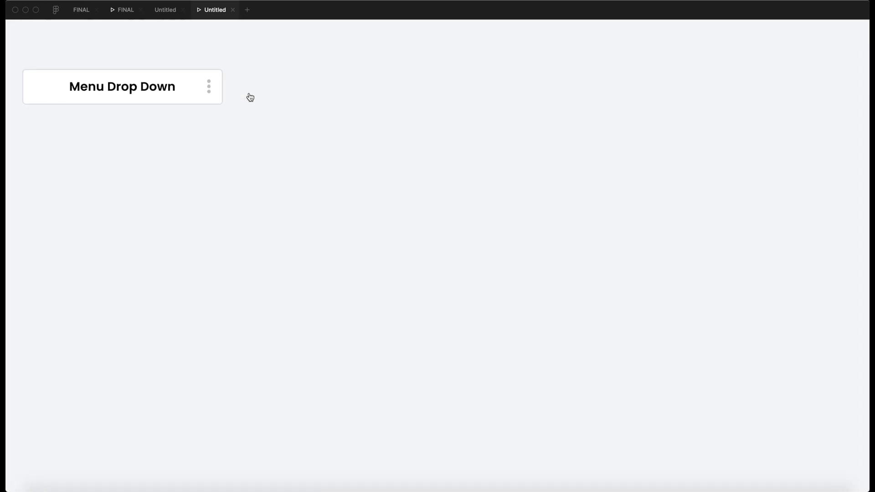
left_click(370, 211)
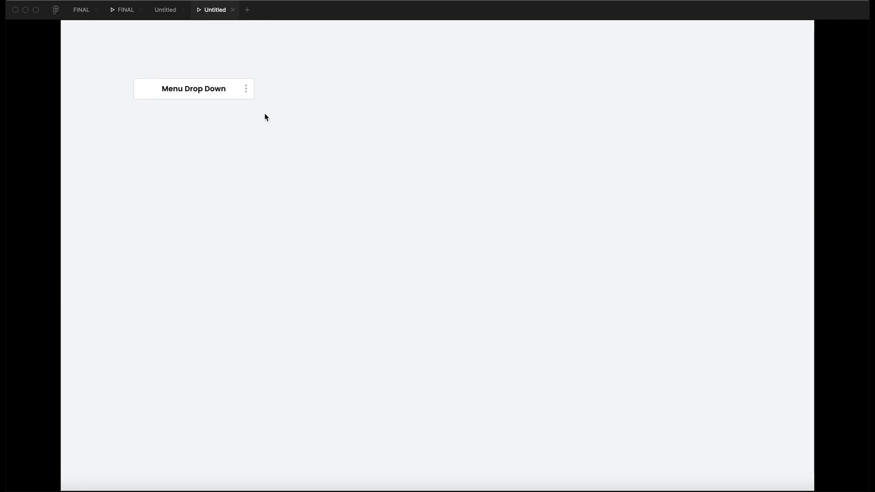
Test opening the menu list from the three-dot icon and closing it by clicking outside, then return to the design file
left_click(246, 91)
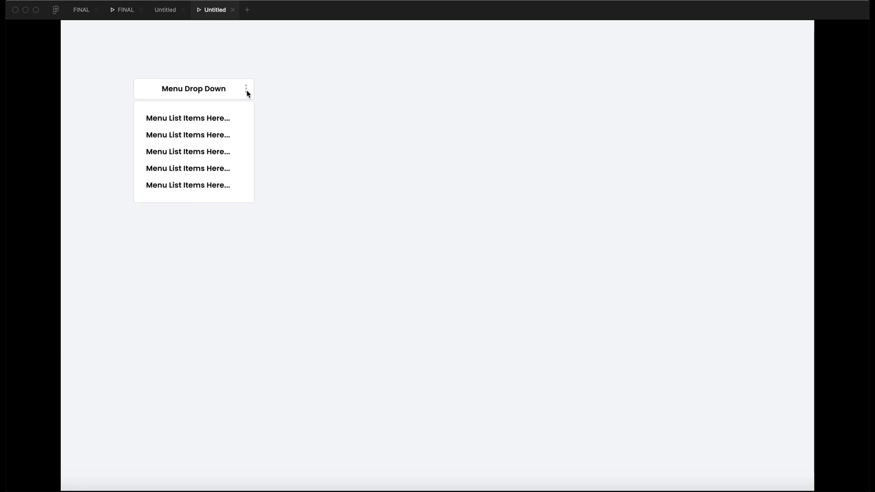
left_click(269, 114)
left_click(246, 89)
left_click(296, 123)
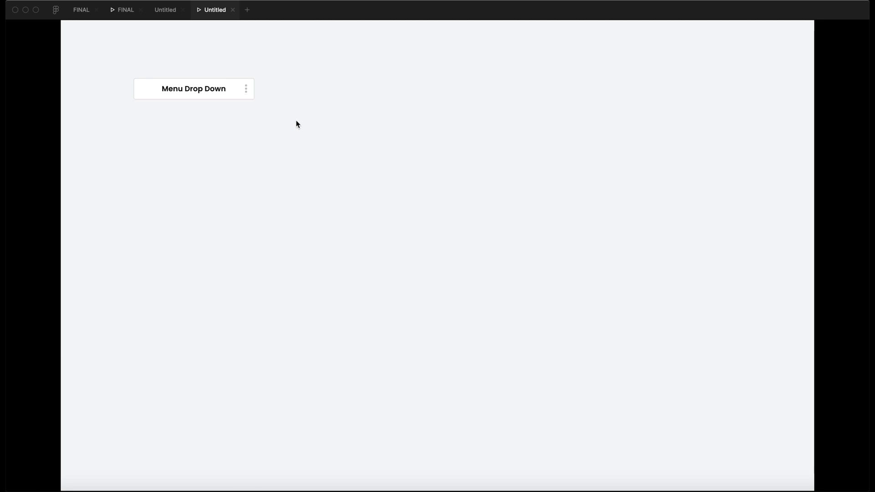
left_click(165, 10)
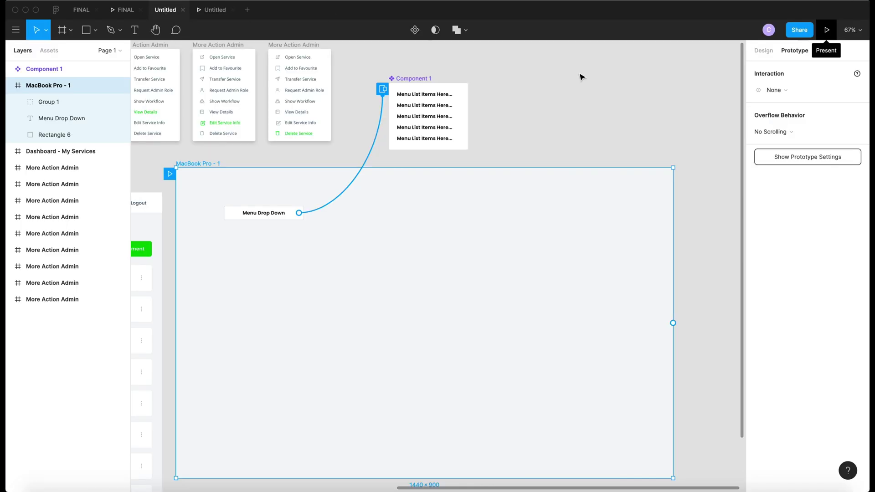
Turn off closing the menu overlay when clicking outside, and test the three-dot icon and outside clicks in the prototype
left_click(358, 171)
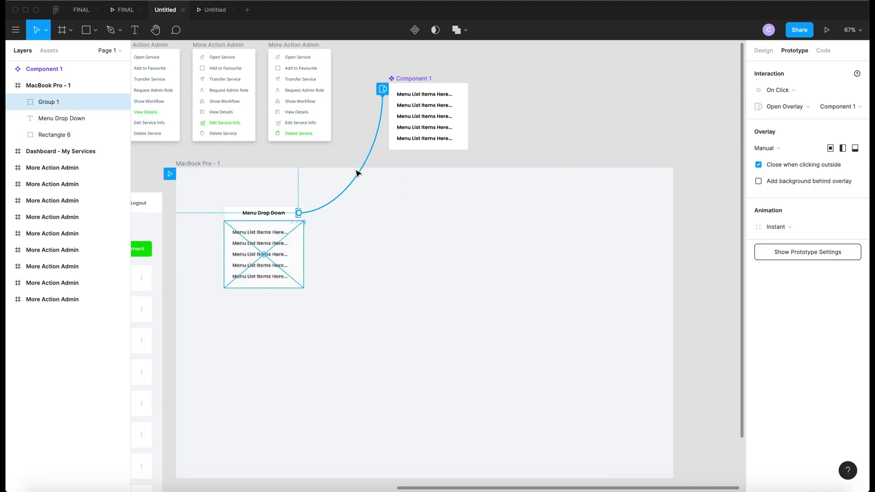
left_click(758, 165)
left_click(217, 14)
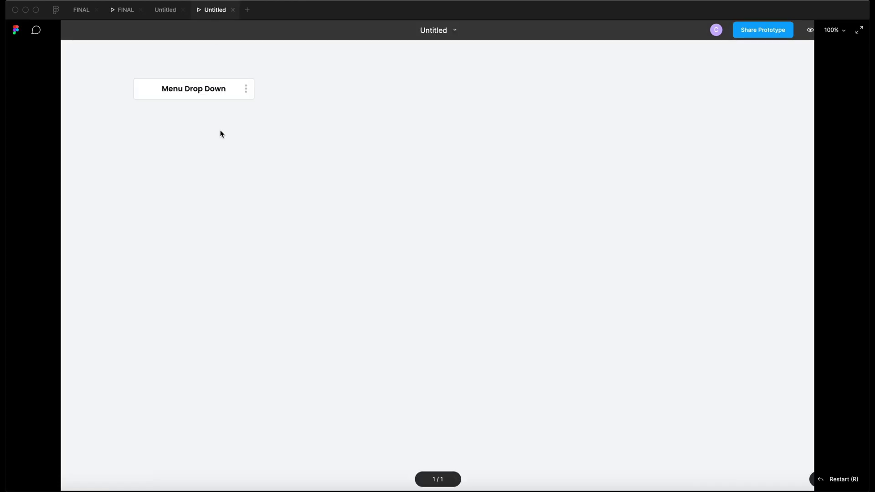
left_click(247, 89)
left_click(266, 147)
left_click(328, 141)
left_click(328, 142)
Re-enable closing the overlay when clicking outside, test the three-dot icon in the prototype, and return to the design file
left_click(166, 12)
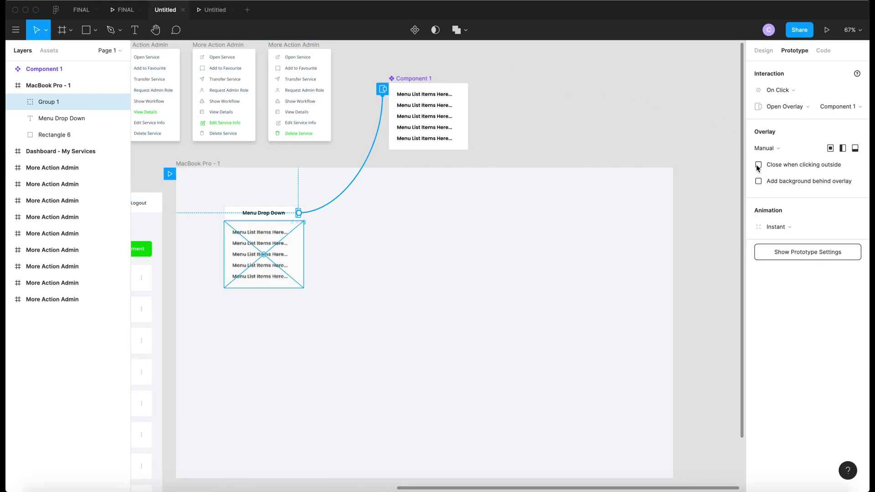
left_click(229, 9)
left_click(275, 114)
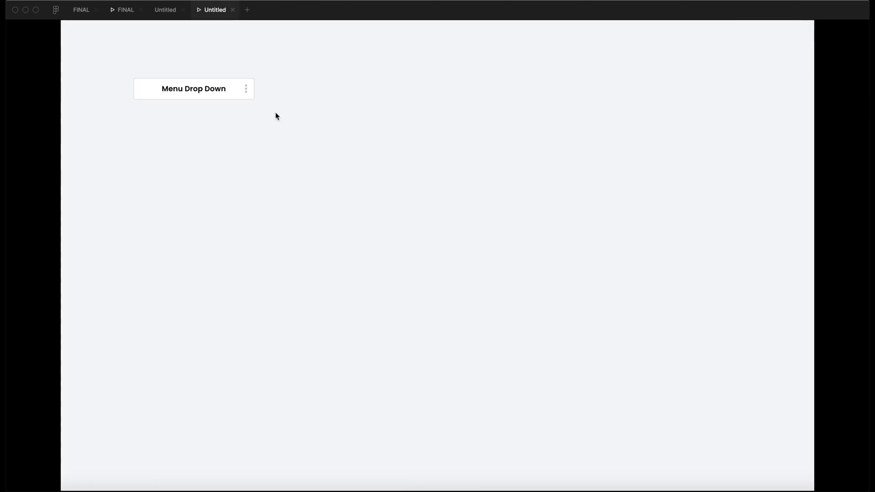
left_click(242, 90)
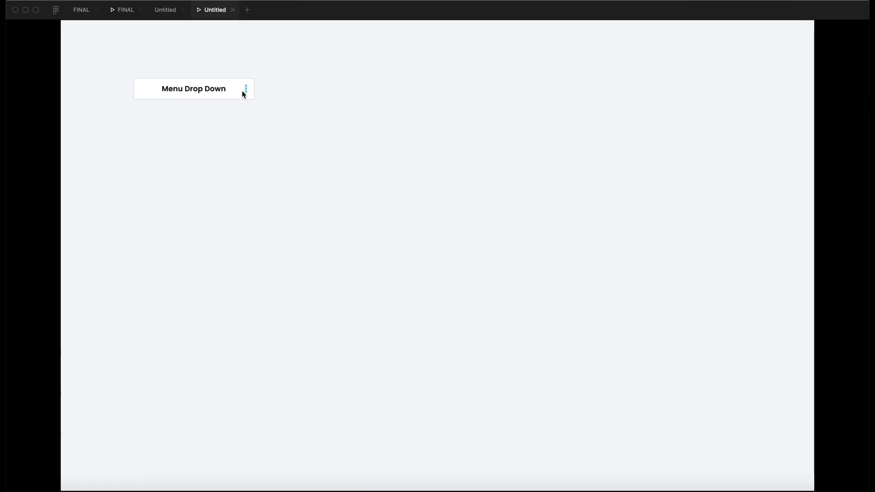
left_click(247, 89)
left_click(246, 90)
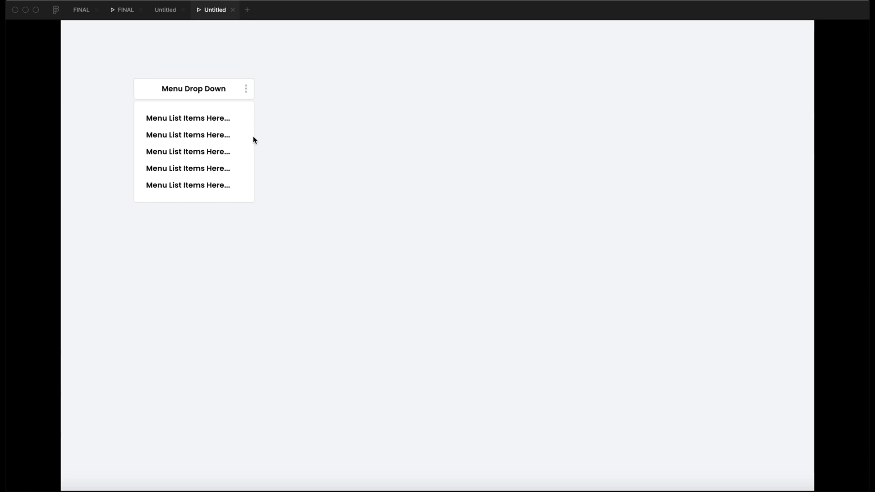
left_click(167, 10)
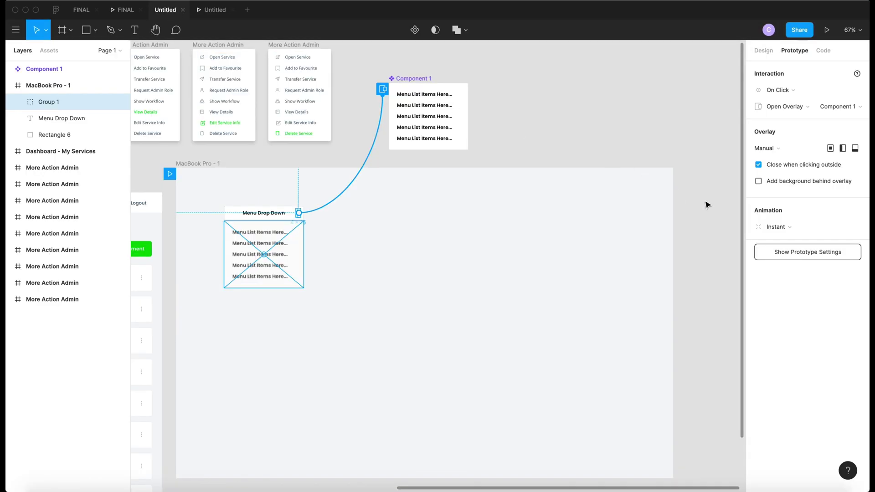
Set the overlay's animation to Dissolve with Ease In And Out easing
left_click(780, 230)
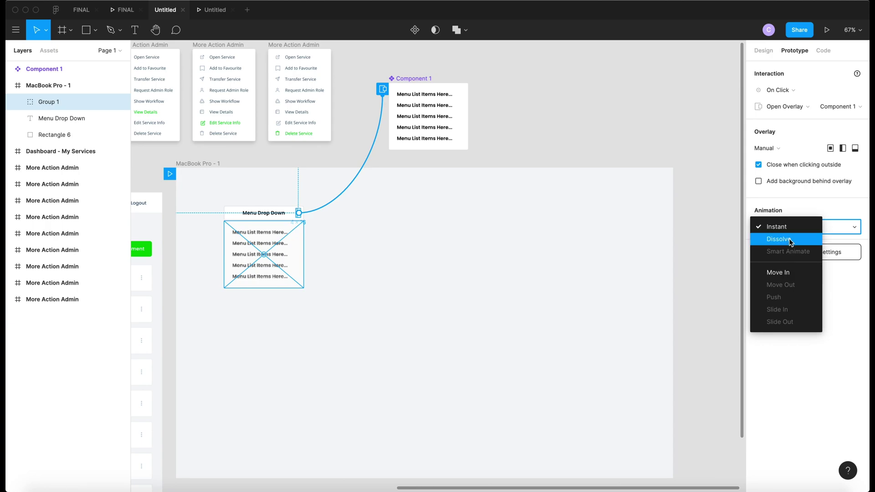
left_click(790, 239)
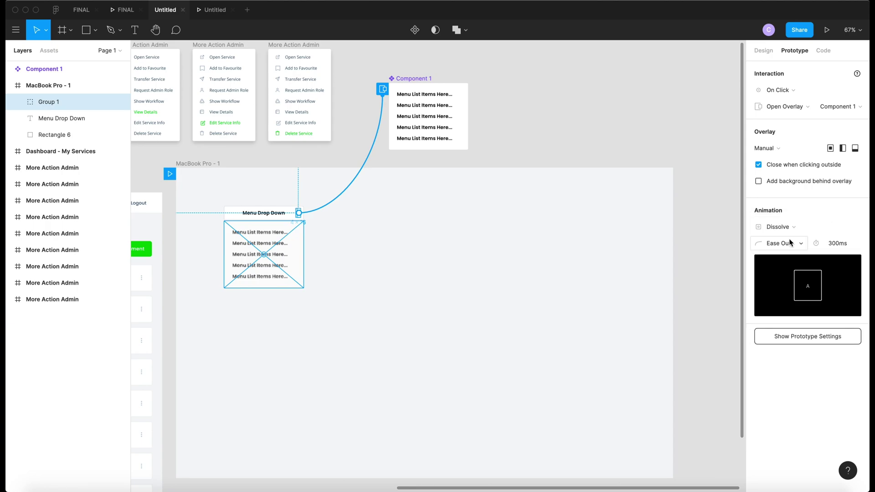
mouse_move(815, 297)
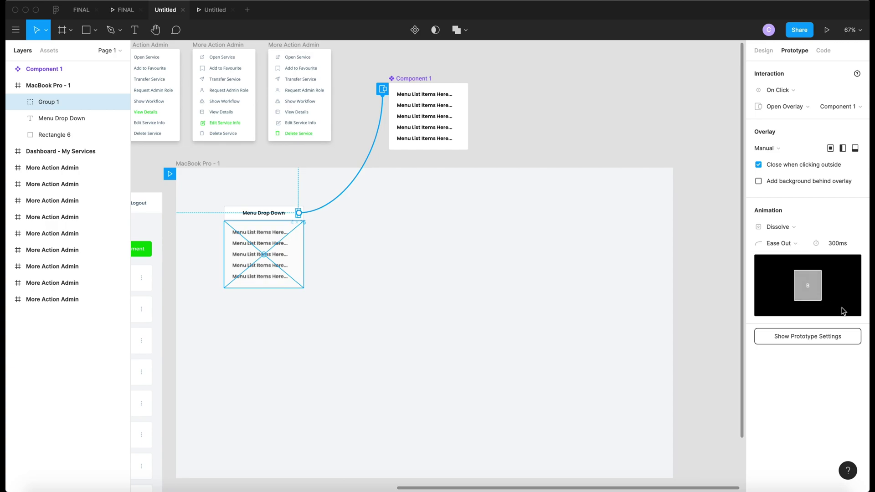
left_click(793, 244)
left_click(794, 256)
Test the dissolve animation in the prototype by repeatedly opening and closing the menu list, then return to the design file
left_click(220, 16)
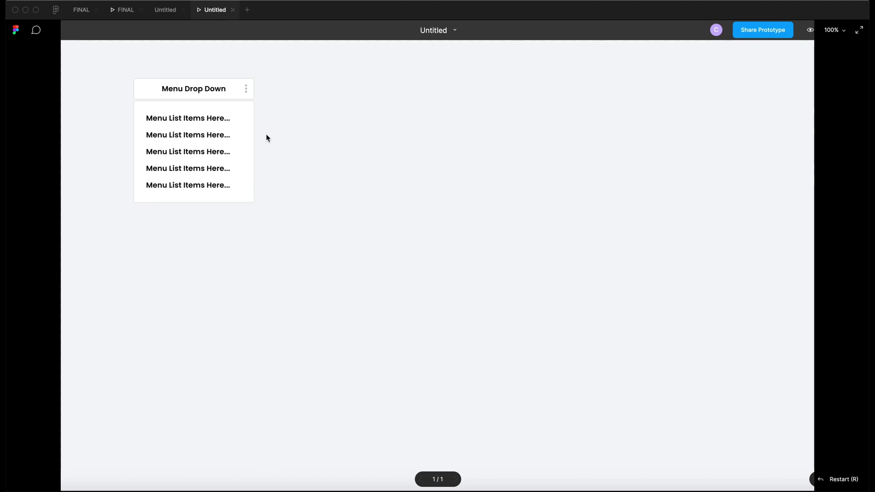
left_click(280, 124)
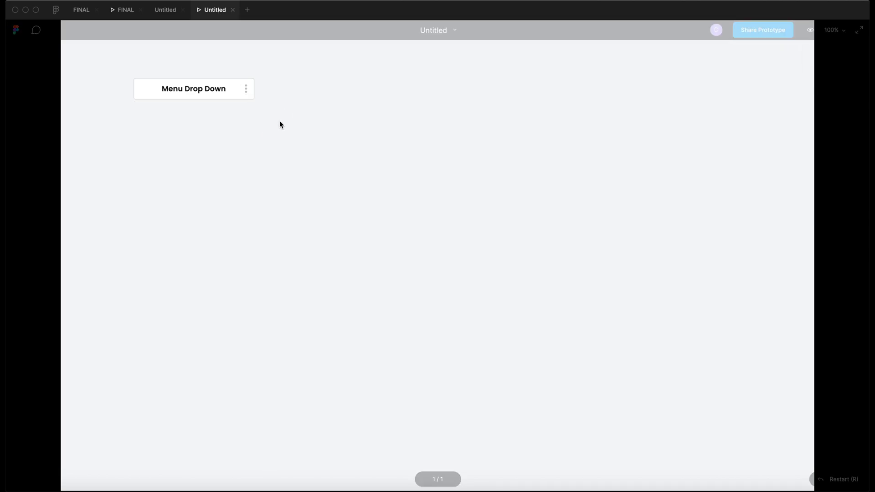
left_click(246, 90)
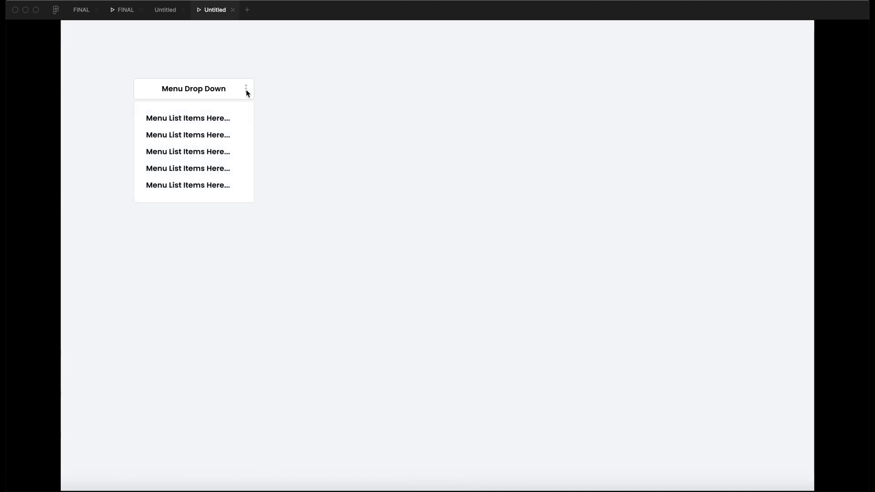
left_click(246, 92)
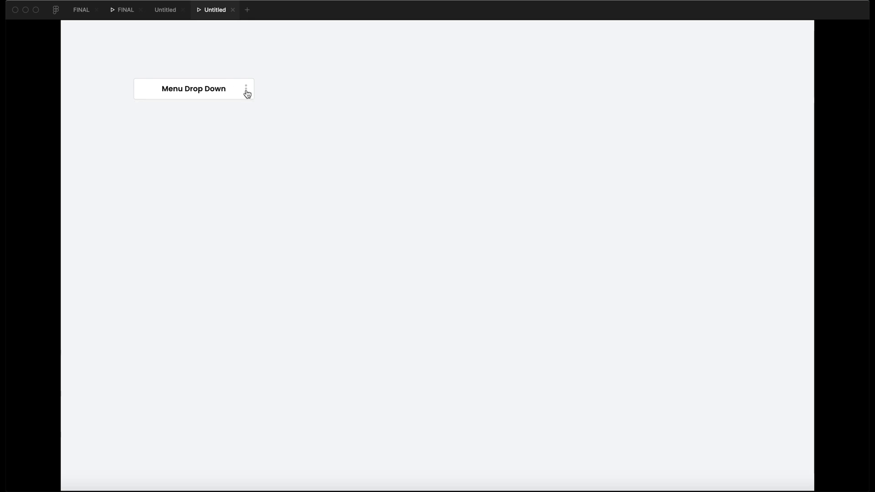
left_click(247, 93)
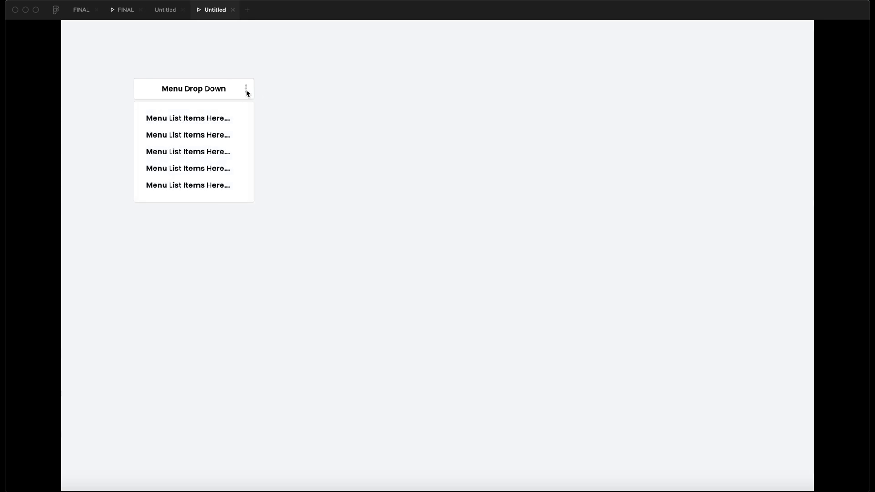
left_click(247, 93)
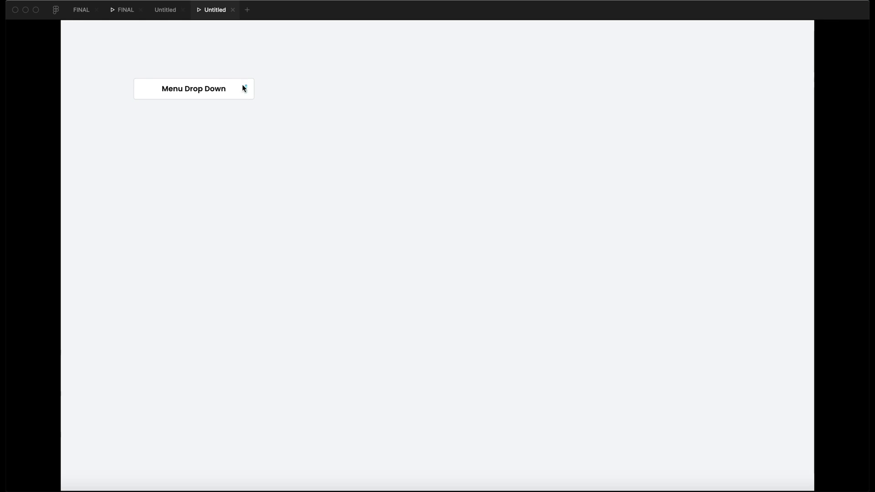
left_click(245, 88)
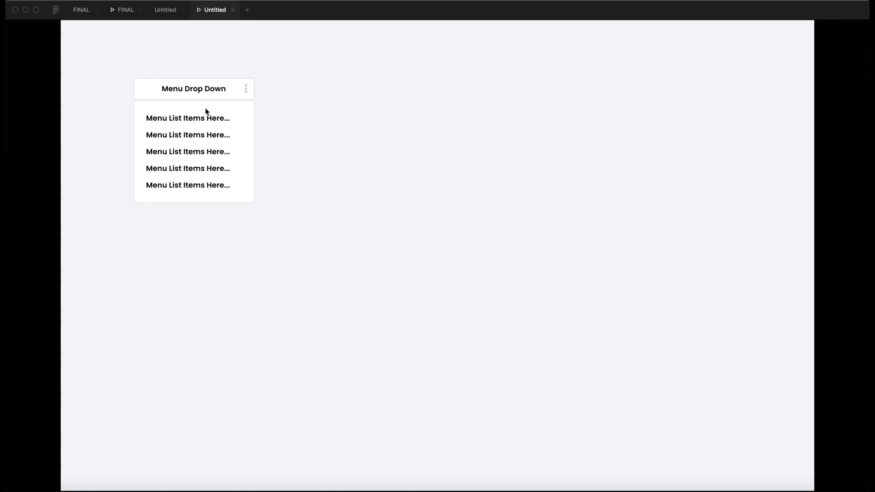
left_click(170, 16)
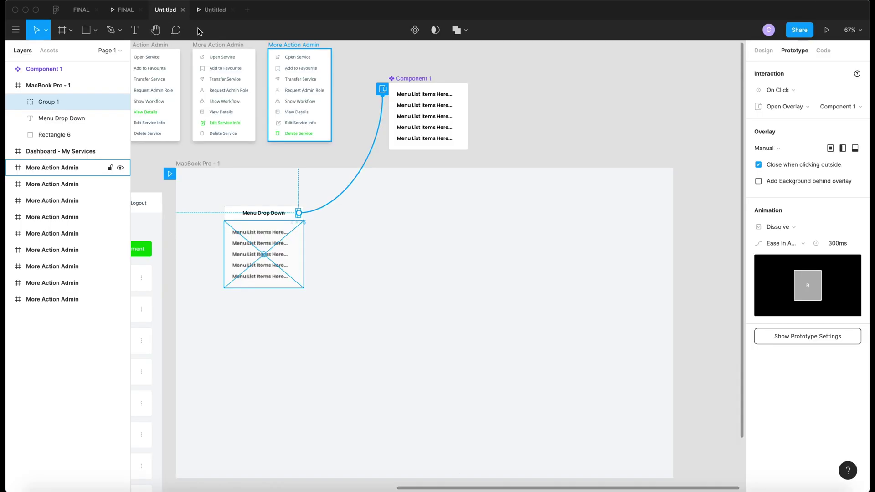
Duplicate the Component 1 menu list twice in place
left_click(415, 198)
scroll(416, 199, "up", 5)
left_click(388, 166)
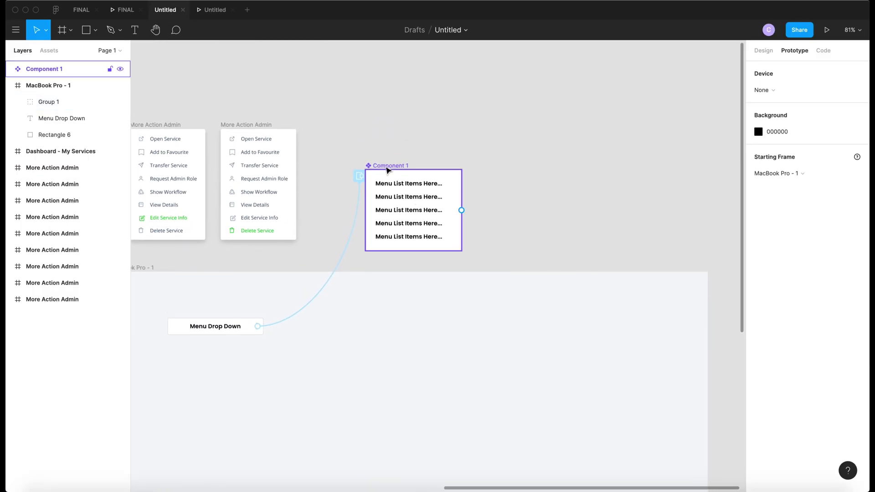
key("ctrl+d")
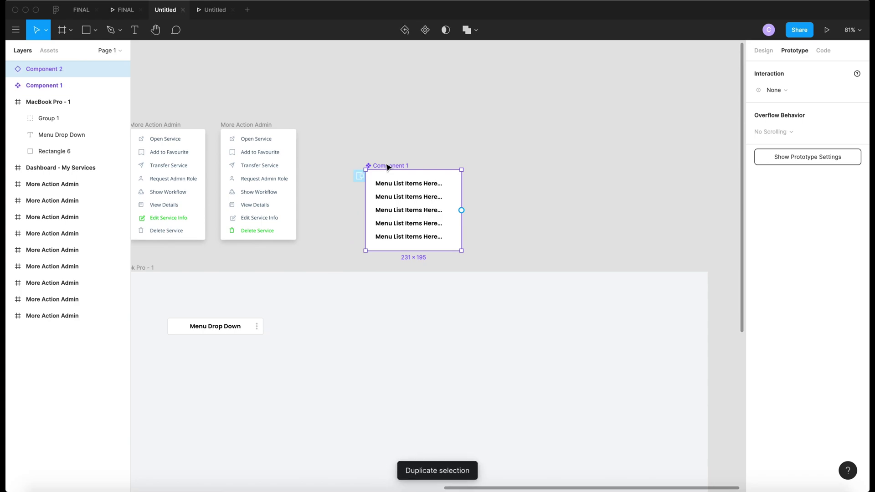
left_click(445, 146)
left_click(435, 144)
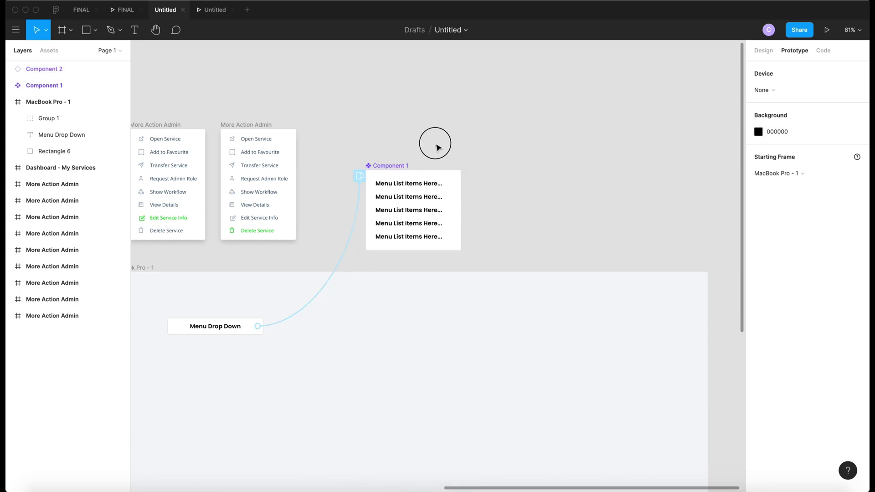
left_click(767, 52)
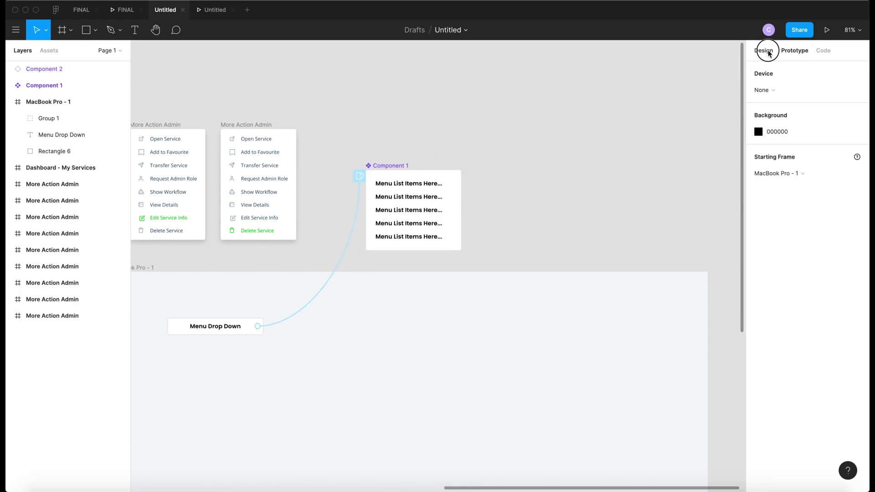
left_click(403, 167)
key("ctrl+d")
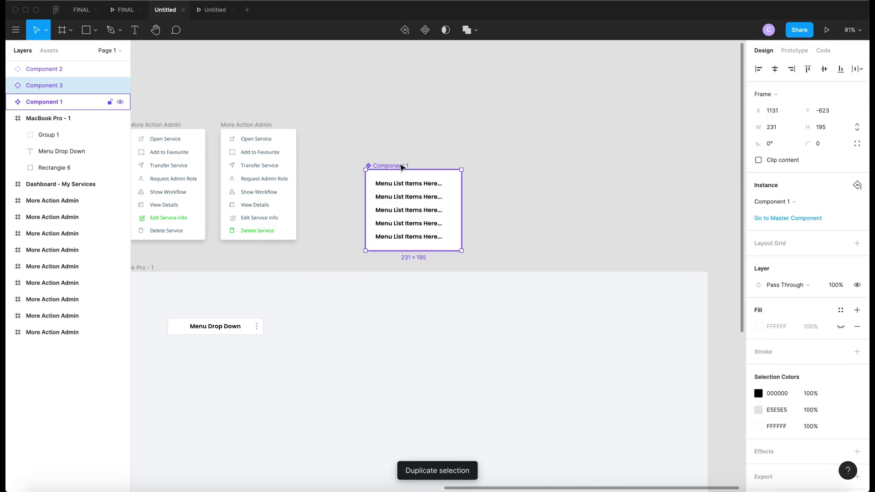
Spread the three menu lists into a row above the MacBook Pro - 1 frame, with the two copies left of the Component 1 master
left_click_drag(389, 168, 578, 150)
left_click(377, 173)
mouse_move(375, 173)
left_mouse_down()
mouse_move(484, 174)
mouse_move(377, 168)
mouse_move(377, 181)
left_mouse_up()
left_click(45, 86)
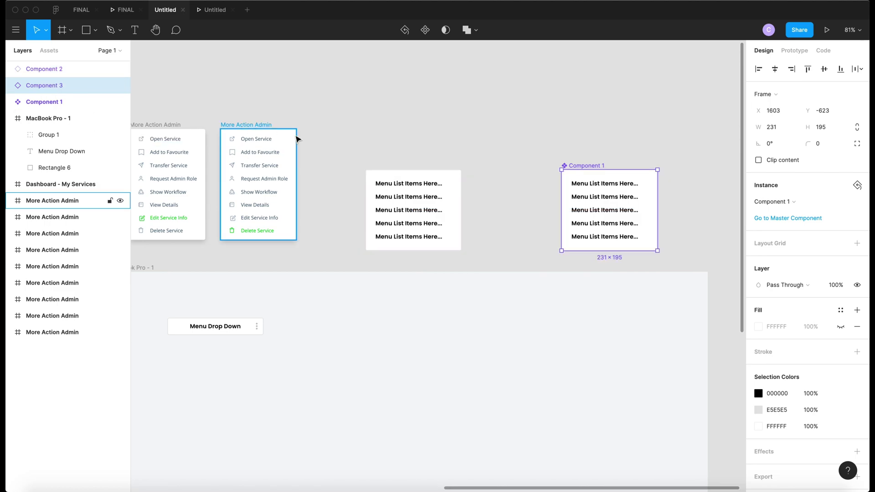
left_click_drag(635, 189, 550, 191)
left_click(586, 166)
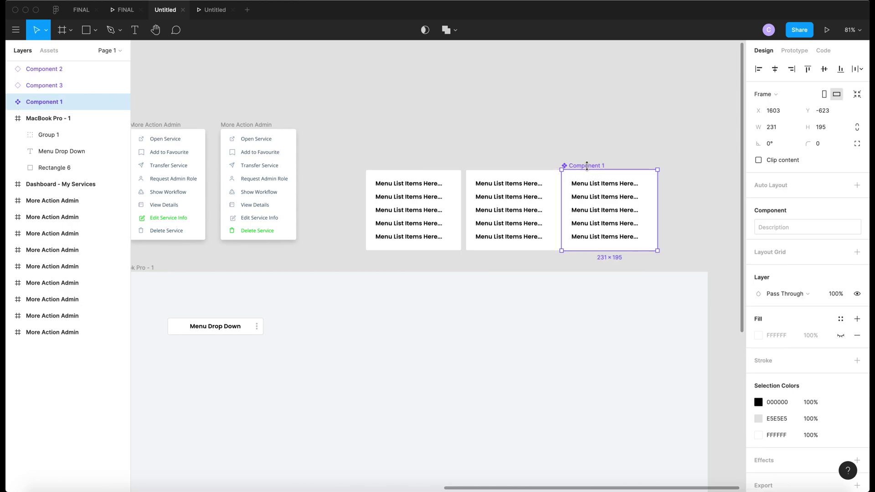
left_click_drag(588, 167, 609, 168)
left_click(568, 142)
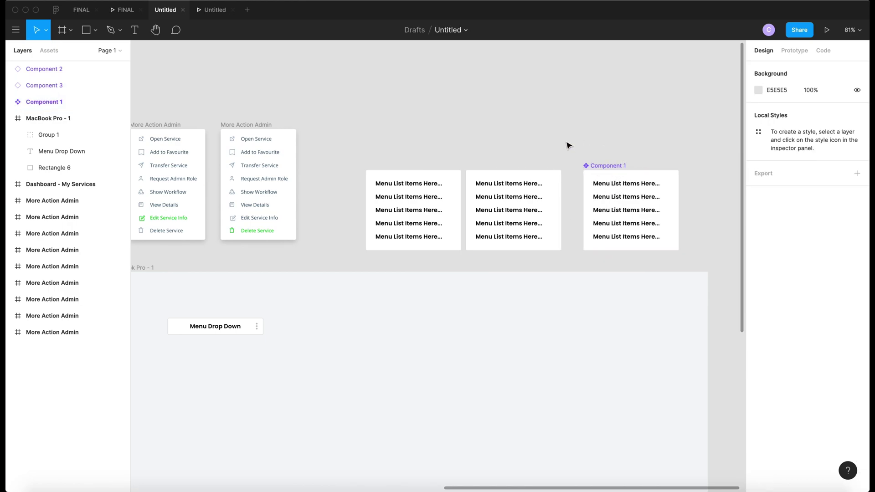
Examine which of the three menu lists the Menu Drop Down card's overlay connection points to
left_click(419, 198)
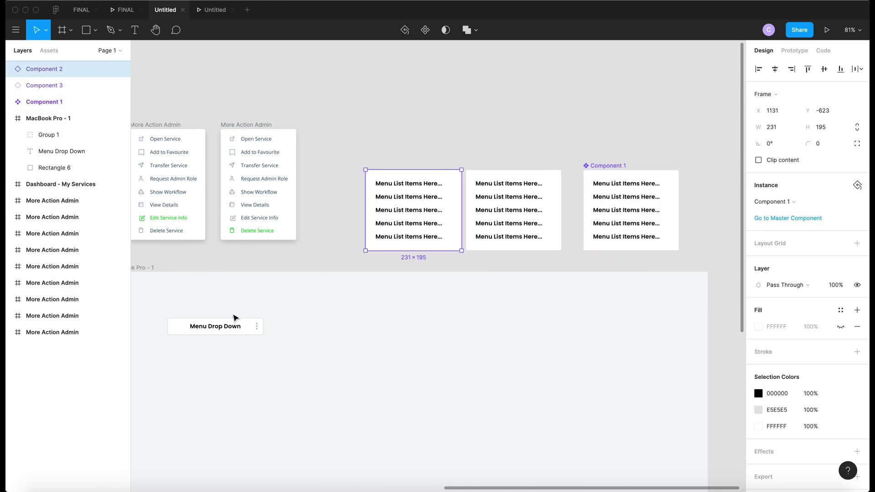
left_click(232, 326)
left_click(798, 51)
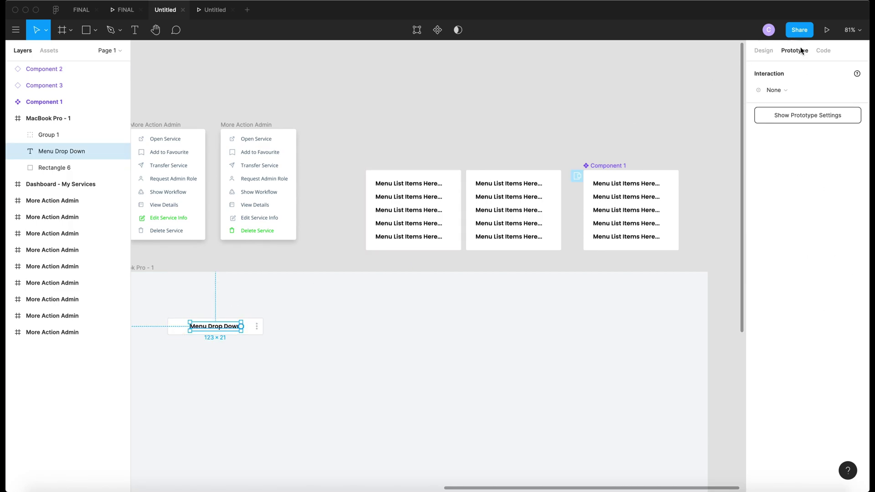
left_click(287, 318)
left_click(599, 182)
scroll(523, 191, "right", 3)
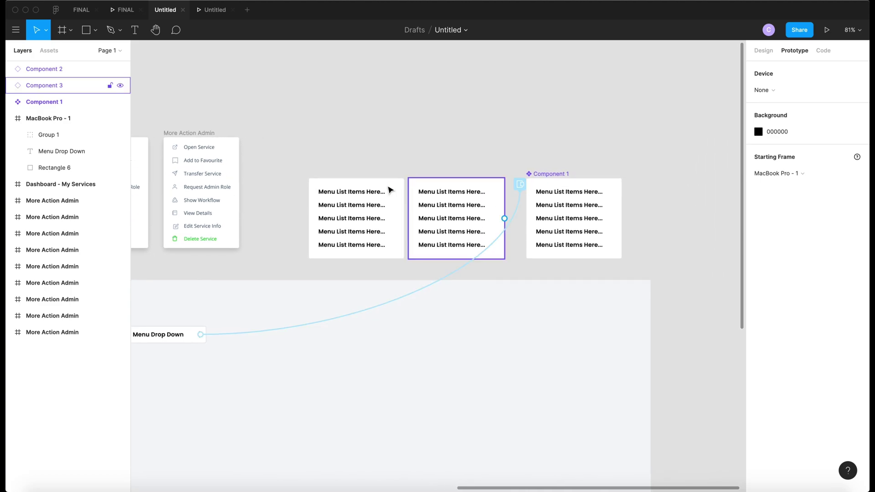
Rearrange the row so the Component 1 master sits left of its two copies
left_click_drag(299, 158, 674, 205)
scroll(410, 136, "down", 2)
scroll(410, 136, "right", 1)
left_click_drag(355, 130, 697, 221)
left_click_drag(633, 210, 420, 200)
scroll(328, 203, "left", 5)
key("Escape")
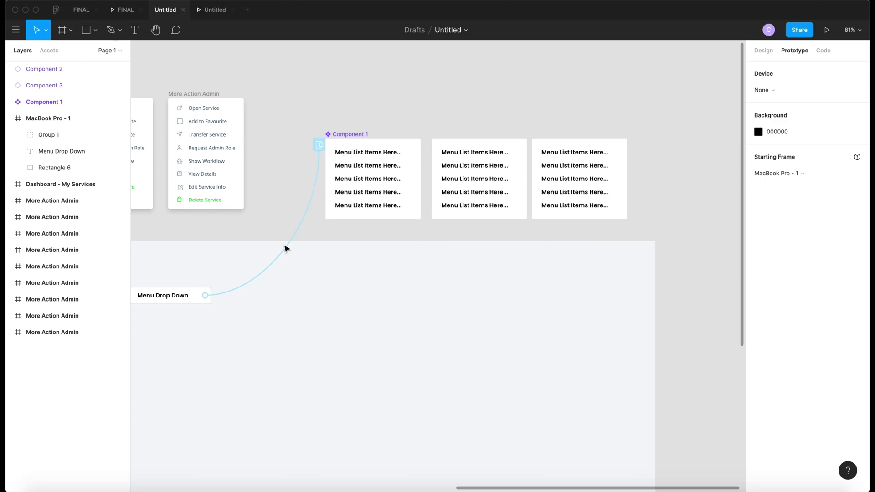
Recolor the first menu item in the copy beside Component 1 with the crimson document color, then select the Component 1 master
double_click(379, 168)
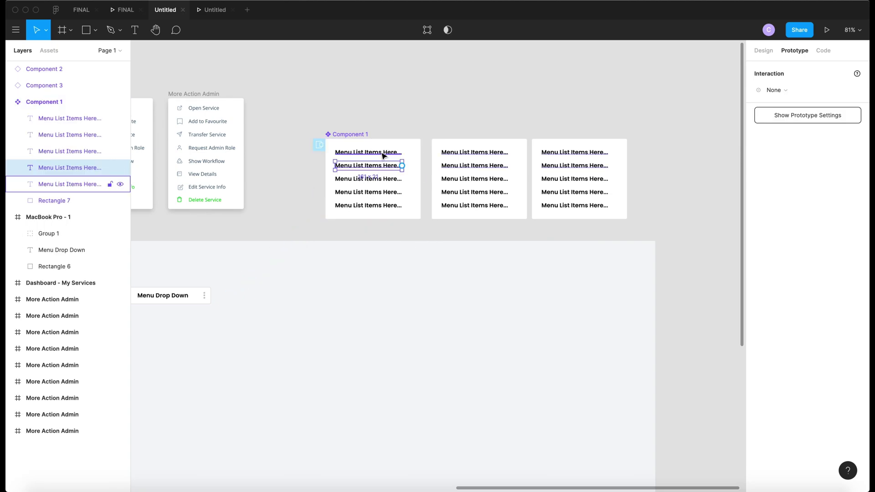
left_click(382, 152)
left_click(463, 152)
double_click(463, 152)
left_click(763, 50)
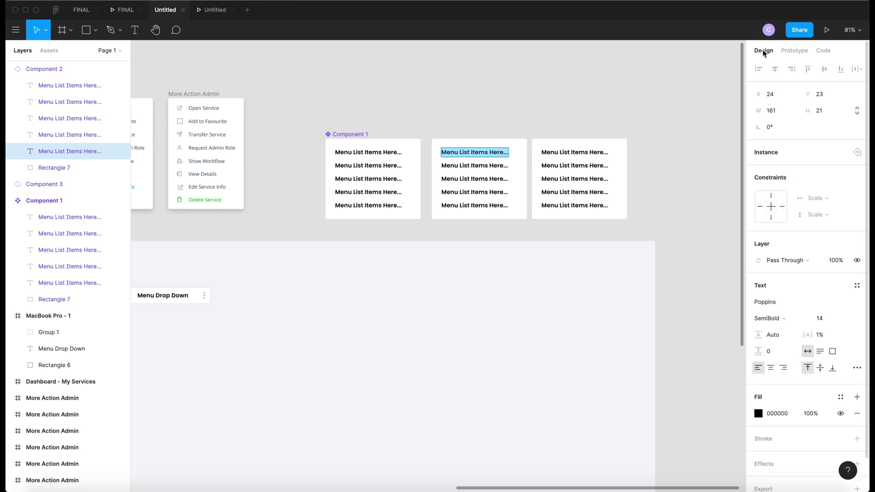
left_click(758, 413)
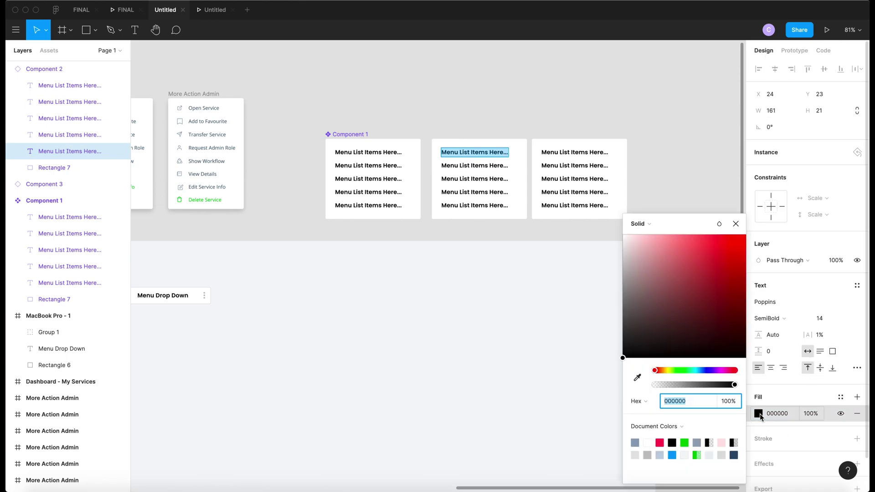
left_click(659, 443)
left_click(666, 147)
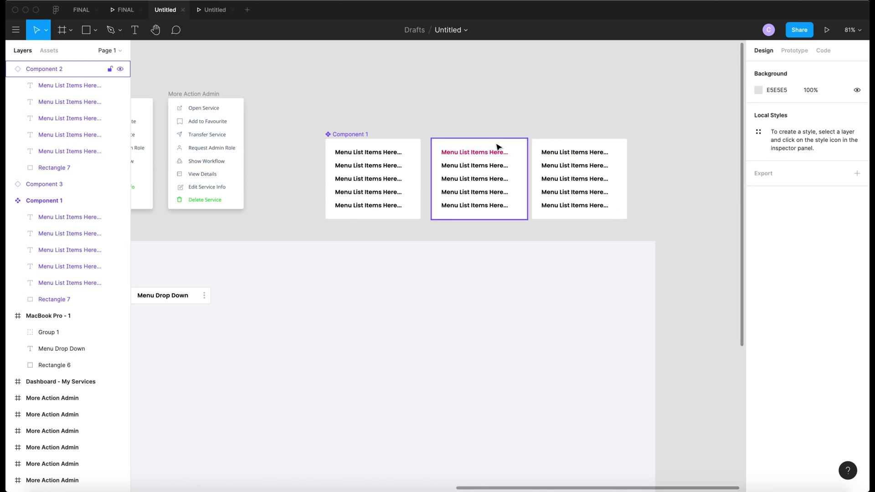
left_click(376, 168)
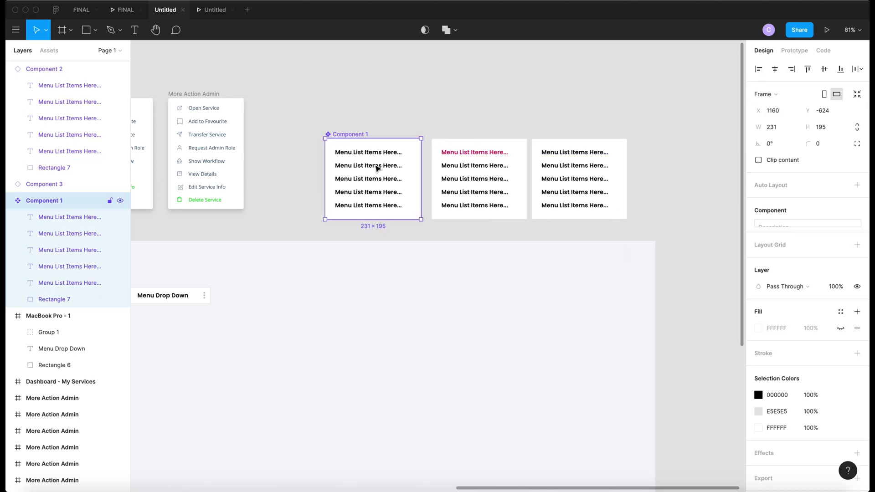
Recolor the second menu item in the last copy of the row with the crimson document color FF3C5F
left_click(569, 169)
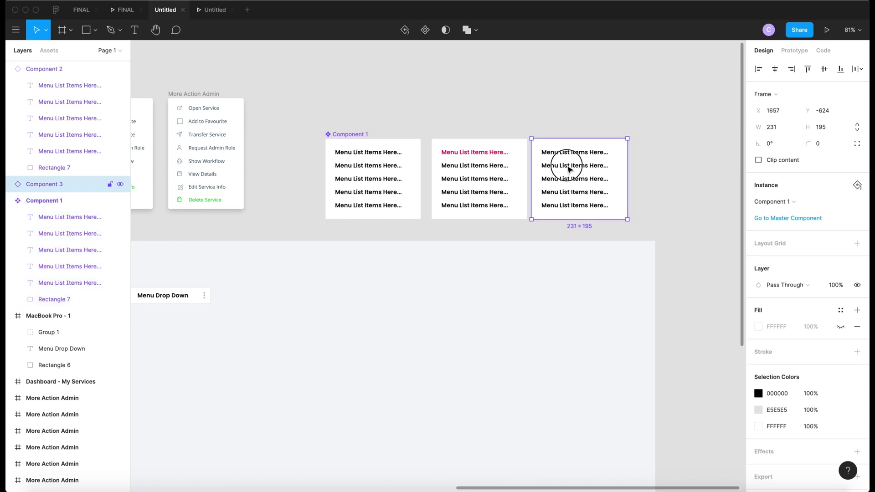
left_click(569, 169)
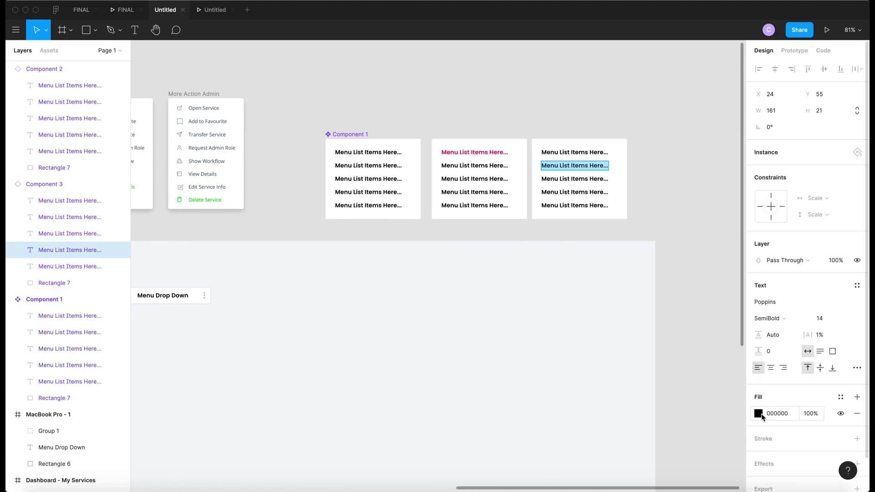
left_click(758, 413)
left_click(660, 442)
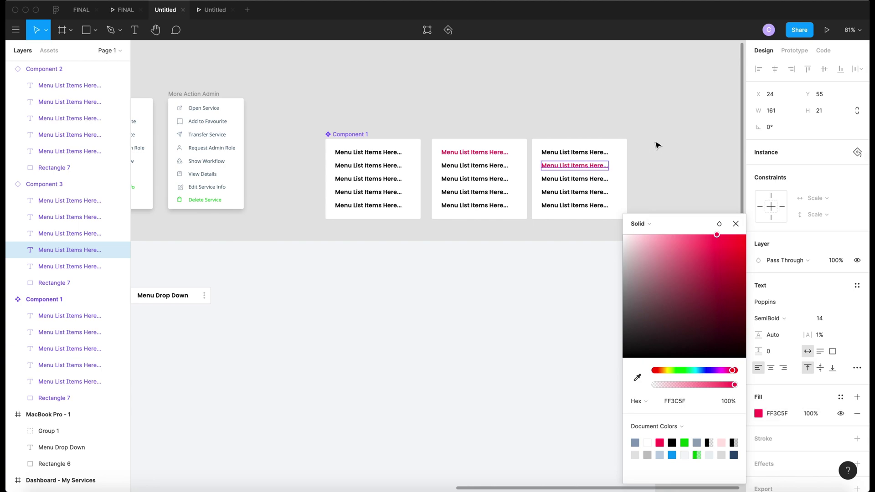
left_click(656, 145)
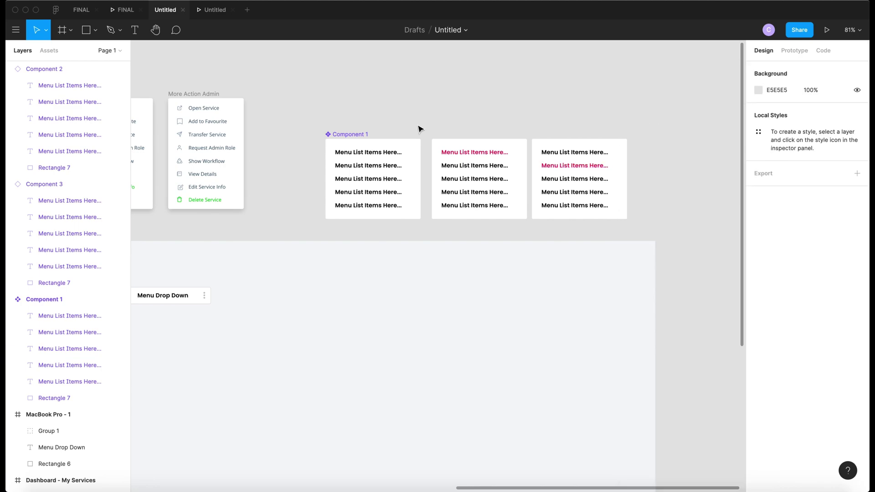
Connect the first menu item of Component 1 to the Component 2 copy with a While Hovering, Swap With interaction, and nudge that copy slightly left
left_click(390, 155)
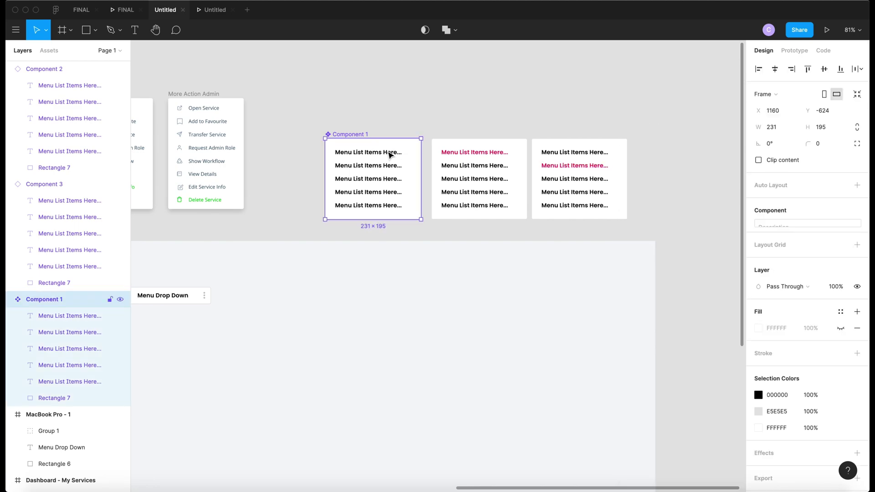
left_click(390, 155)
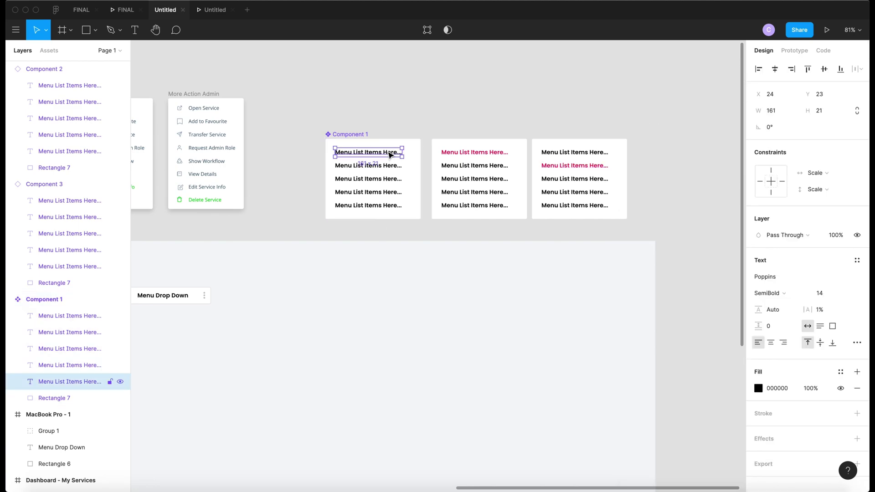
left_click(793, 51)
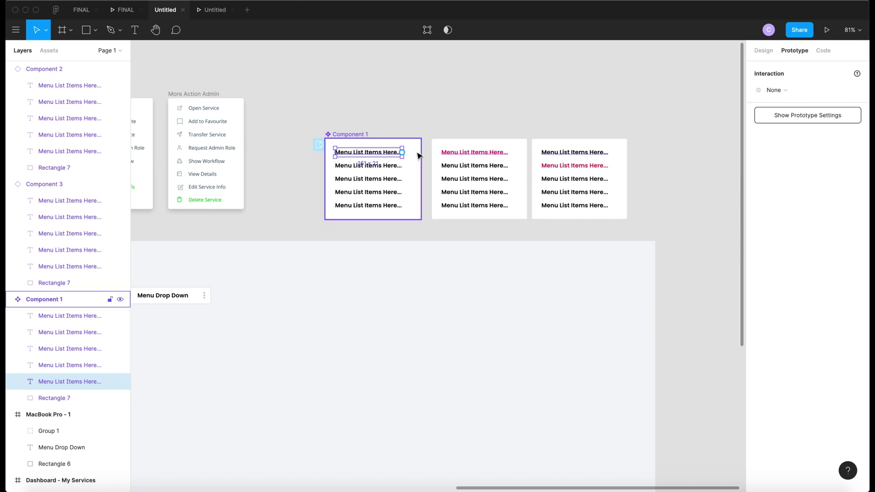
left_click_drag(403, 154, 457, 162)
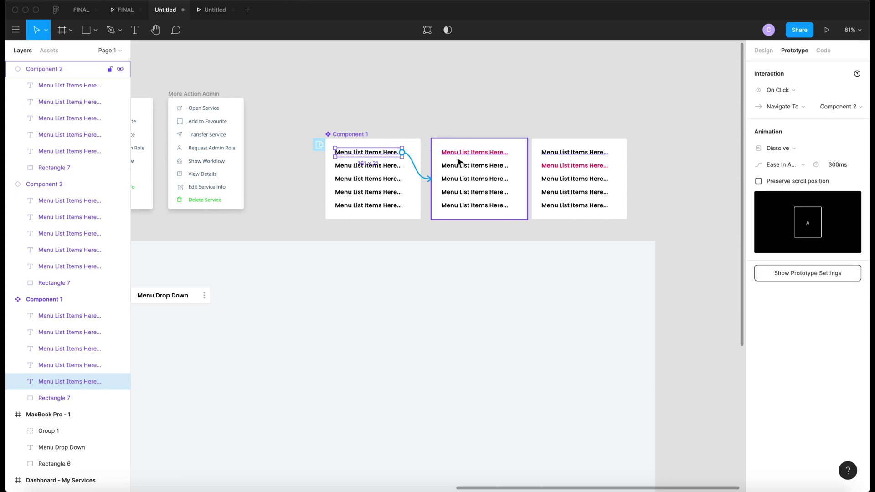
left_click(788, 89)
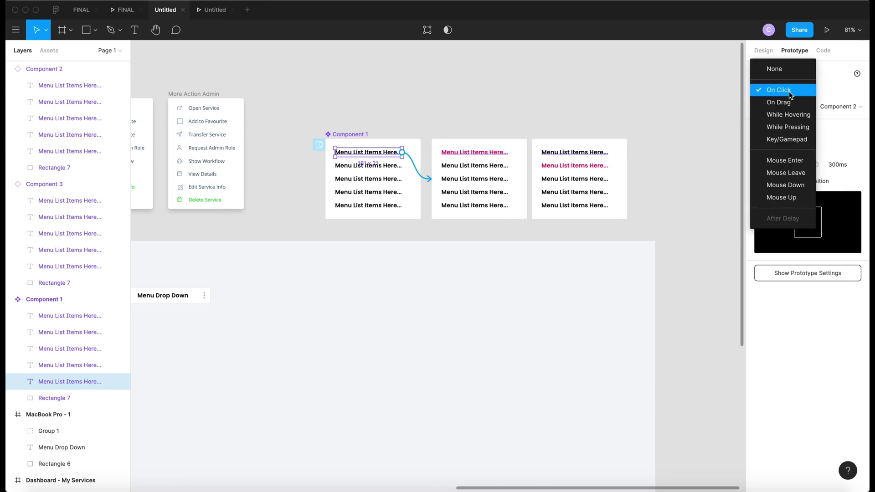
left_click(791, 117)
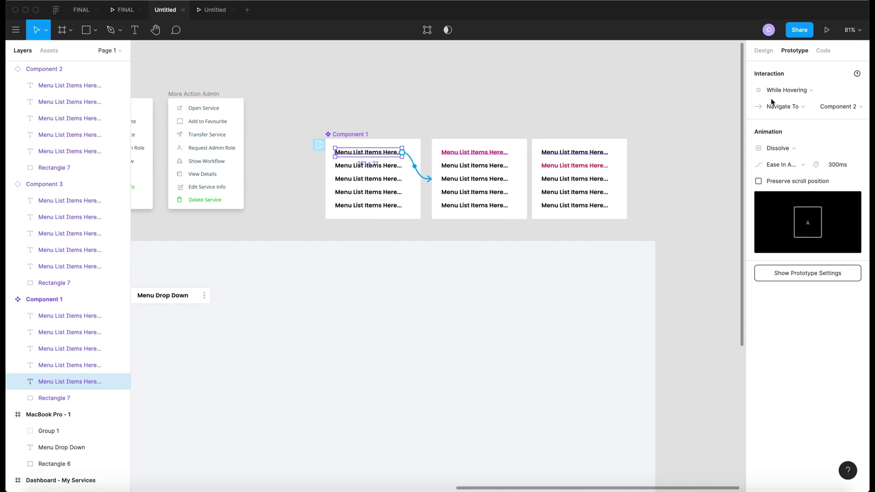
left_click(798, 108)
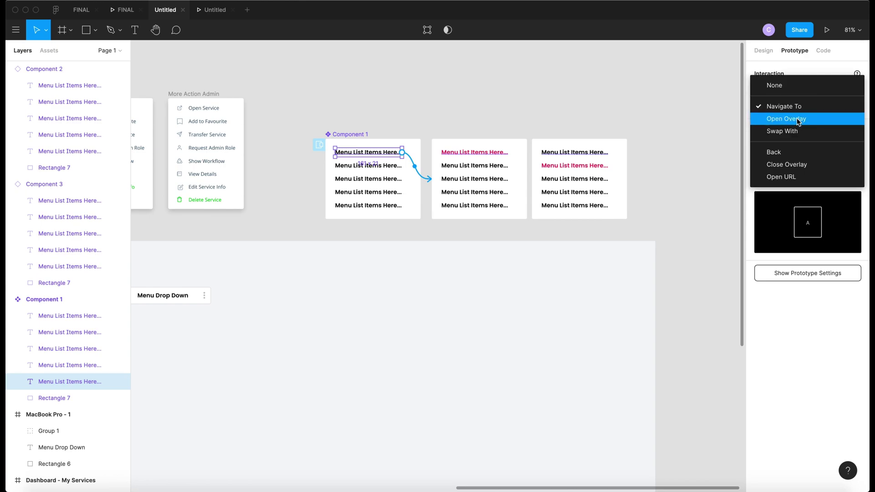
left_click(795, 133)
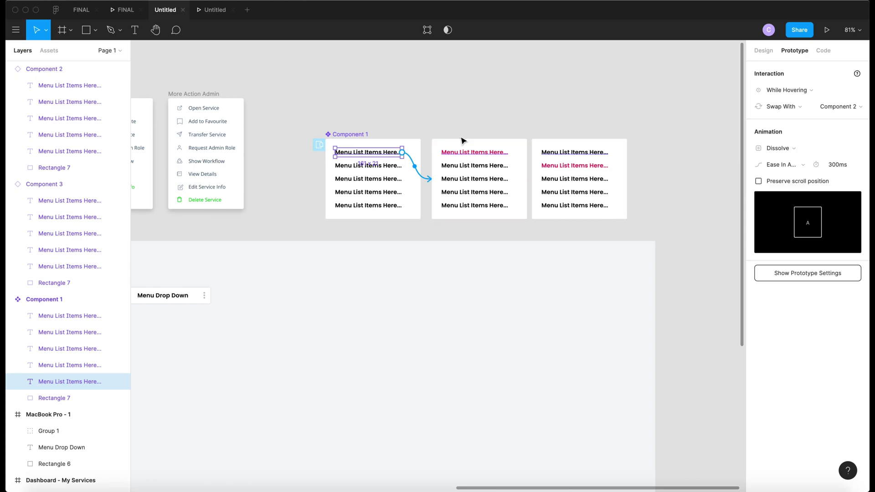
mouse_move(475, 145)
left_mouse_down()
mouse_move(375, 149)
mouse_move(473, 153)
mouse_move(478, 139)
mouse_move(475, 147)
left_mouse_up()
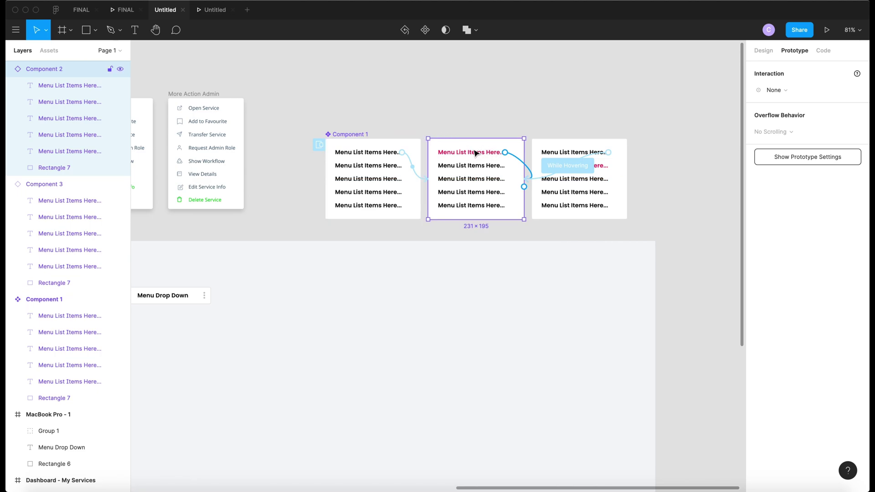
Test the hover highlight of the first menu item in the prototype preview, opening and closing the three-dot menu
left_click(212, 14)
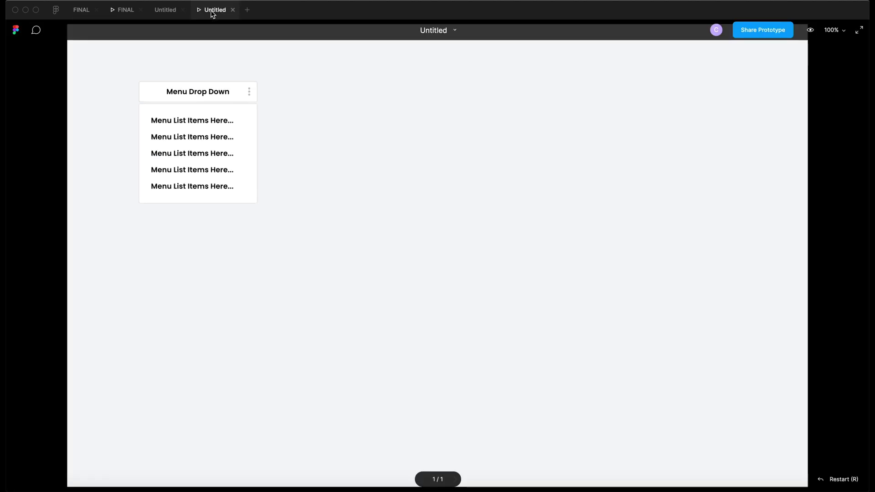
left_click(322, 100)
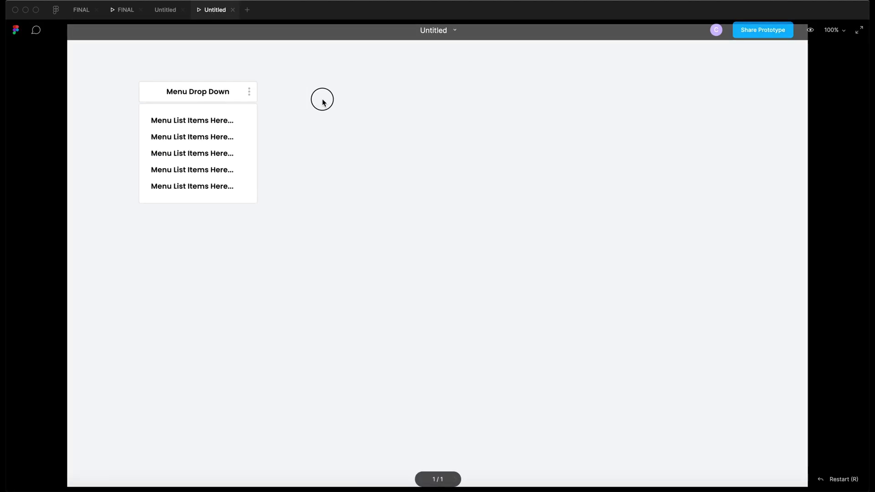
left_click(249, 93)
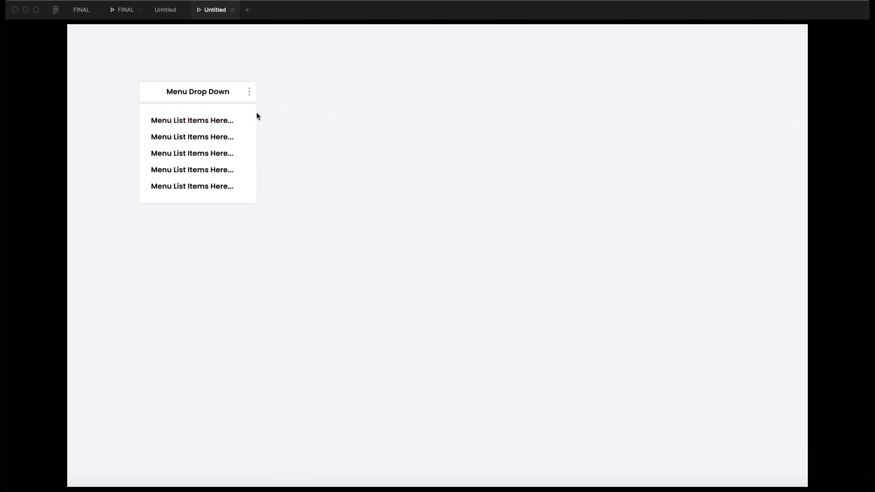
left_click(312, 127)
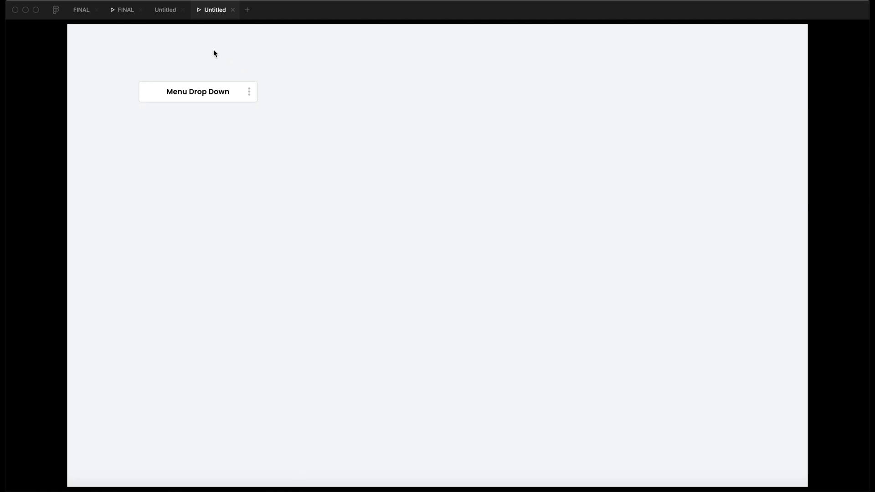
Back in the design file, connect Component 1's second menu item to the Component 3 copy with a While Hovering, Swap With interaction
left_click(166, 11)
left_click(420, 135)
left_click(397, 168)
left_click(396, 168)
left_click_drag(403, 169, 546, 184)
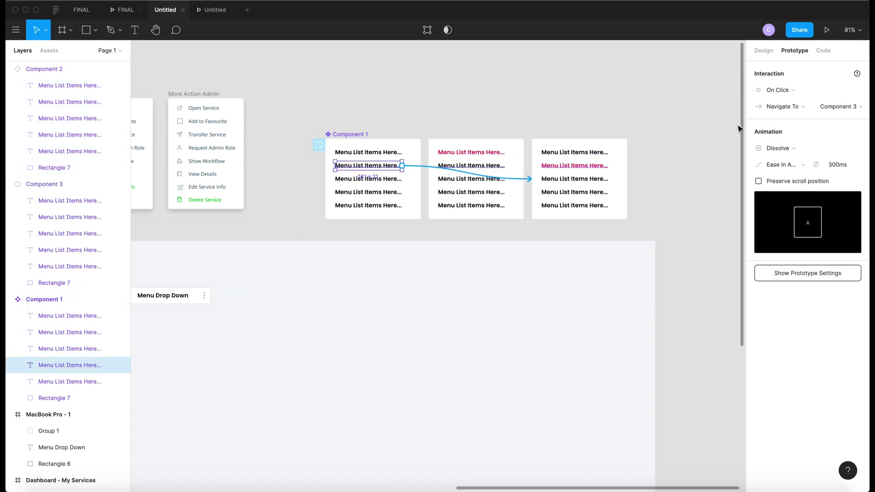
left_click(786, 93)
left_click(791, 116)
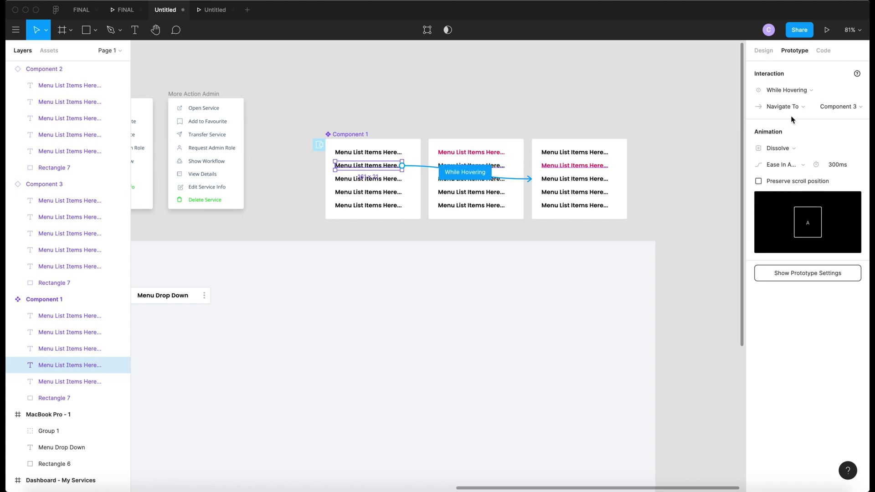
left_click(800, 108)
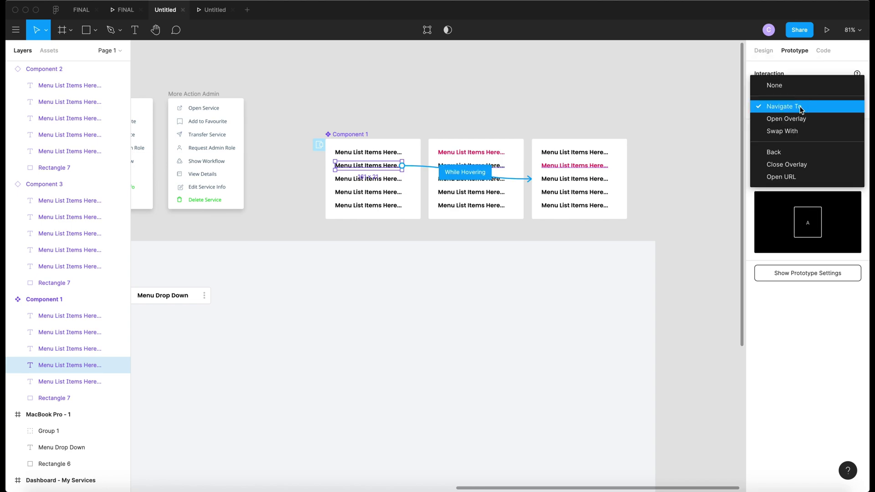
left_click(797, 132)
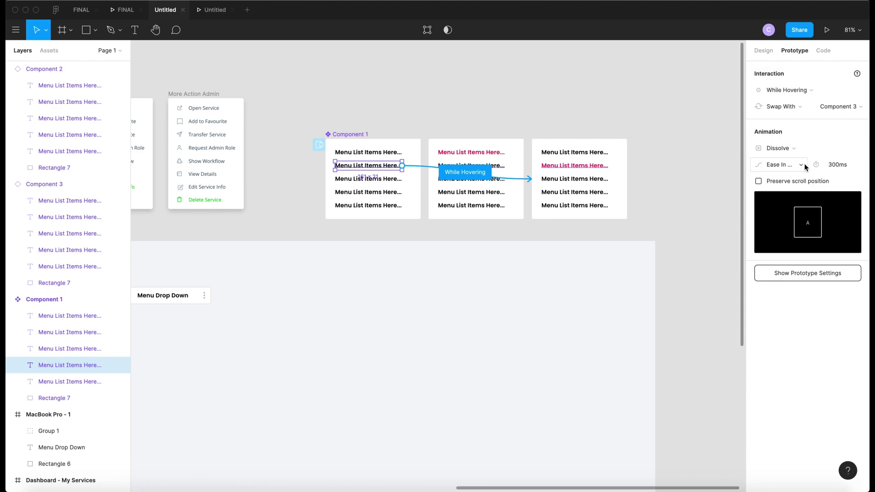
Set the animation of the hover connections from Component 1's second and first menu items to Smart Animate
left_click(804, 165)
left_click(805, 165)
left_click(793, 149)
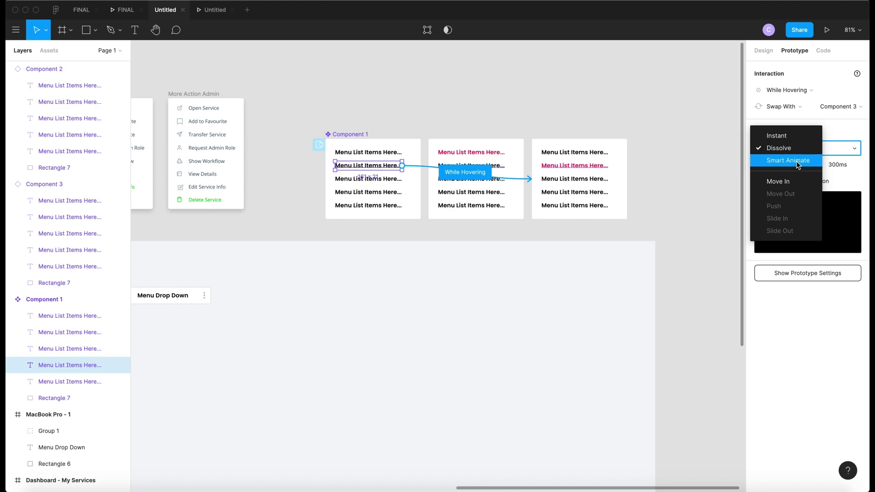
left_click(796, 160)
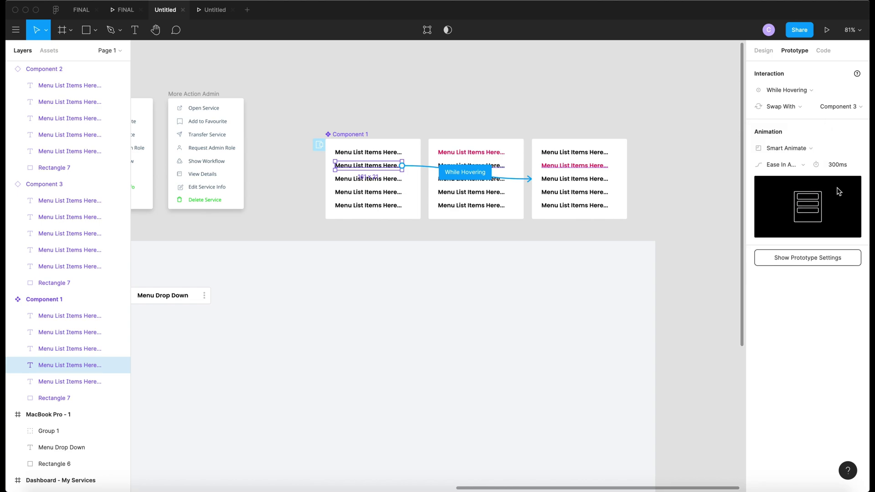
left_click(390, 153)
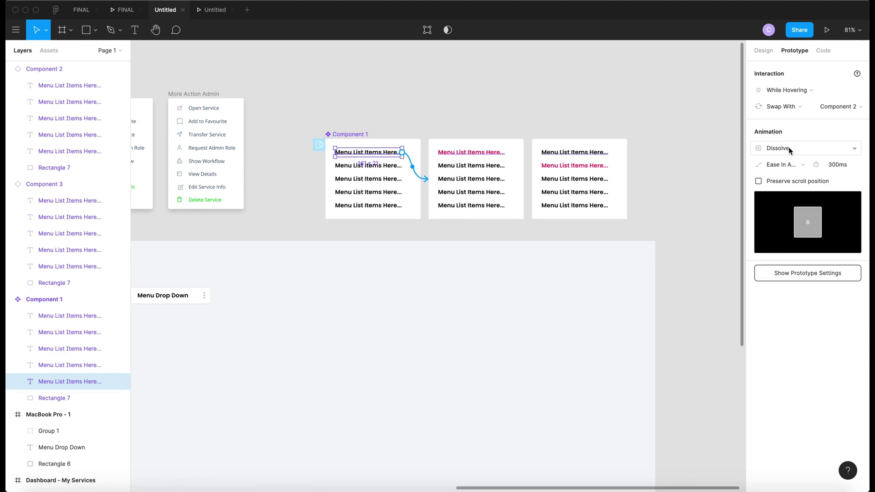
left_click(789, 149)
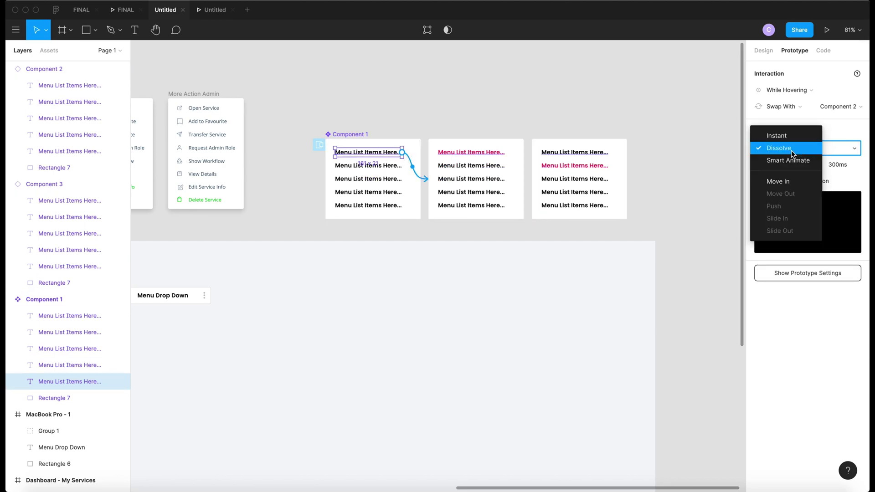
left_click(792, 160)
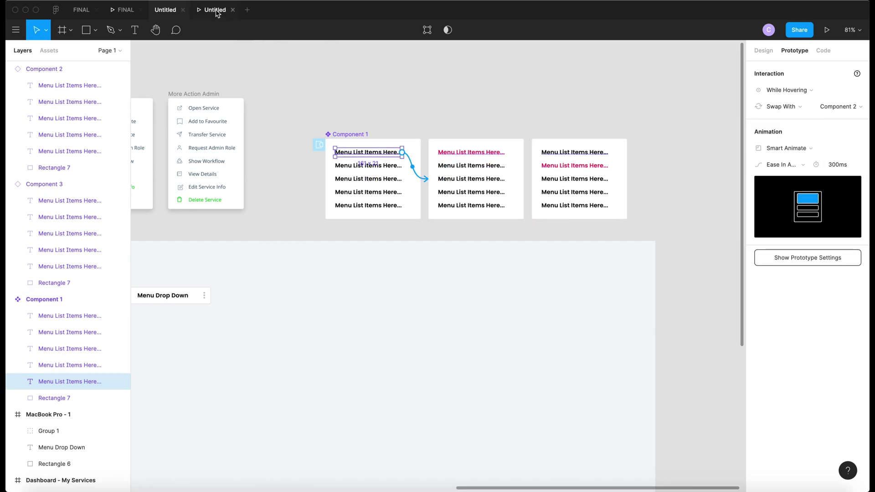
Test the hover highlights of the first two menu items in the prototype preview, opening and closing the three-dot menu twice
left_click(215, 11)
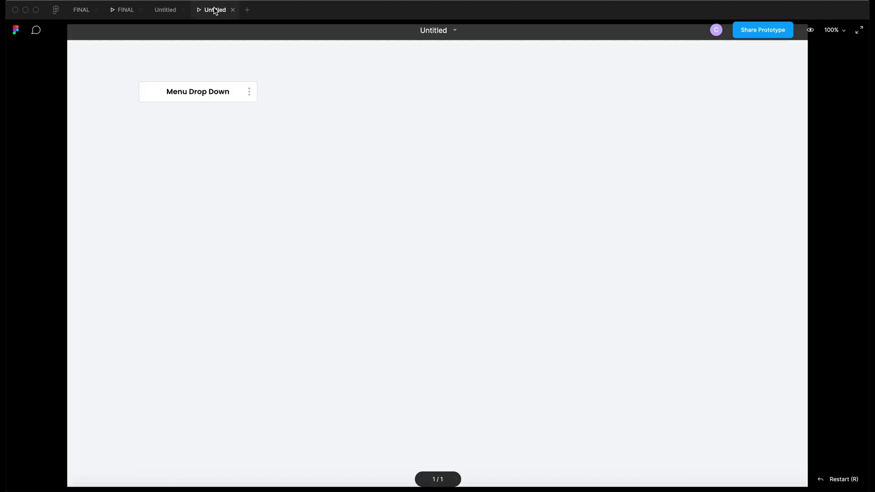
left_click(234, 94)
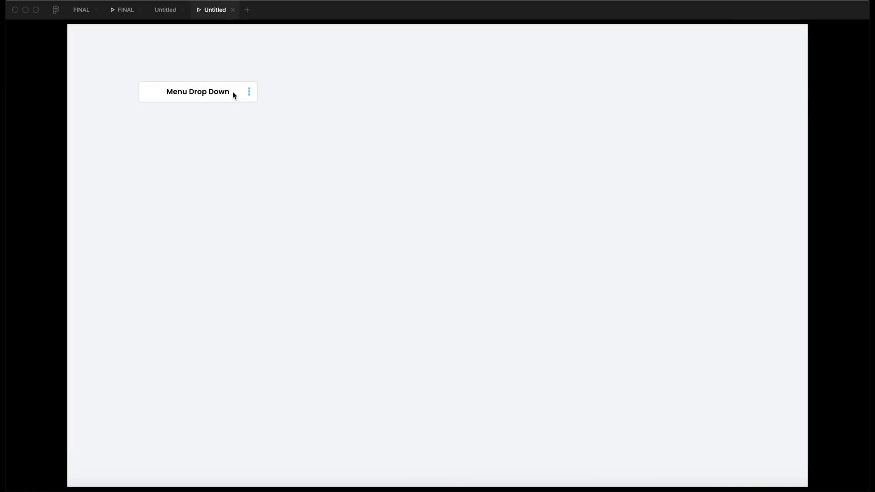
left_click(249, 96)
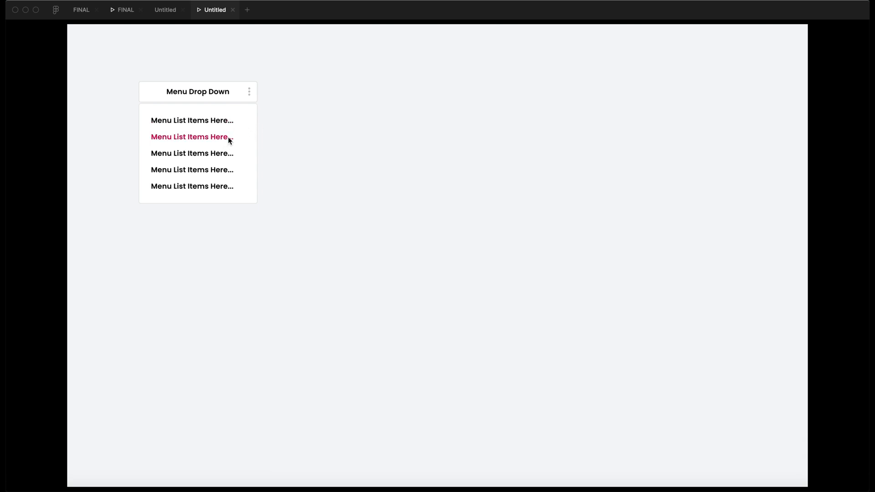
left_click(227, 122)
left_click(267, 133)
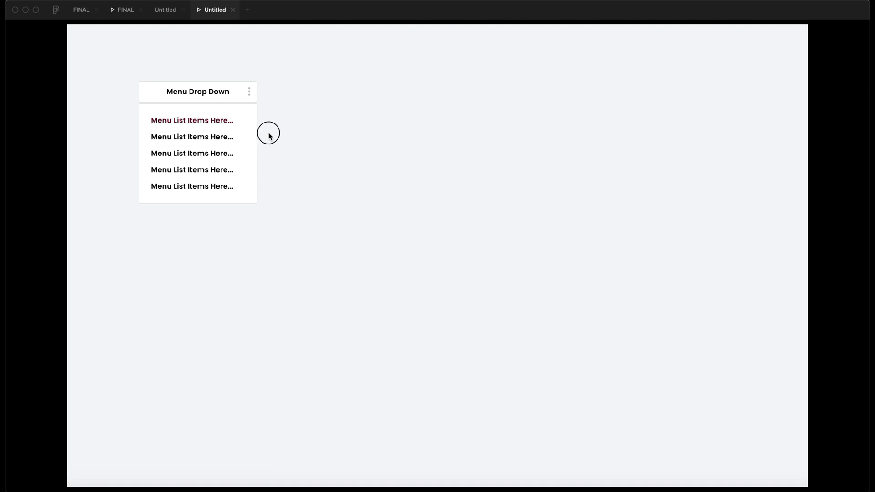
left_click(250, 94)
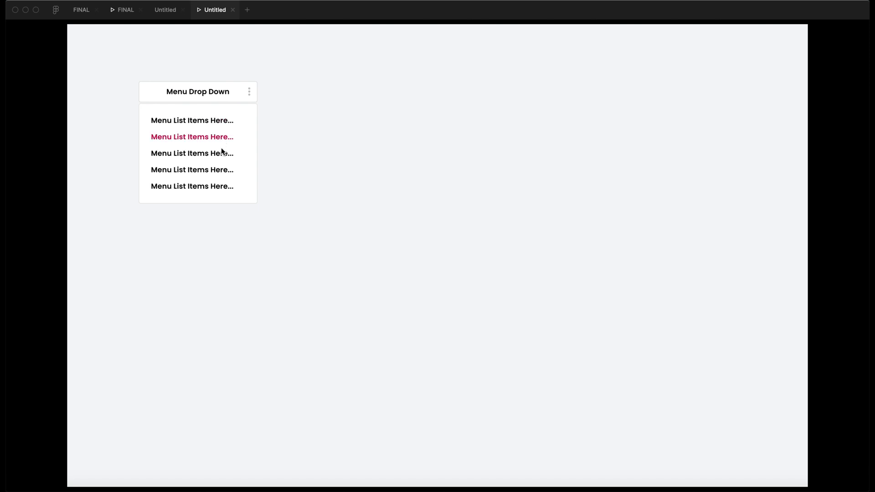
left_click(274, 121)
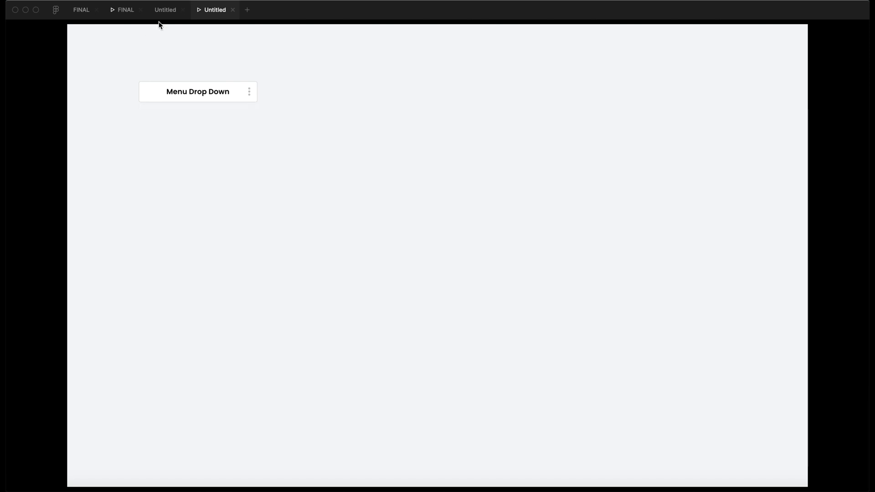
Return to the design file and examine the row of More Action Admin menu variants above the Dashboard - My Services frame
left_click(166, 9)
left_click(316, 89)
scroll(316, 90, "left", 15)
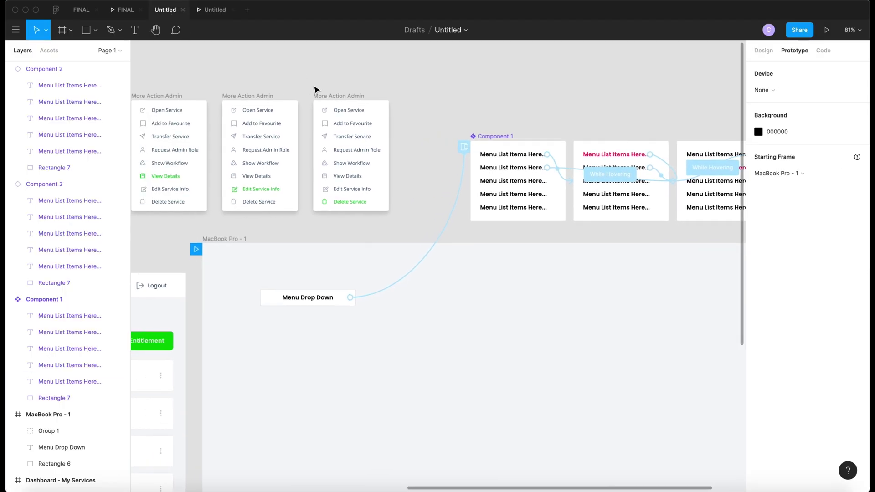
scroll(316, 90, "left", 10)
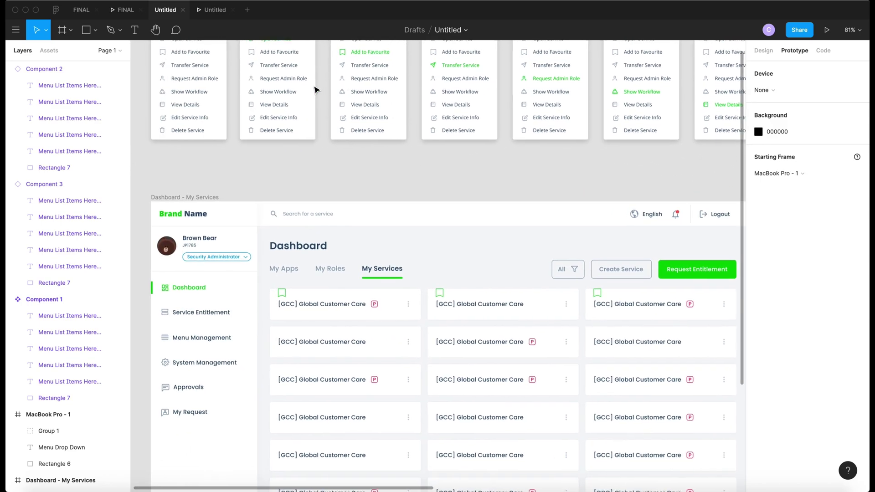
scroll(326, 177, "left", 5)
scroll(326, 178, "up", 2)
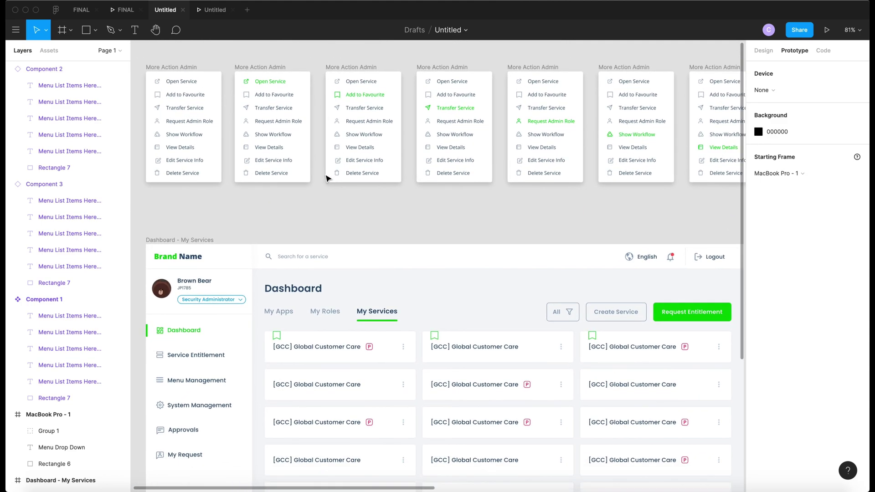
Connect the first tile's more icon to the first More Action Admin menu as an On Click, Open Overlay interaction, placed manually just below the icon
left_click(426, 352)
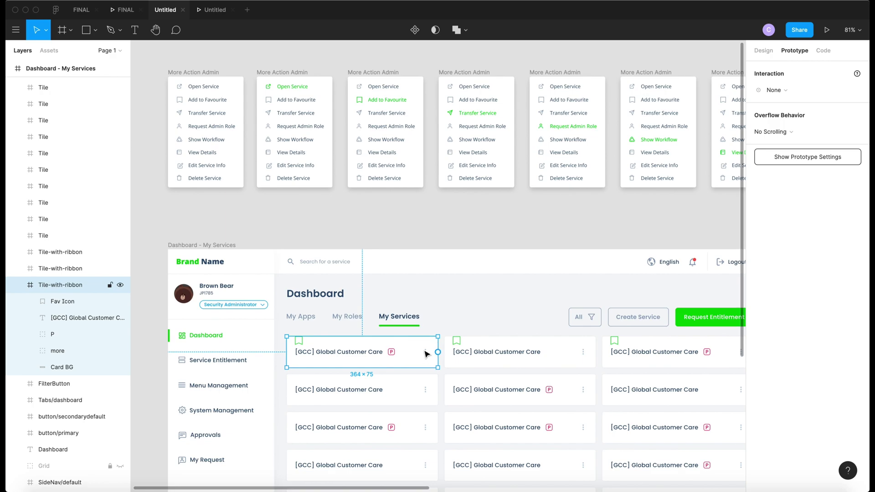
left_click(426, 352)
left_click_drag(429, 353, 188, 175)
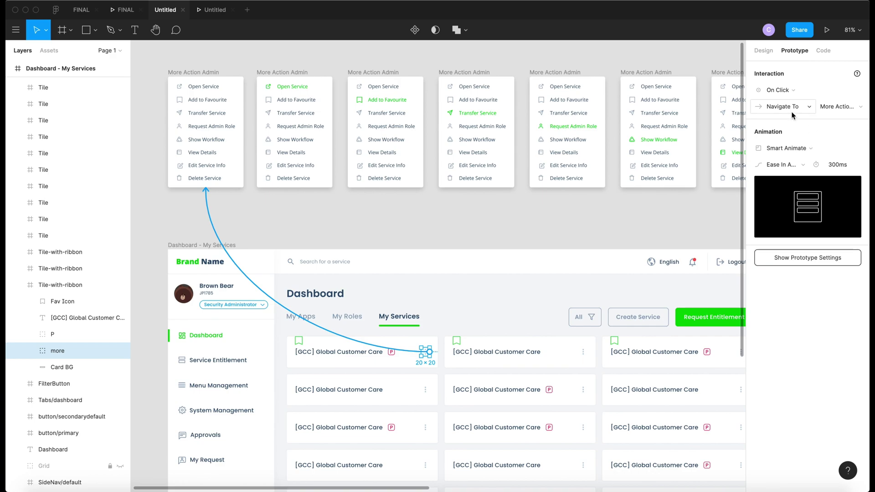
left_click(793, 95)
left_click(793, 95)
left_click(795, 108)
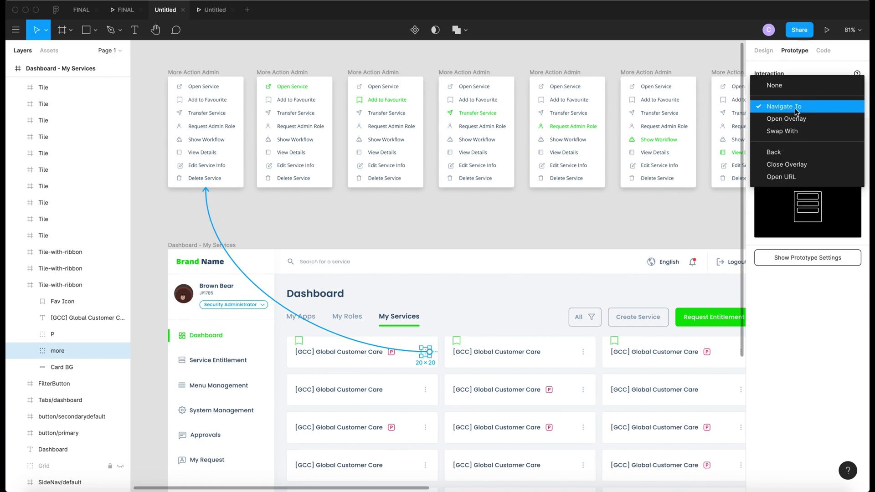
scroll(557, 323, "down", 3)
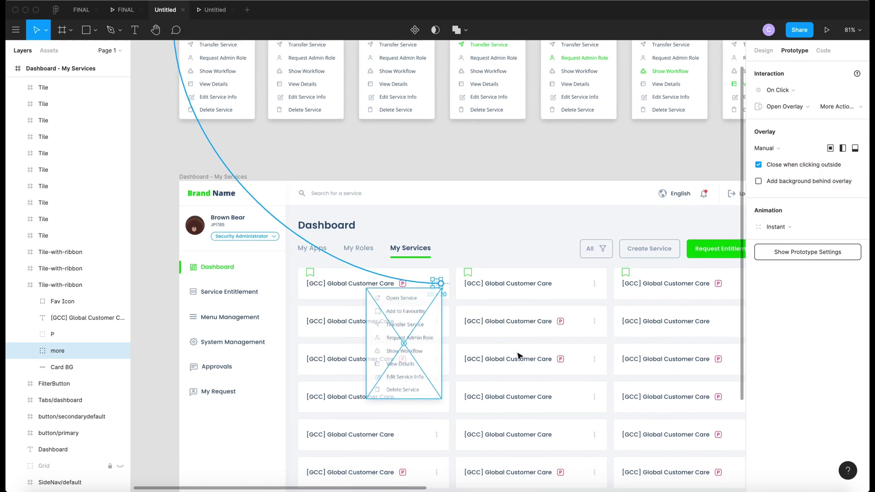
scroll(519, 305, "up", 8)
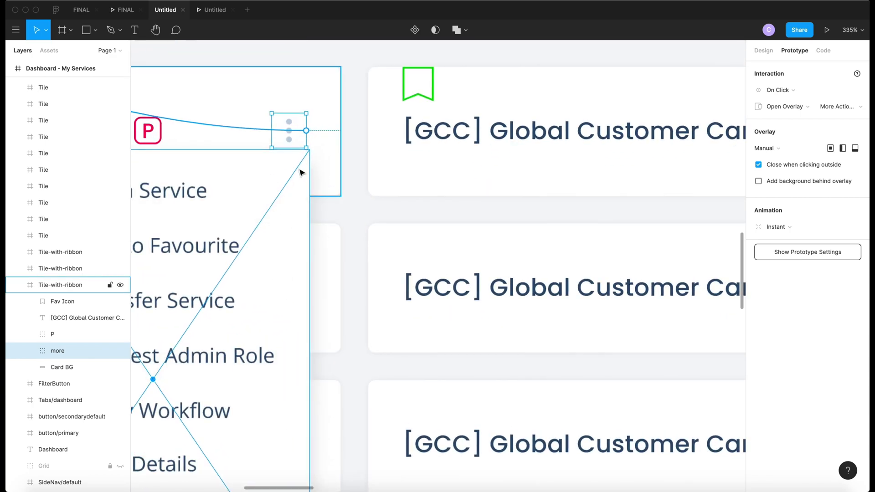
scroll(298, 170, "down", 10)
scroll(373, 217, "up", 2)
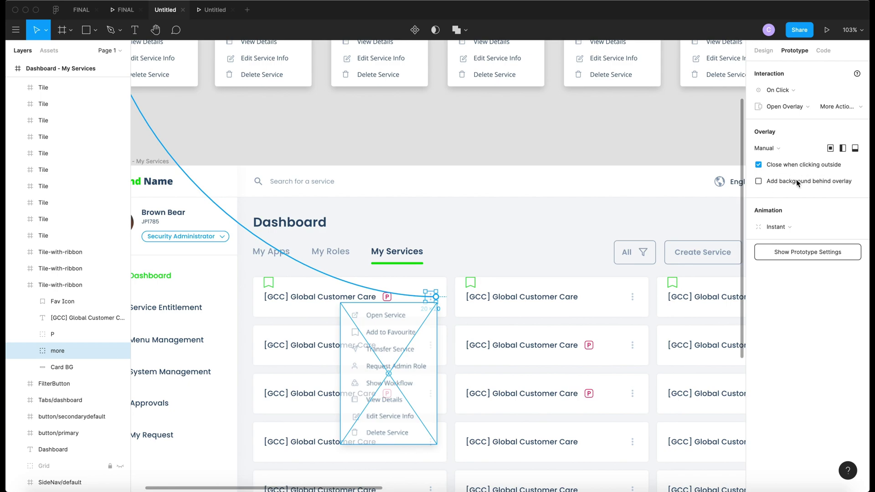
Set the menu overlay's animation to Dissolve with Ease In And Out
left_click(785, 231)
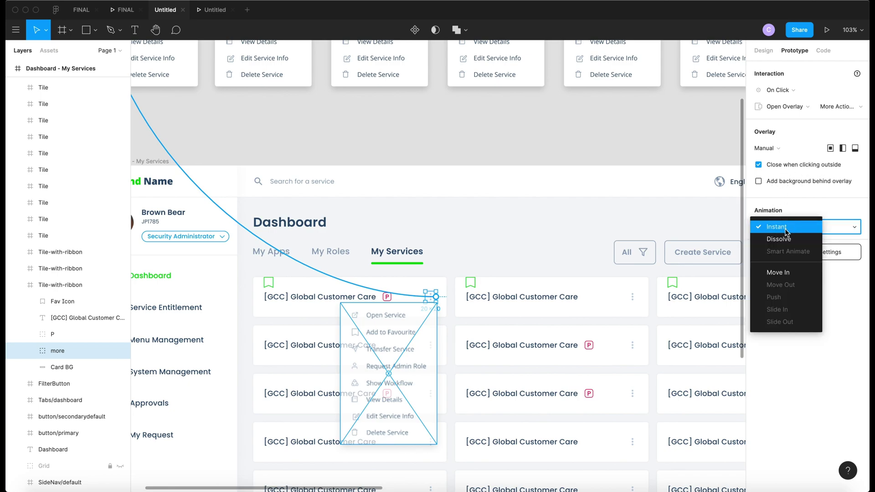
left_click(784, 239)
left_click(793, 244)
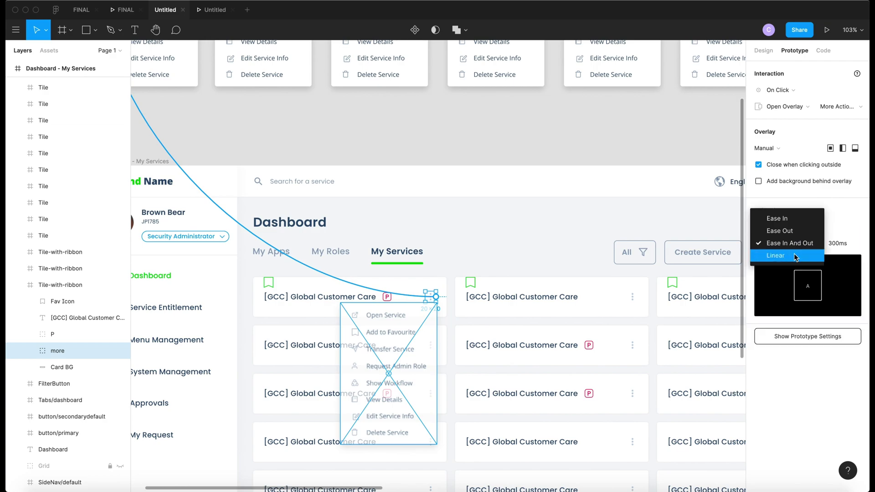
left_click(788, 243)
Connect Open Service in the first More Action Admin menu to the second variant with a While Hovering, Swap With interaction
scroll(699, 206, "up", 2)
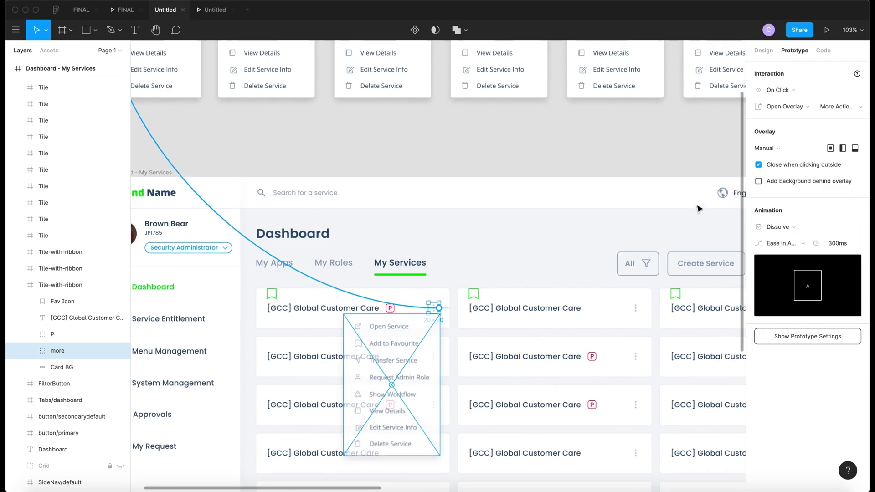
scroll(699, 209, "up", 3)
scroll(699, 208, "left", 3)
left_click(332, 230)
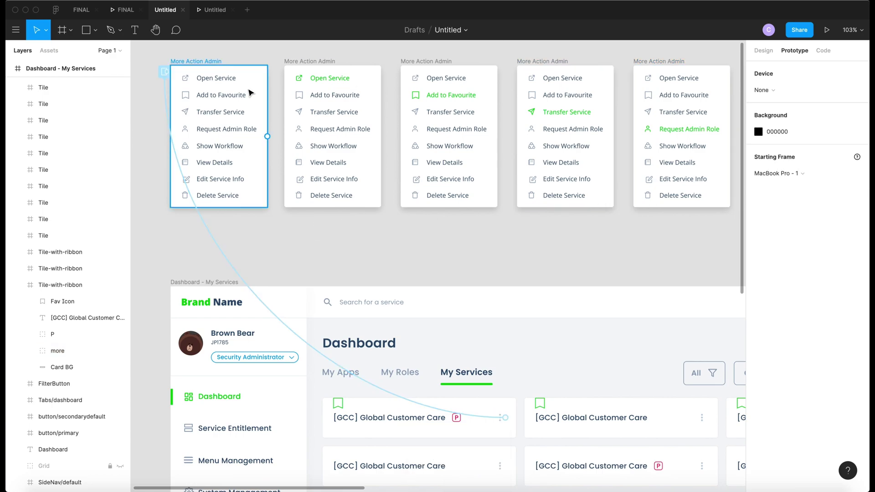
left_click(223, 83)
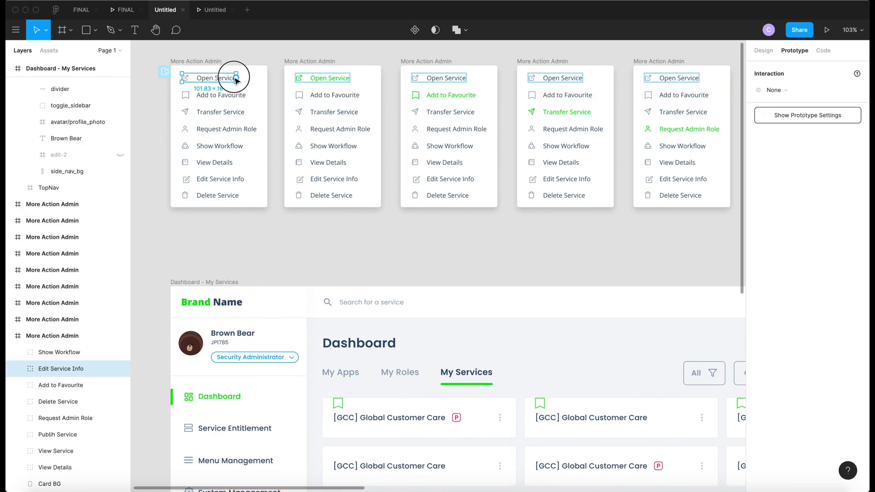
left_click_drag(240, 80, 306, 91)
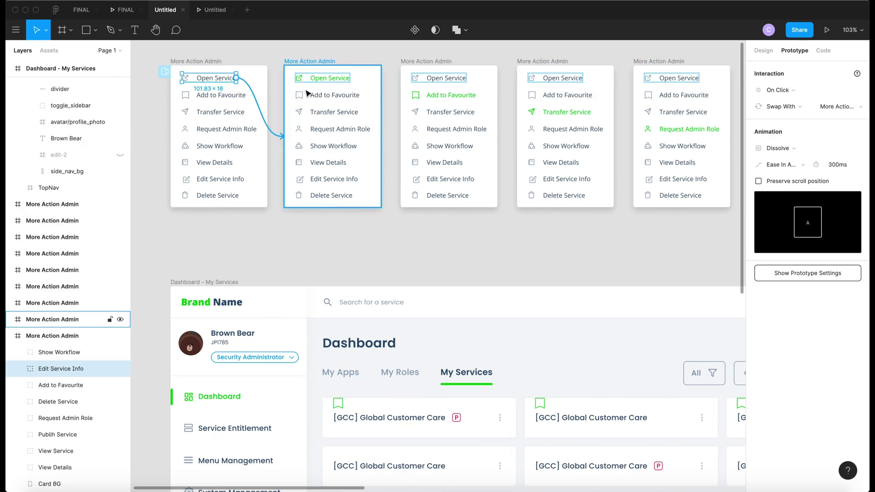
left_click(779, 90)
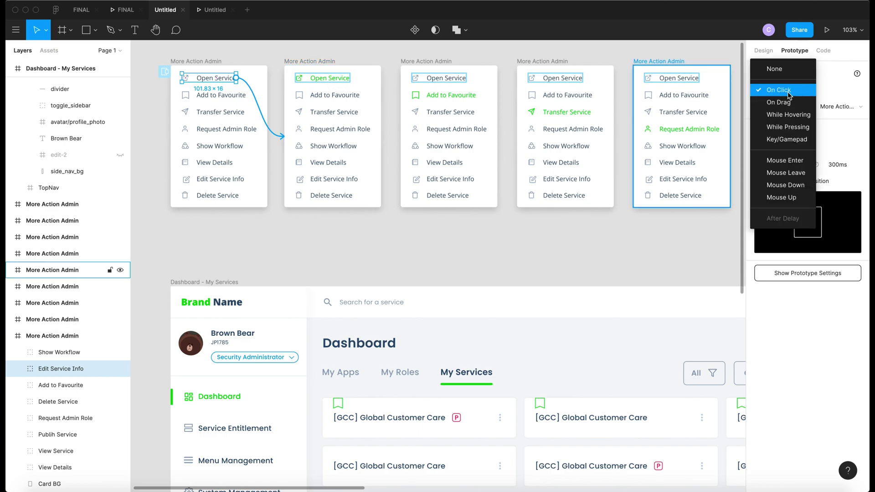
left_click(789, 114)
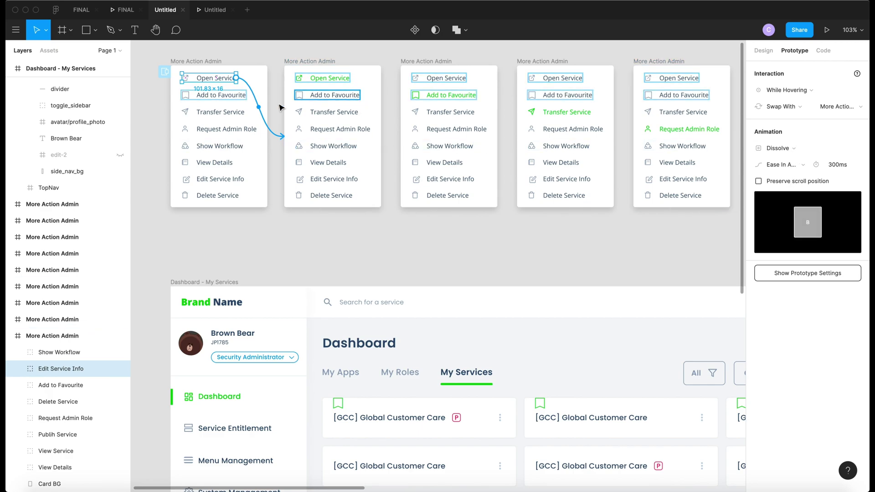
Connect the first menu's Add to Favourite item to the third variant with a While Hovering, Swap With interaction
left_click(230, 98)
left_click_drag(246, 94, 408, 100)
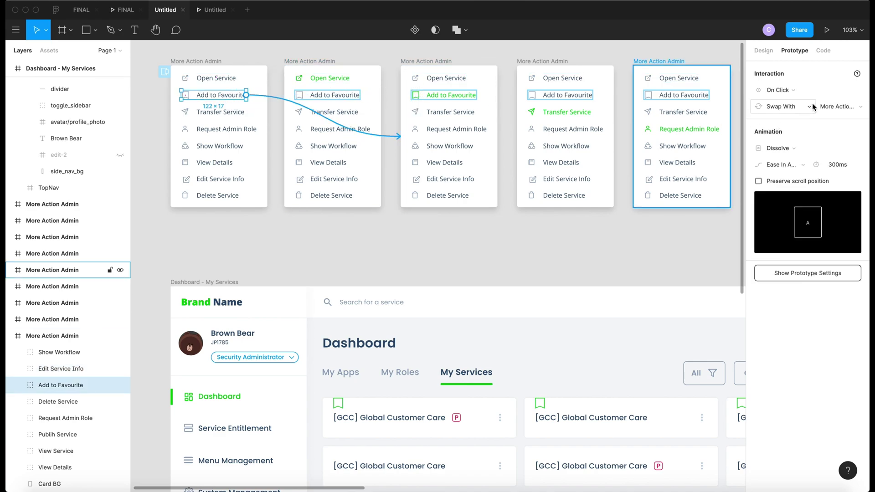
left_click(779, 90)
left_click(783, 115)
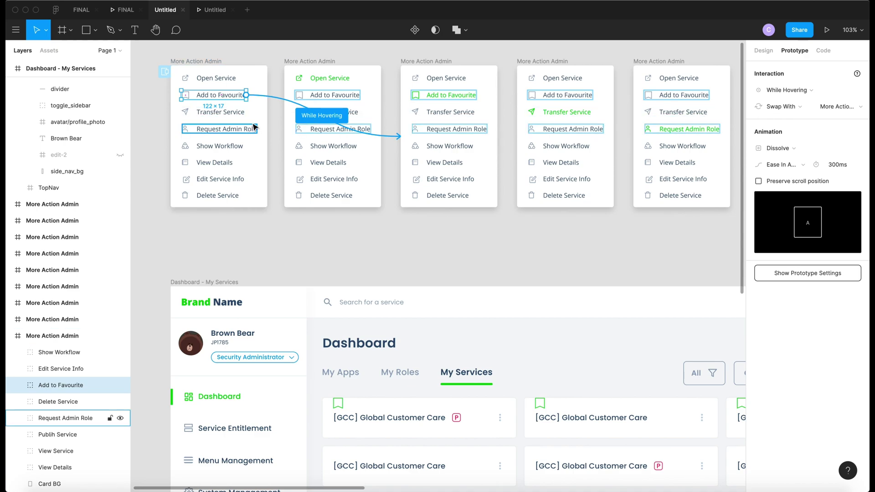
Connect the first menu's Transfer Service item to the fourth variant with a While Hovering, Swap With interaction
left_click(238, 111)
left_click_drag(245, 112, 523, 132)
left_click(780, 90)
left_click(790, 116)
Connect the first menu's Request Admin Role item to the fourth variant with a While Hovering, Swap With interaction
left_click(247, 129)
left_click_drag(256, 129, 532, 132)
left_click(792, 93)
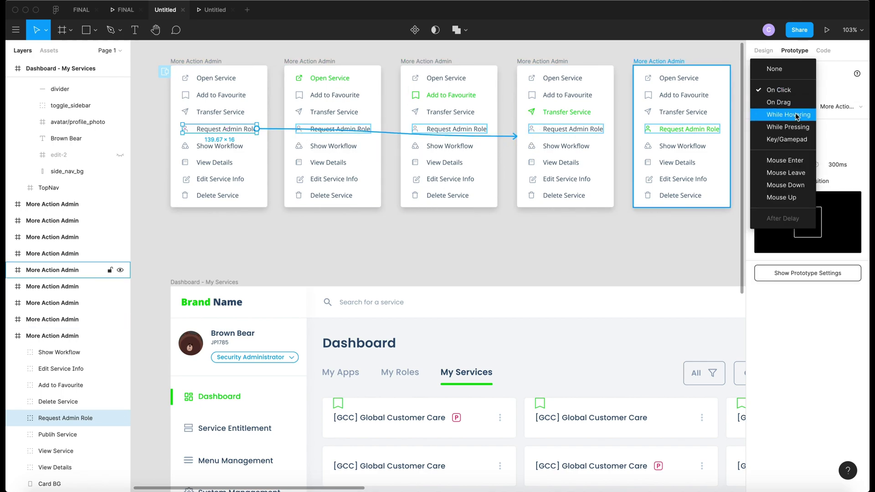
left_click(790, 114)
Connect the first menu's Show Workflow item to the fifth variant with a While Hovering, Swap With interaction
left_click(233, 148)
left_click_drag(243, 146, 714, 131)
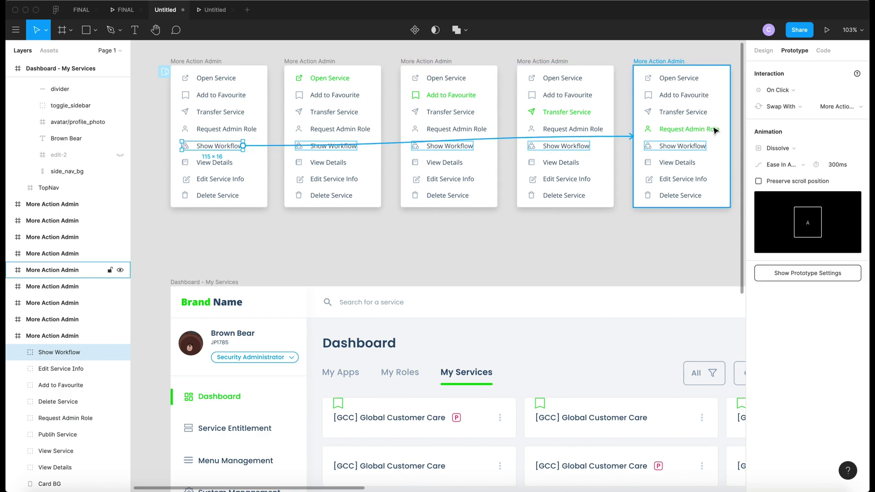
left_click(779, 90)
left_click(791, 114)
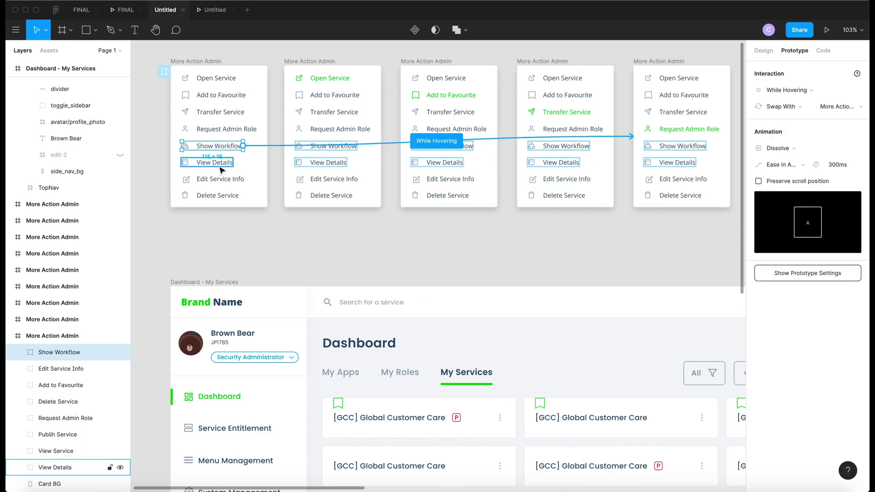
left_click(221, 163)
scroll(476, 200, "right", 5)
scroll(476, 200, "left", 2)
scroll(477, 200, "down", 1)
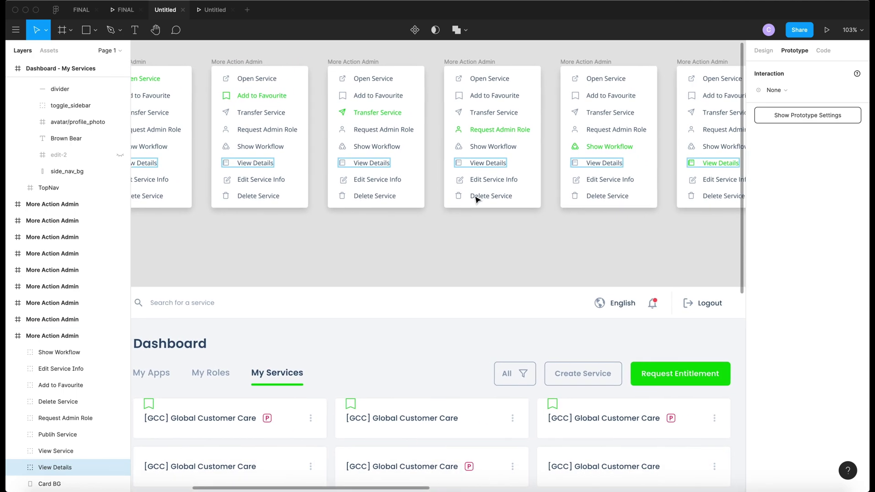
Check the Menu Drop Down prototype preview and close it to return to the design file
left_click(212, 11)
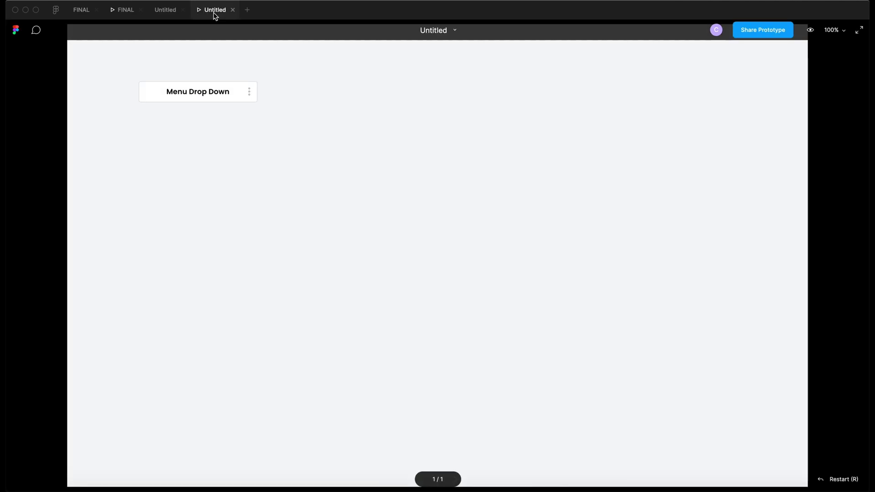
left_click(163, 11)
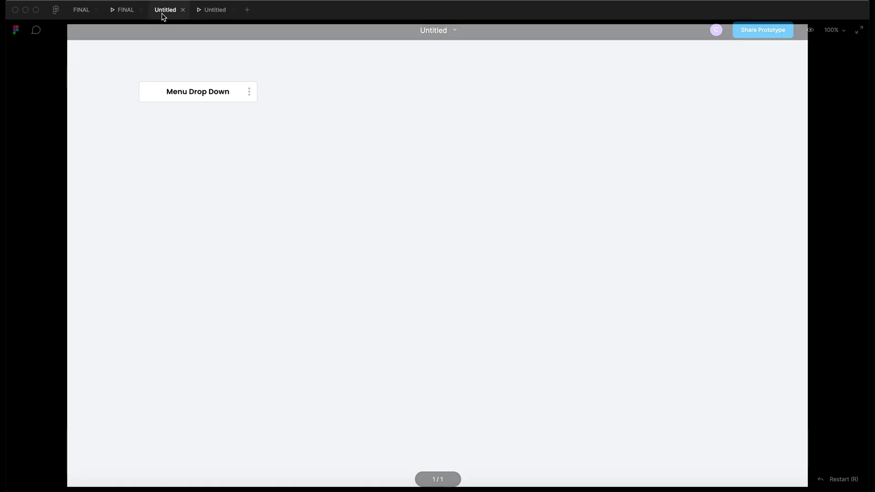
left_click(212, 9)
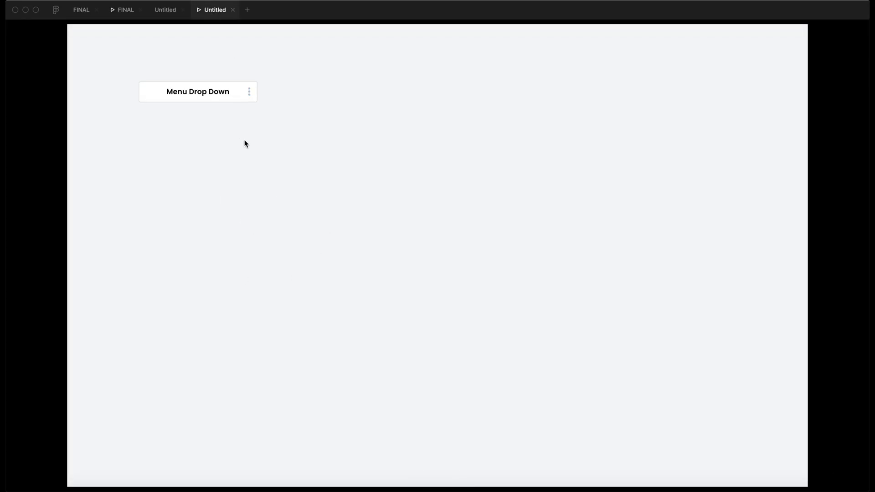
left_click(233, 9)
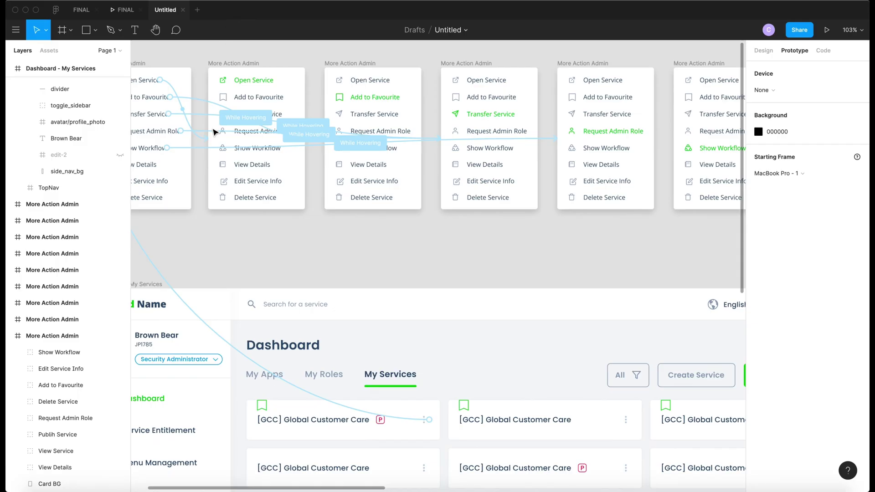
Set the prototype's starting frame to Dashboard - My Services
scroll(323, 147, "left", 8)
scroll(323, 146, "down", 3)
left_click(316, 222)
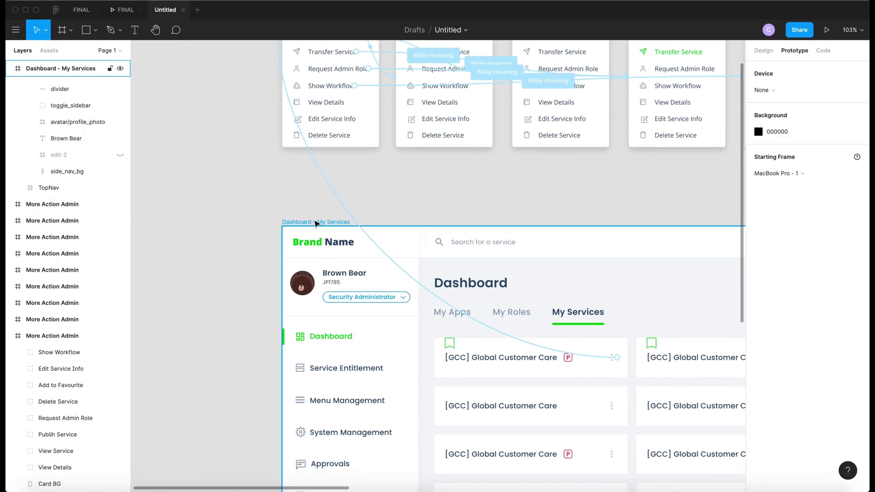
scroll(705, 182, "right", 4)
scroll(705, 182, "down", 1)
scroll(704, 182, "right", 3)
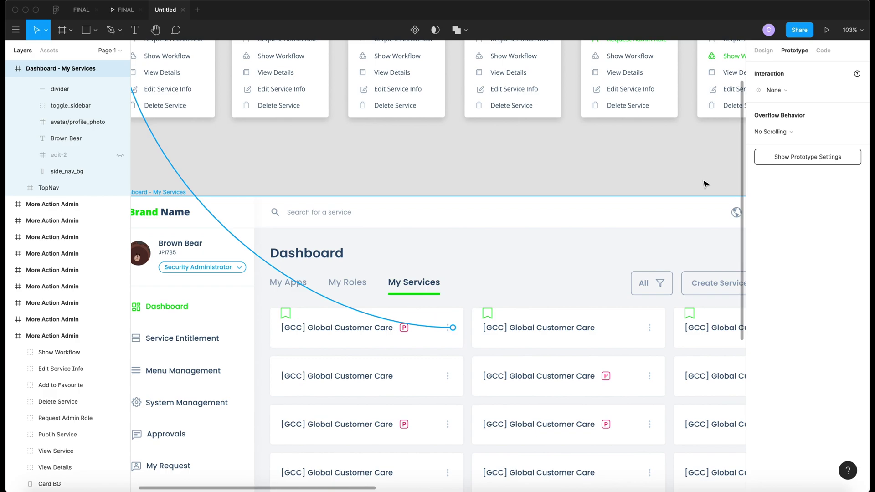
scroll(719, 181, "down", 5)
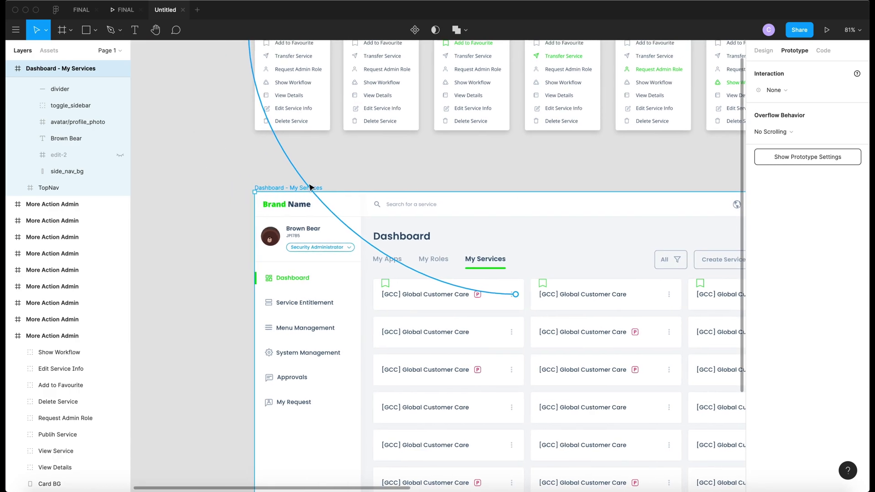
left_click(803, 159)
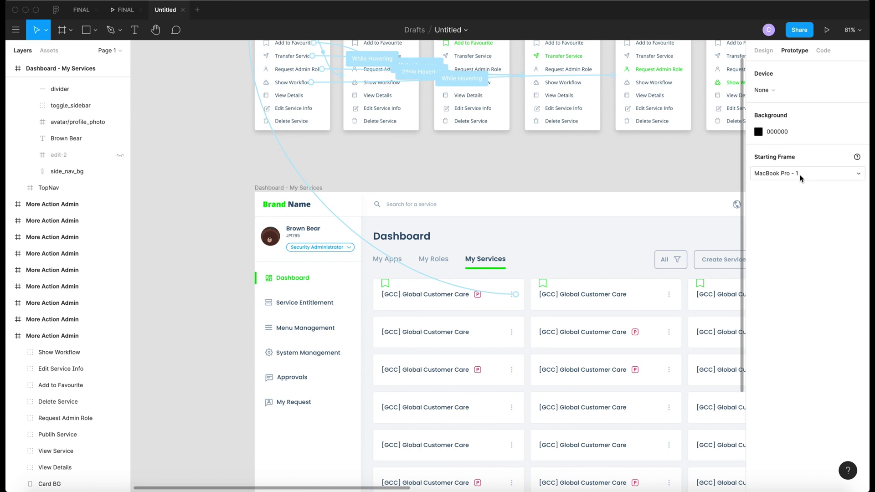
left_click(801, 177)
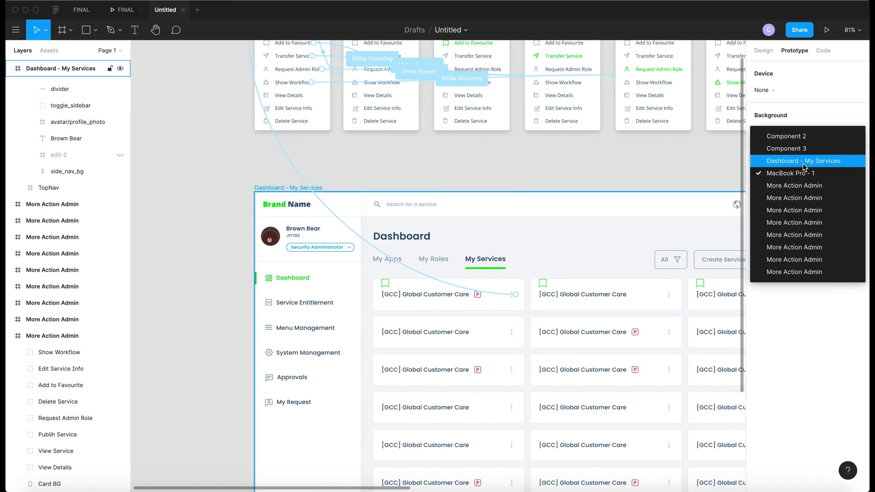
left_click(803, 162)
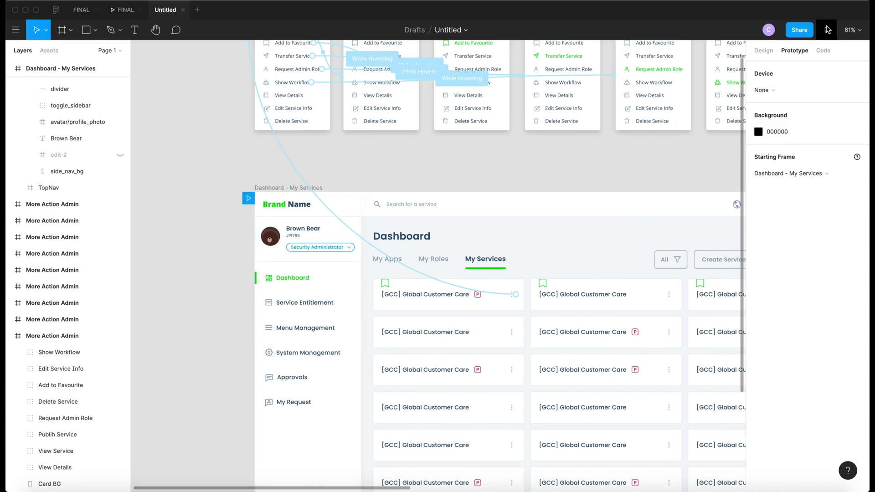
Launch the dashboard prototype and test the first tile's three-dot menu, opening it, checking the hover highlights and closing it
left_click(827, 30)
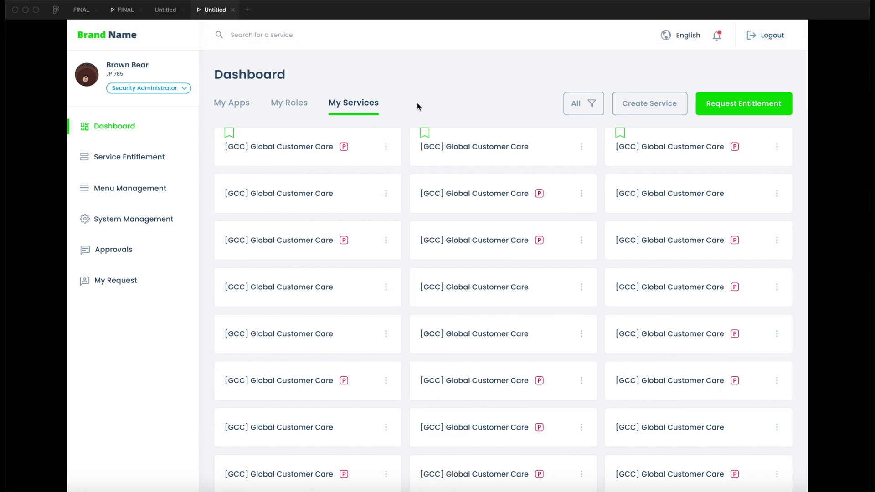
left_click(385, 150)
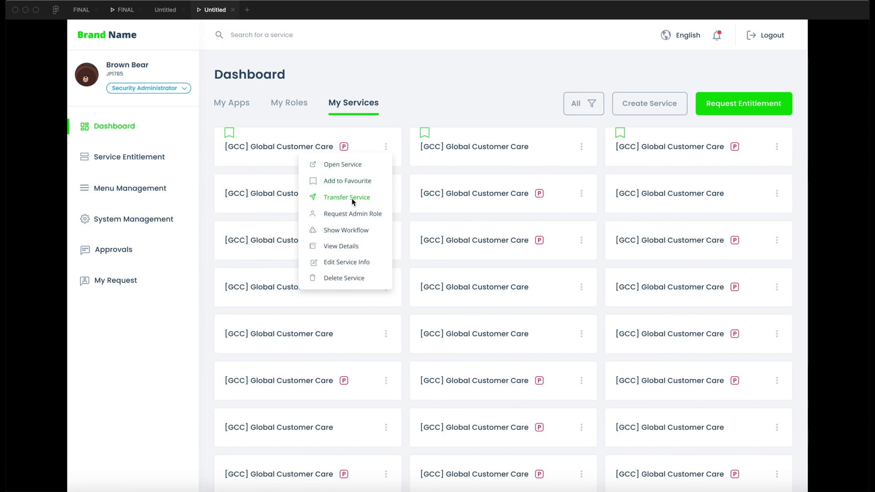
left_click(396, 132)
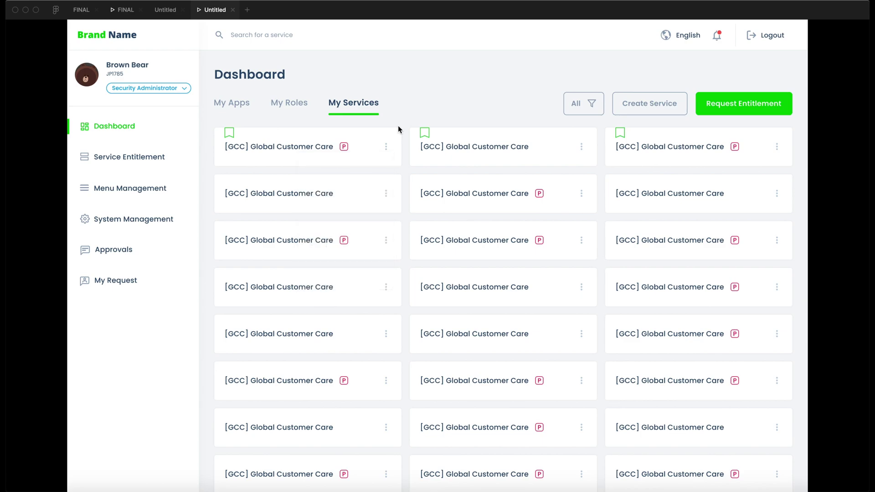